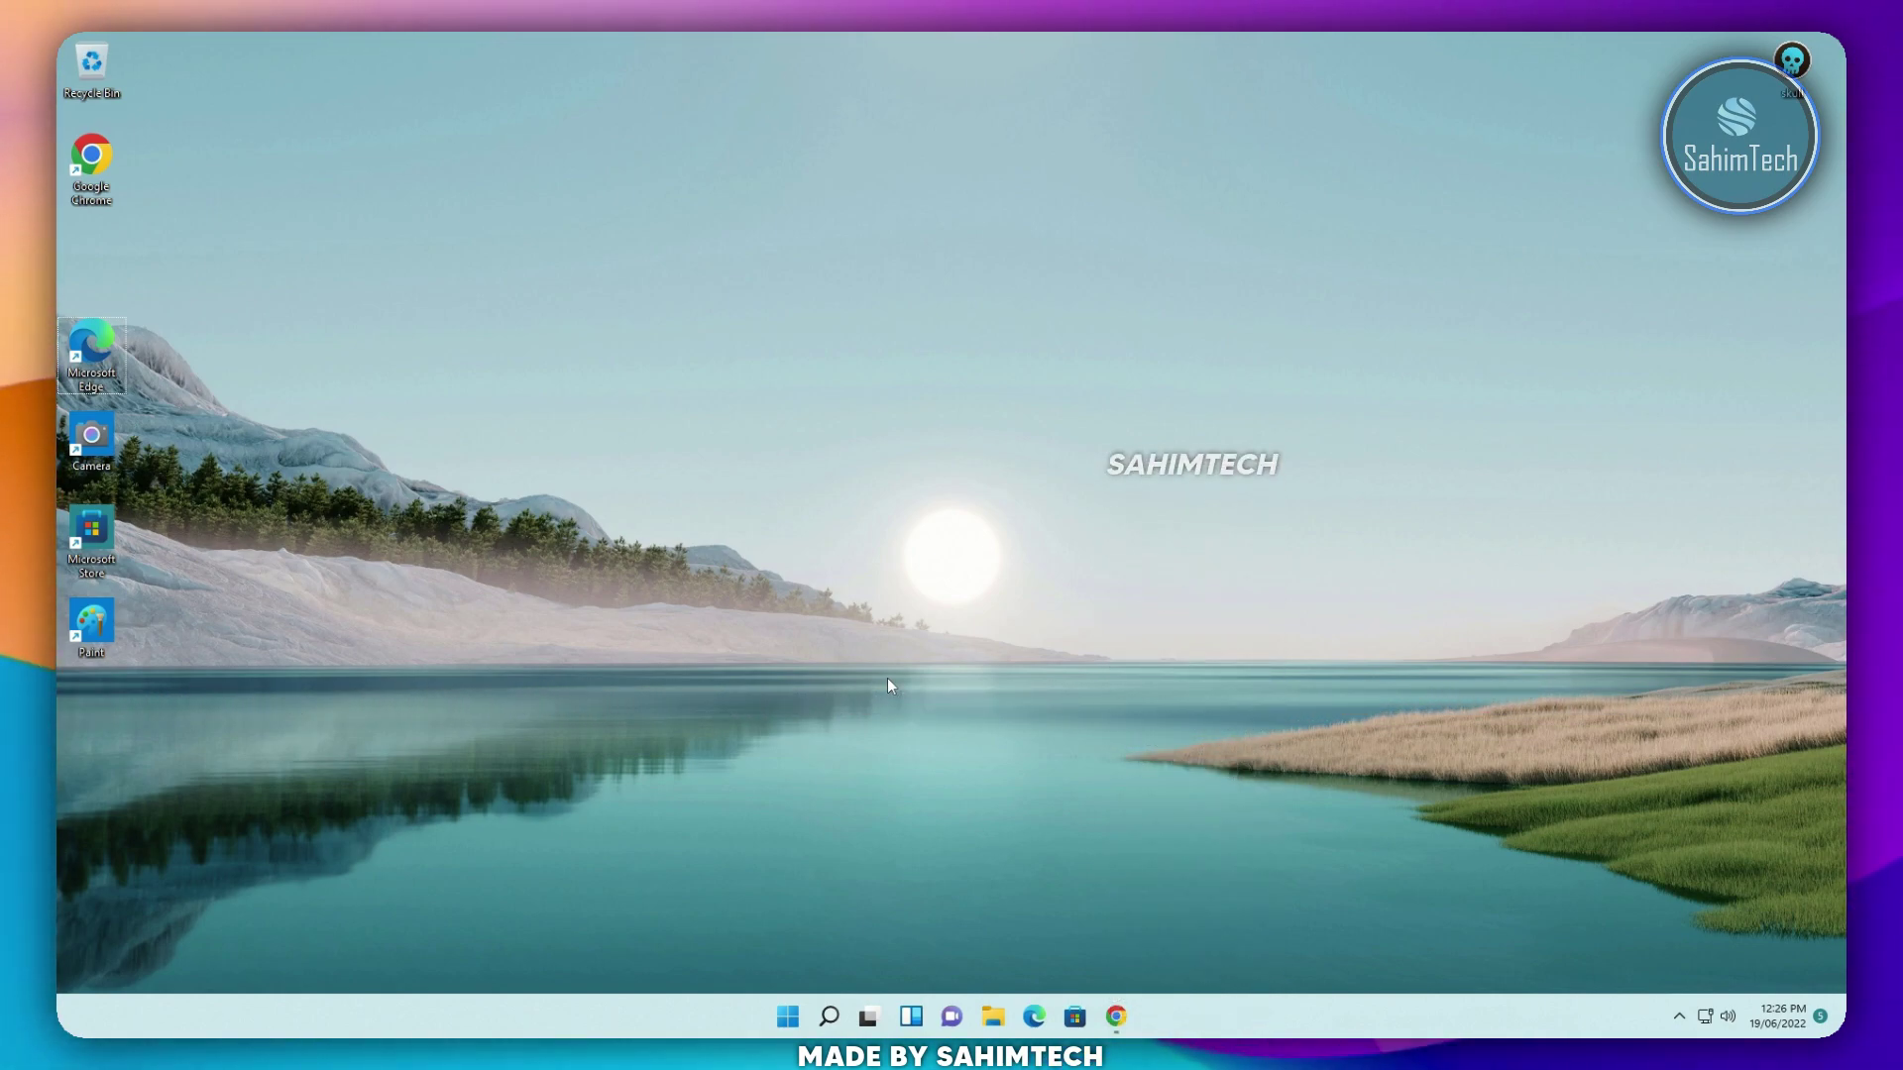
- Switch to Chrome and download RoundedTB_R3.1.zip from the assets of the latest RoundedTB release on GitHub
click(1345, 466)
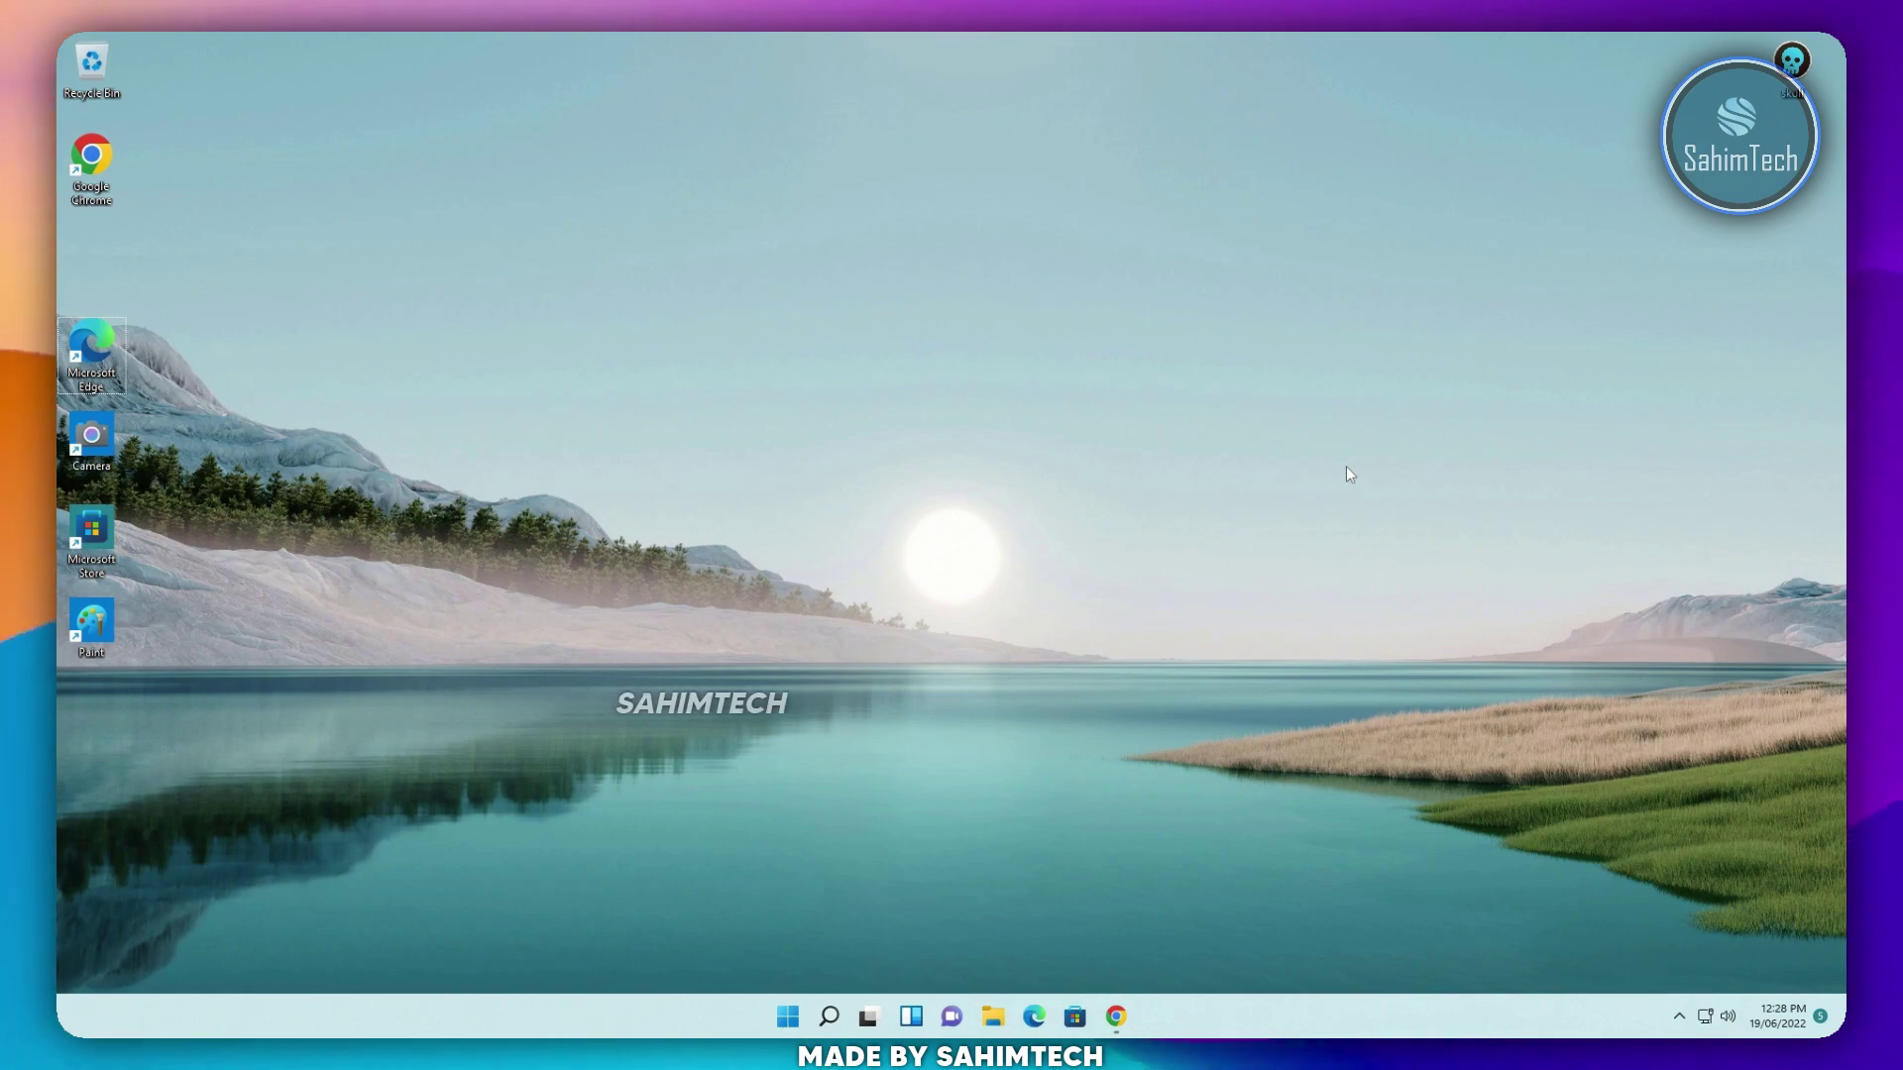
click(1134, 1016)
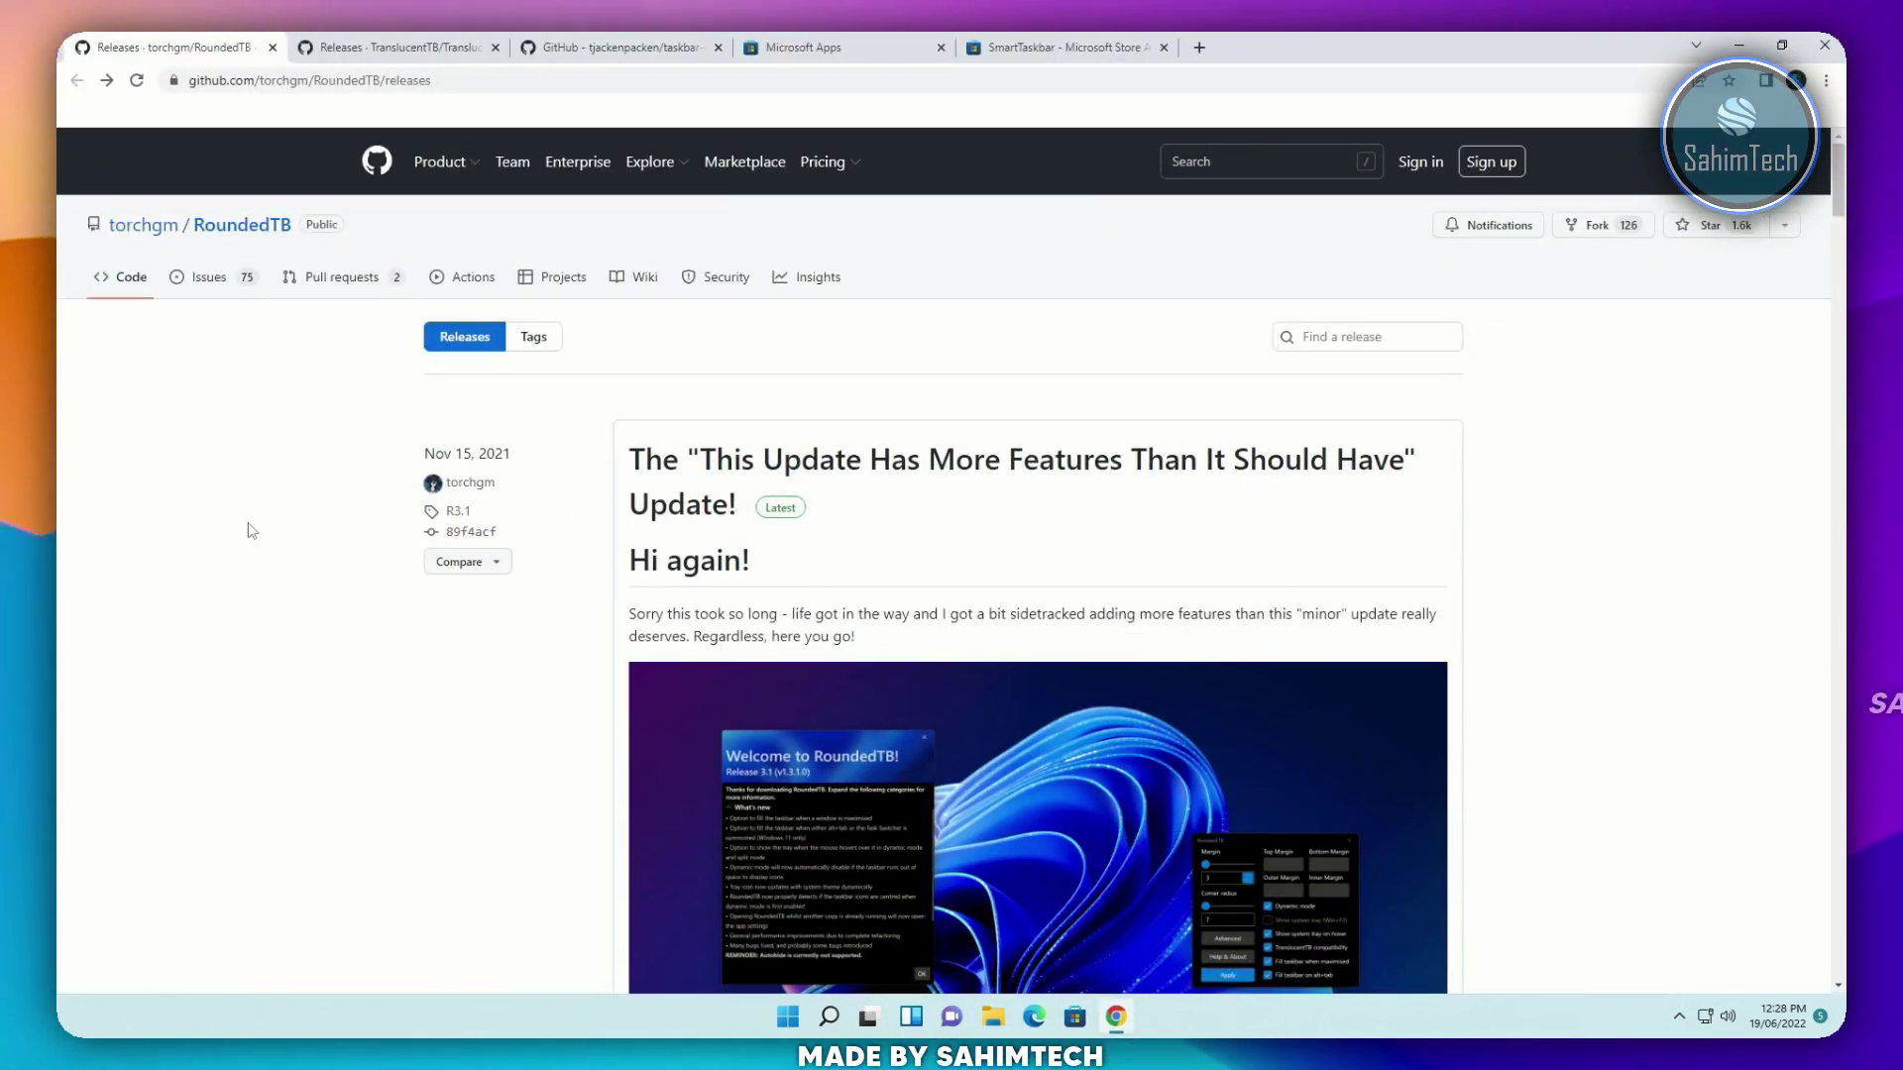
scroll(66, 432, down, 10)
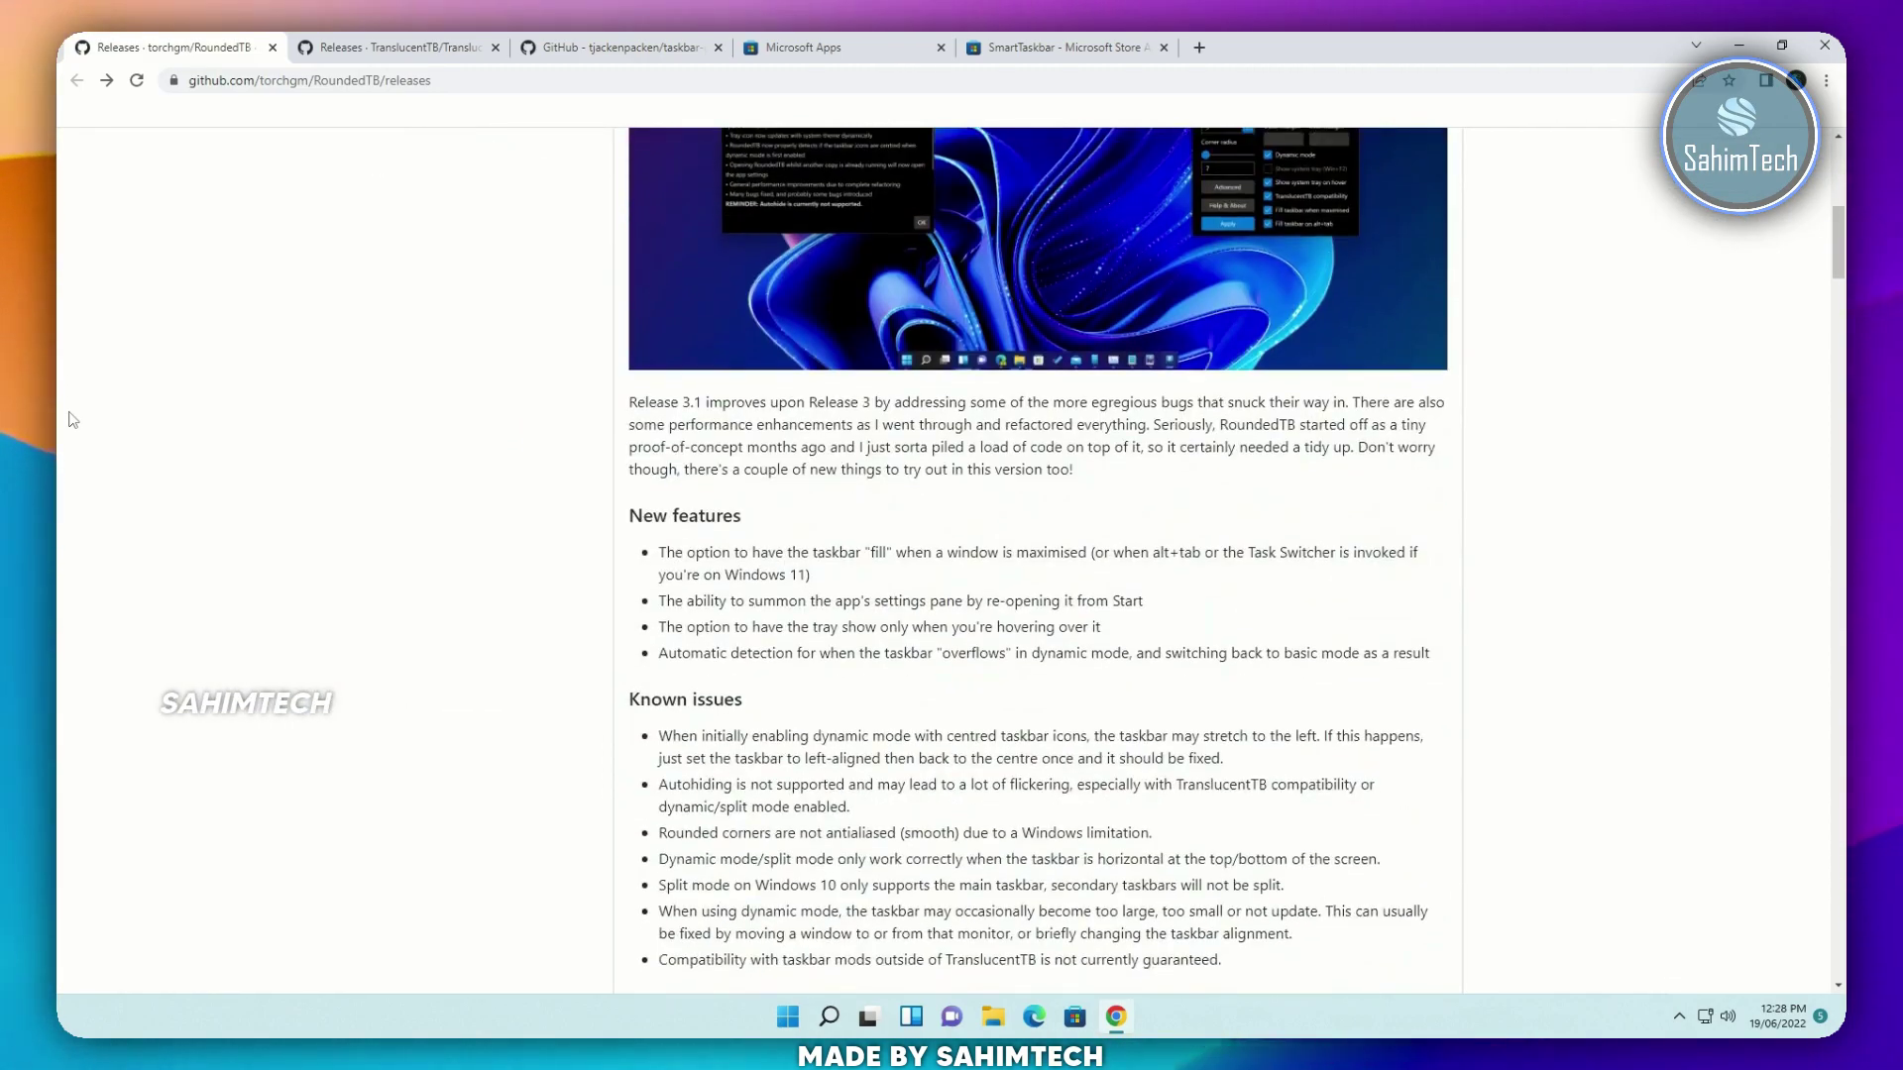
scroll(68, 419, down, 5)
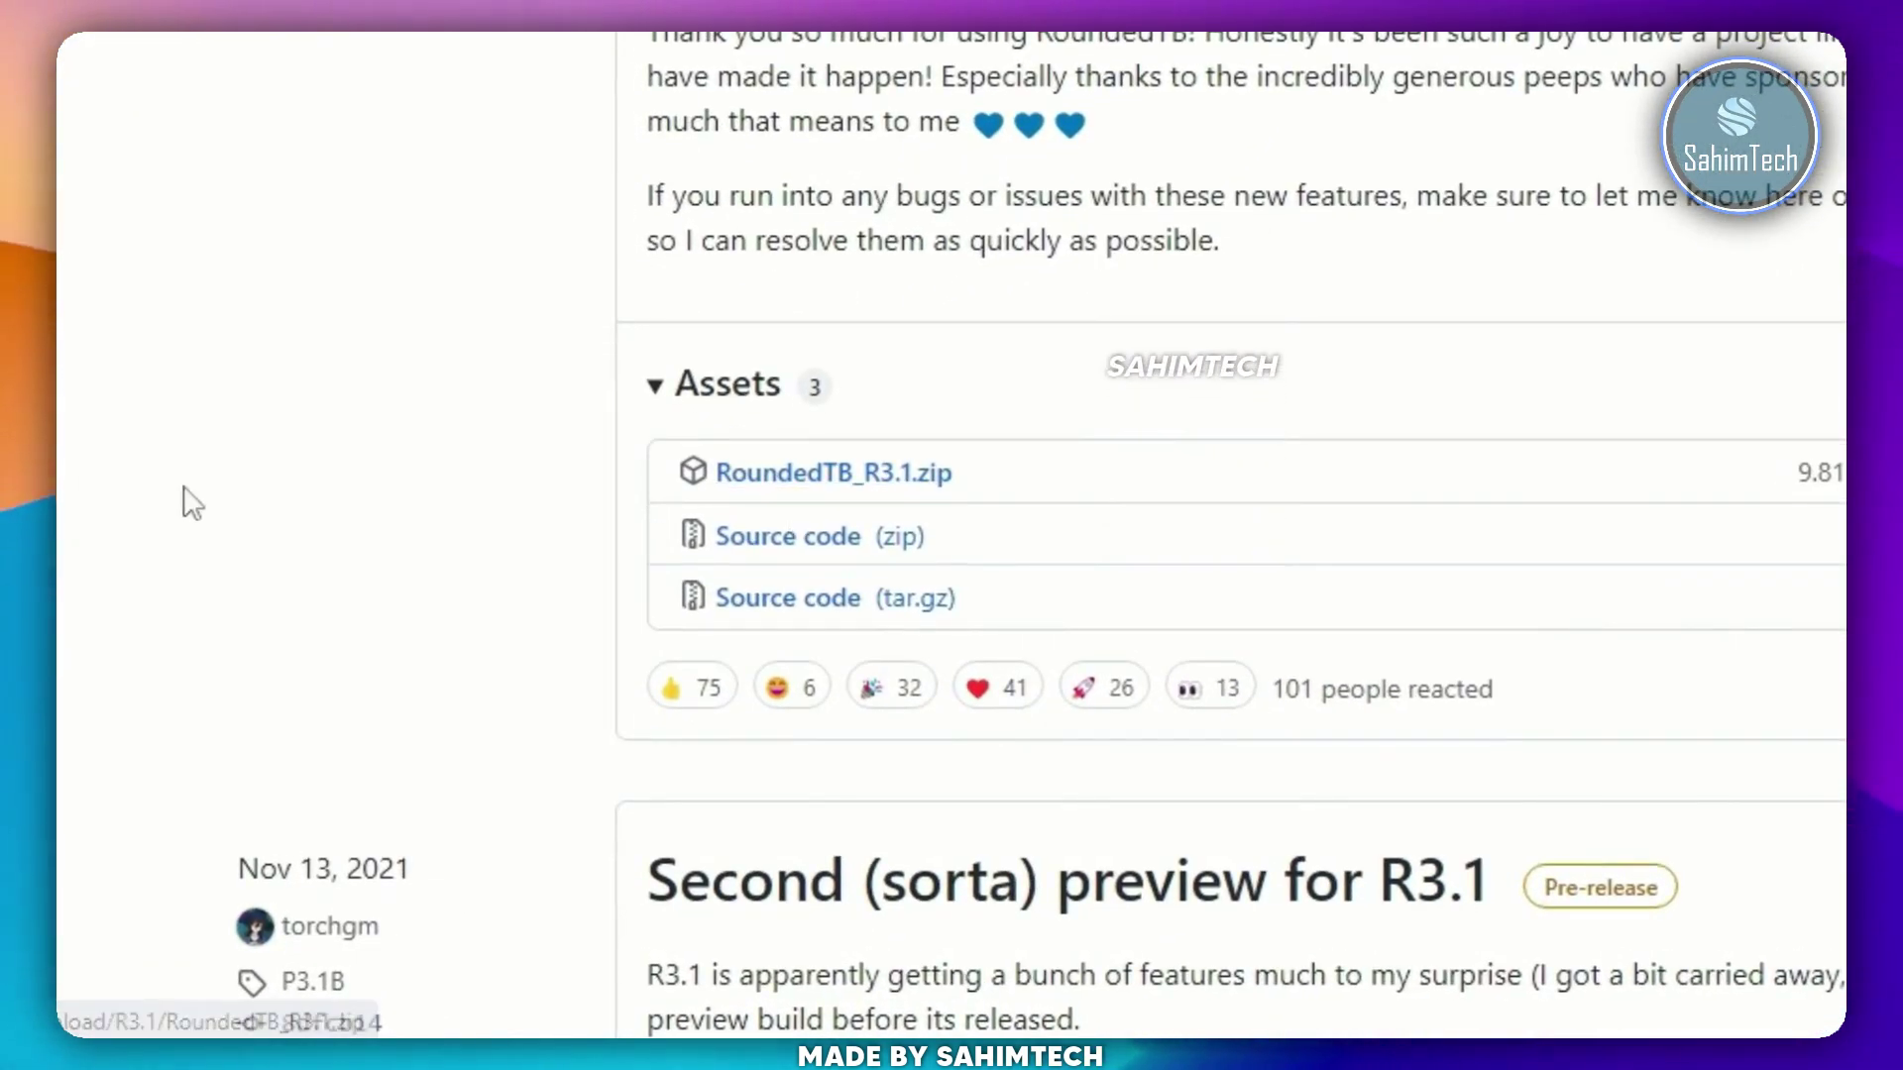
click(814, 483)
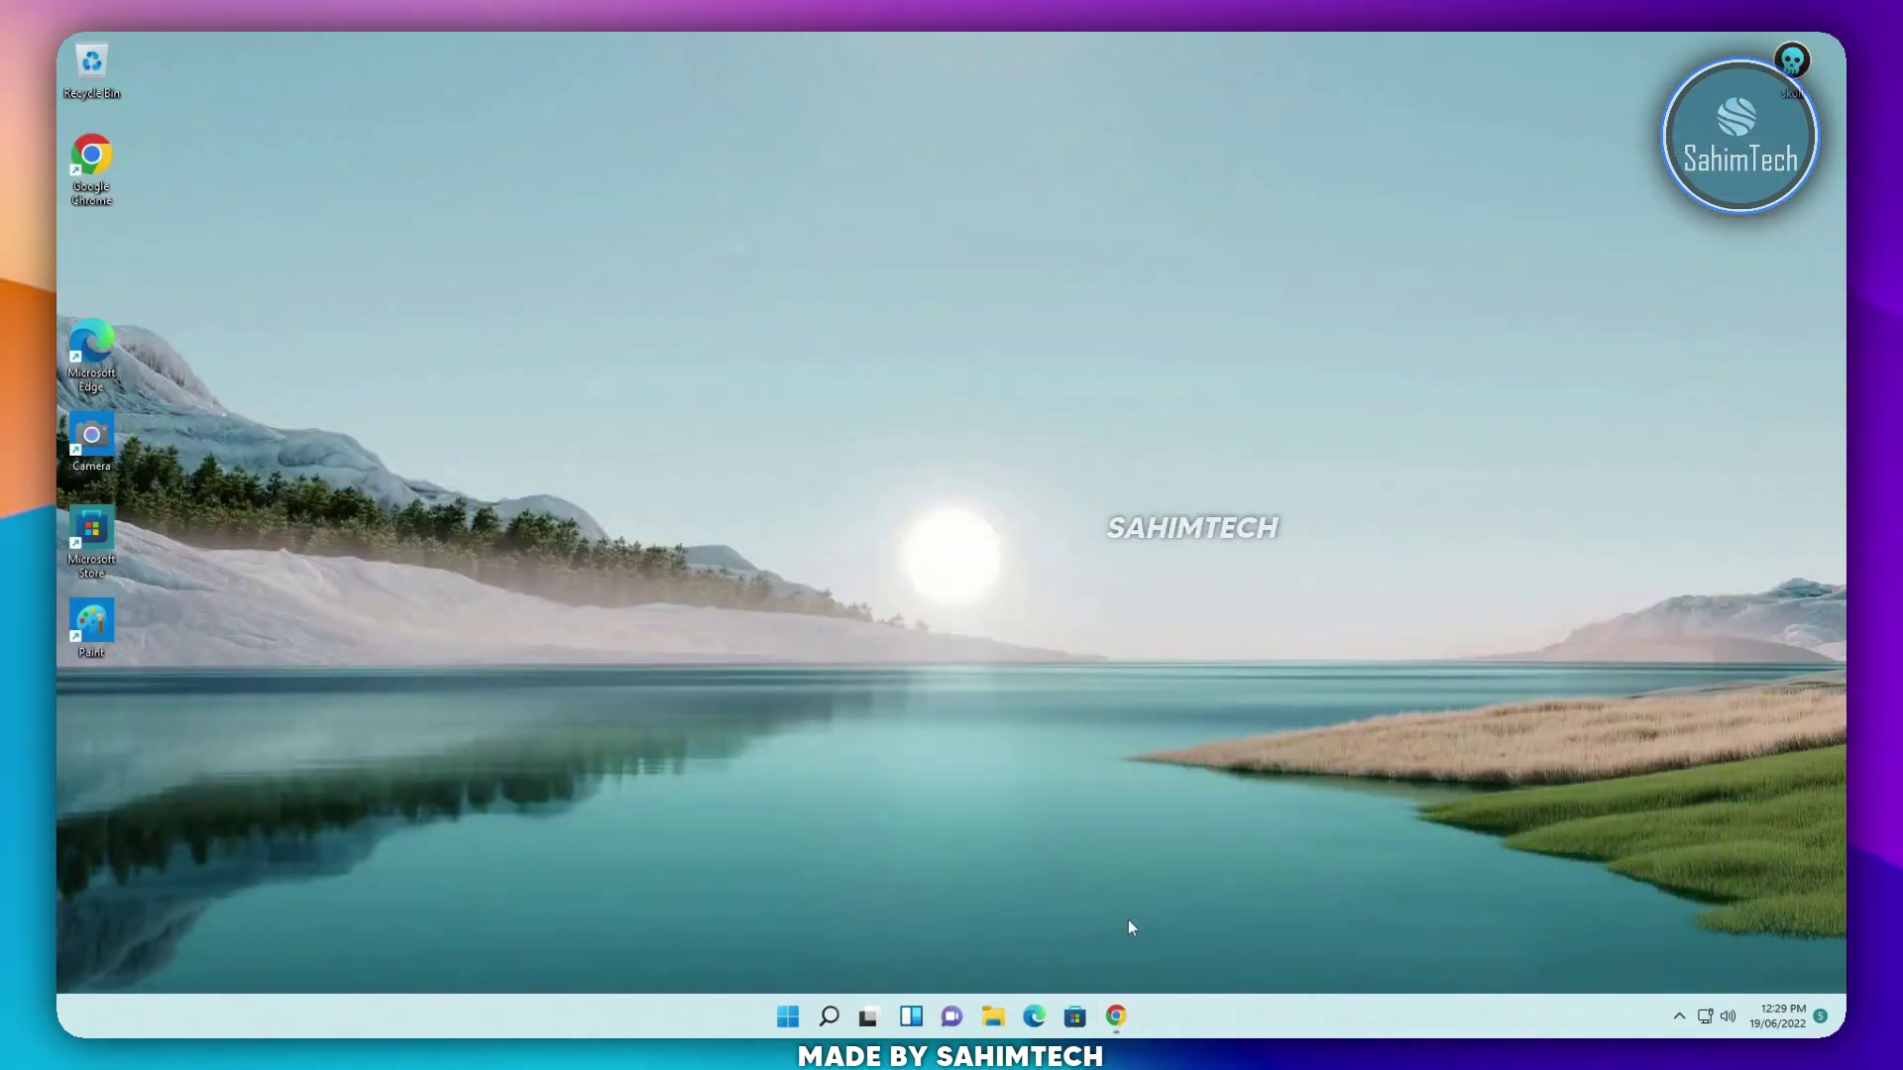
- Extract the RoundedTB_R3.1 archive in the Downloads folder with WinRAR into its own RoundedTB_R3.1 folder
key(super+e)
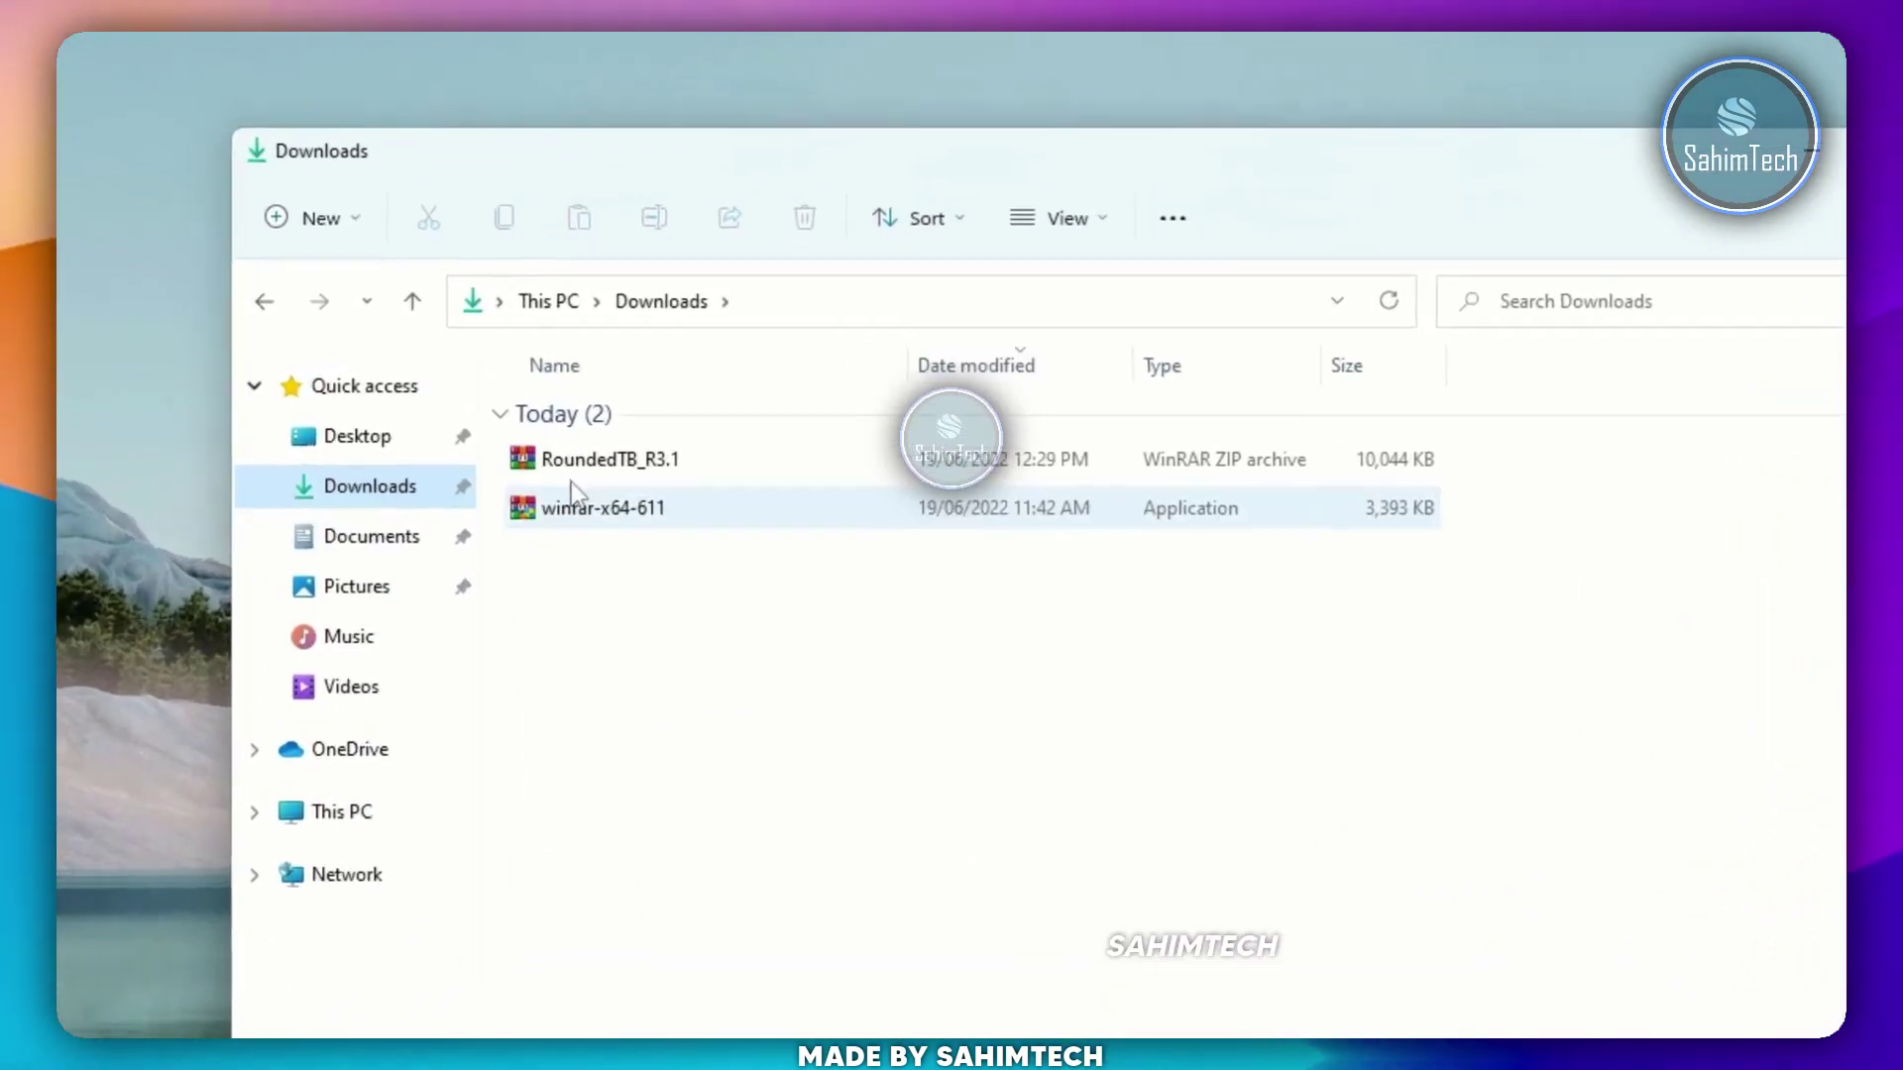
click(691, 421)
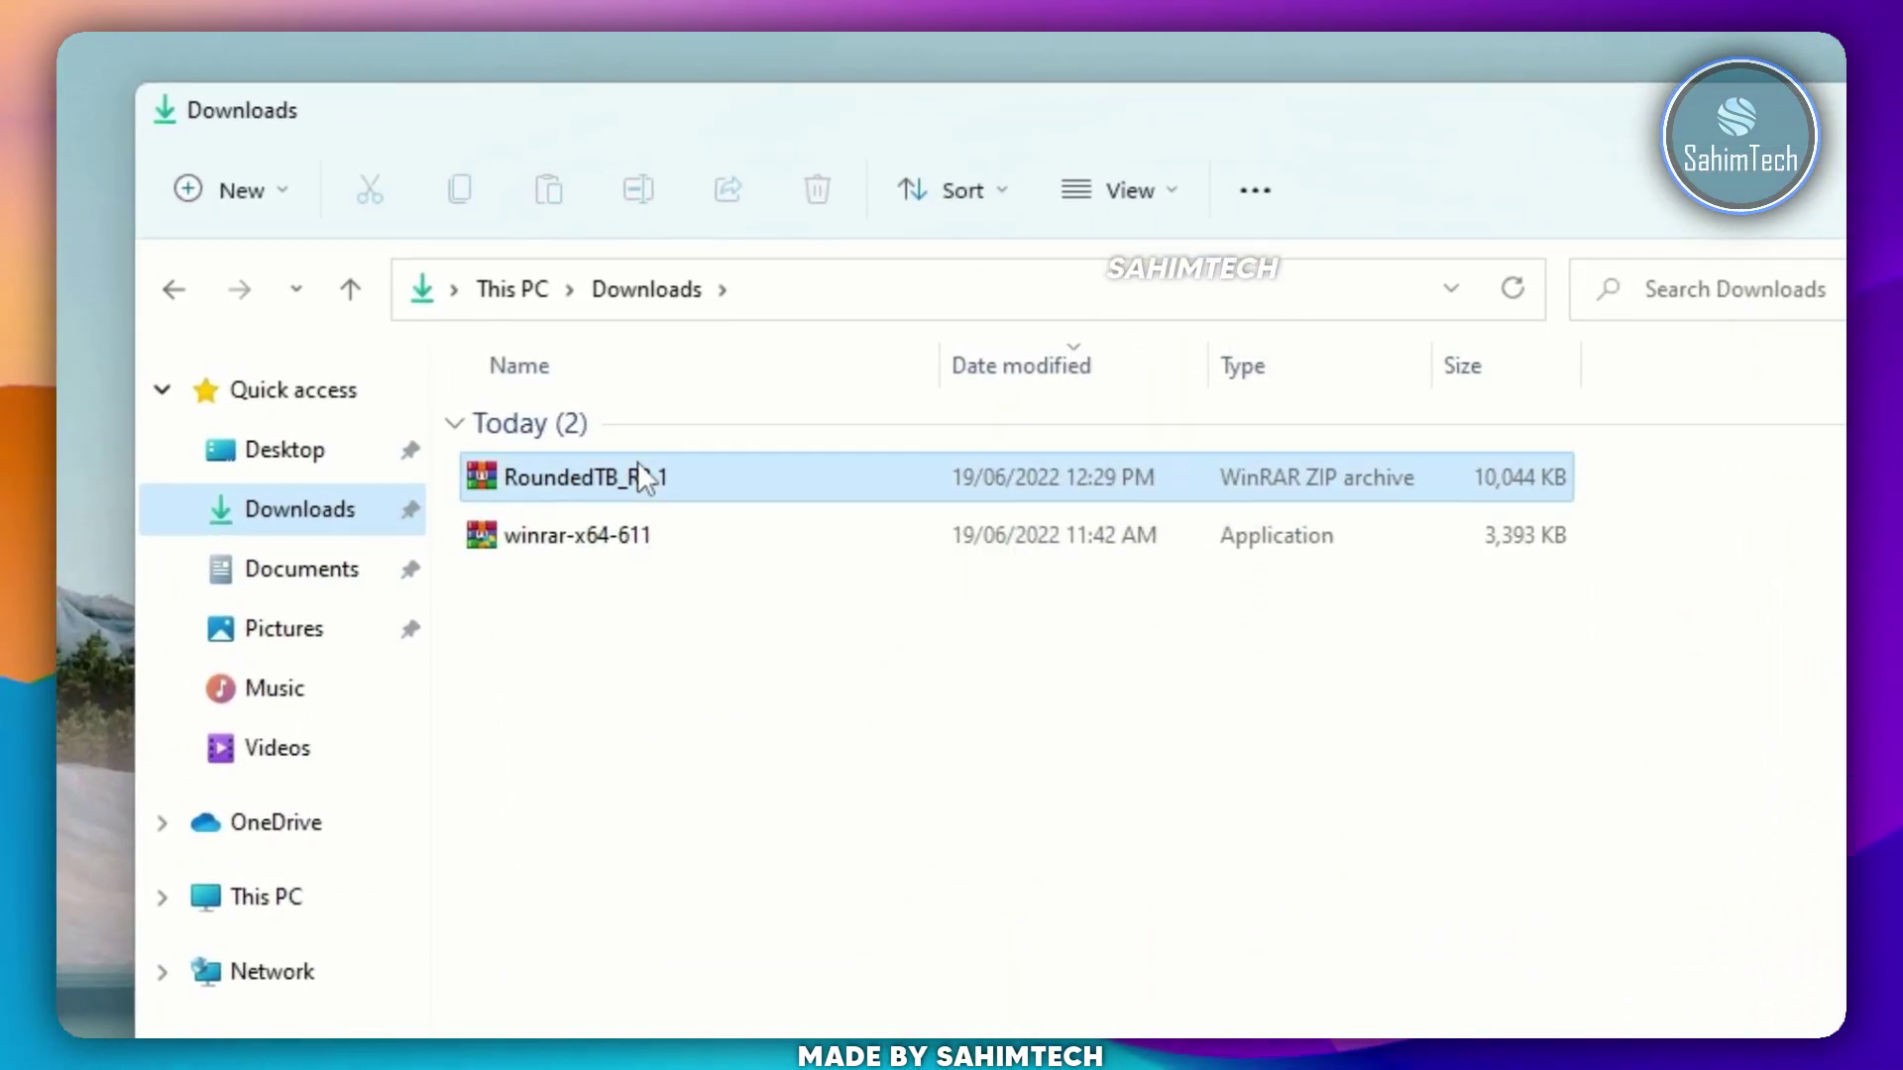
right_click(646, 474)
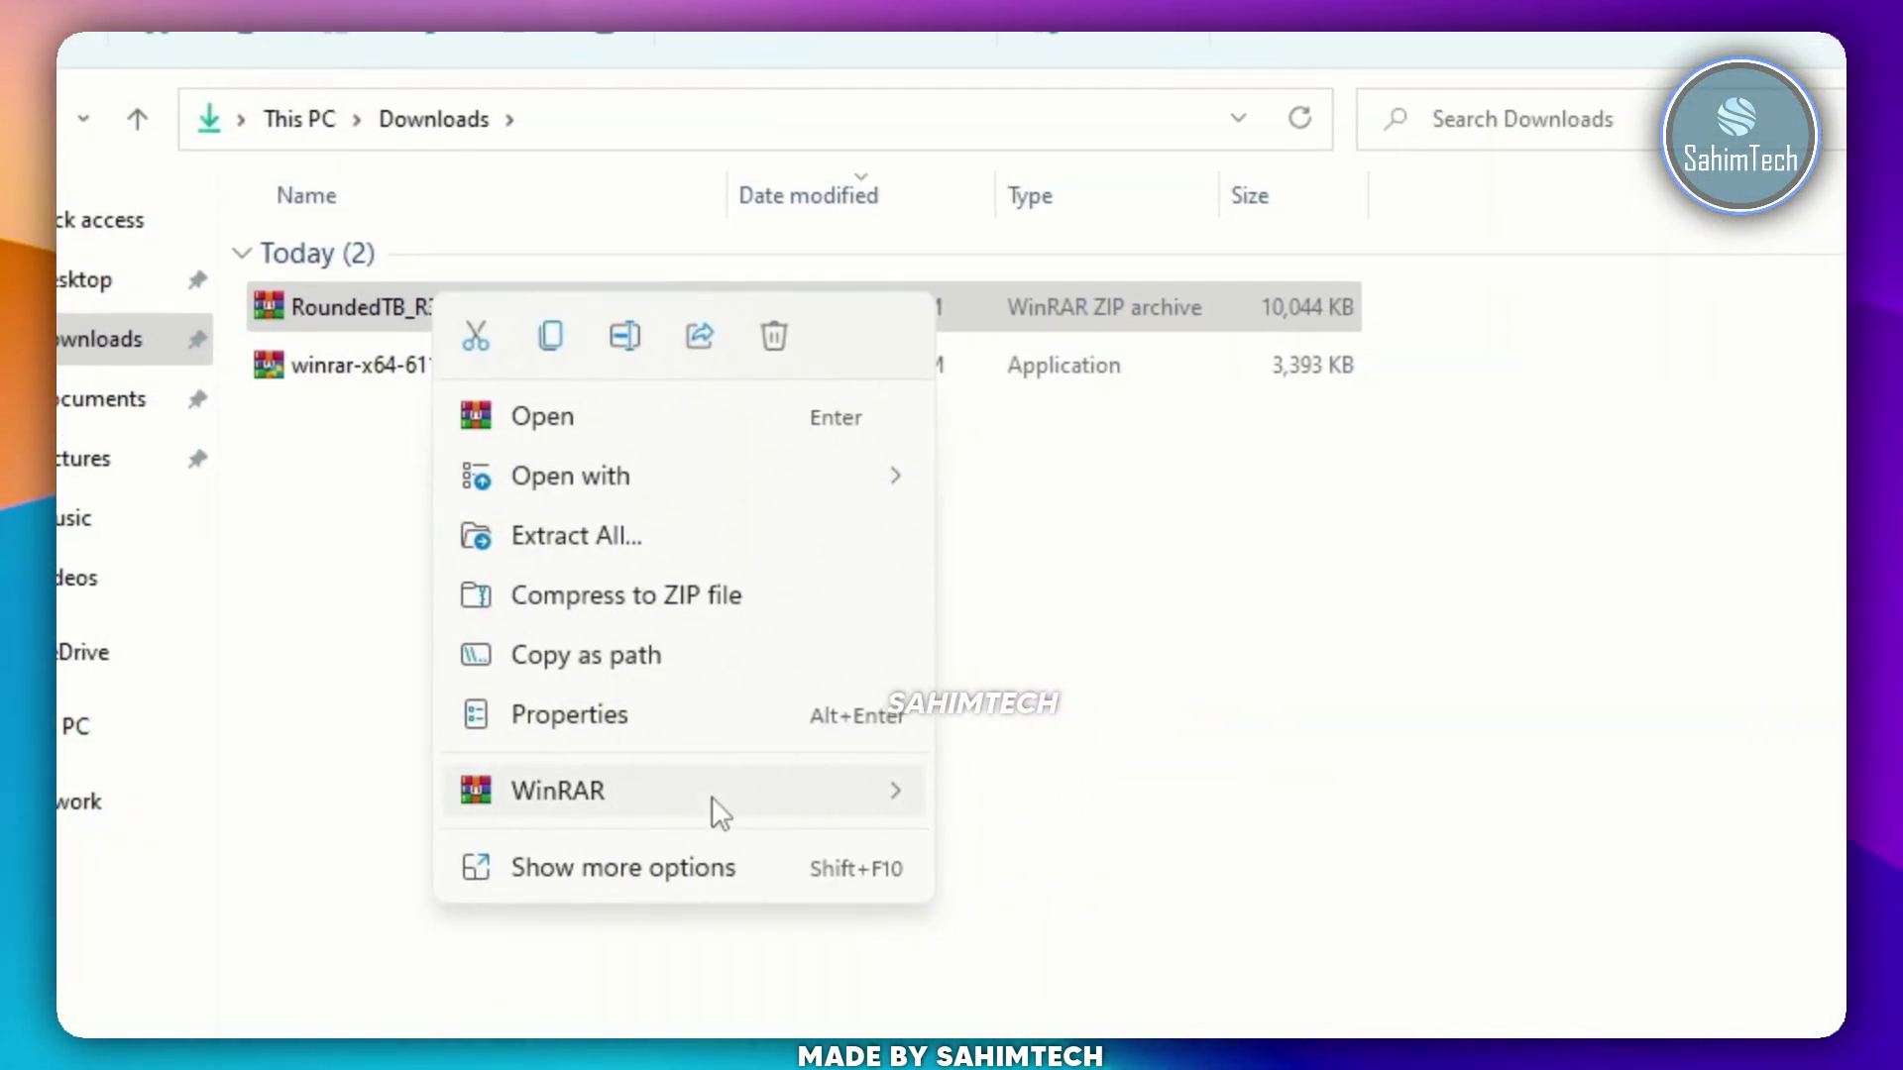
mouse_move(1128, 820)
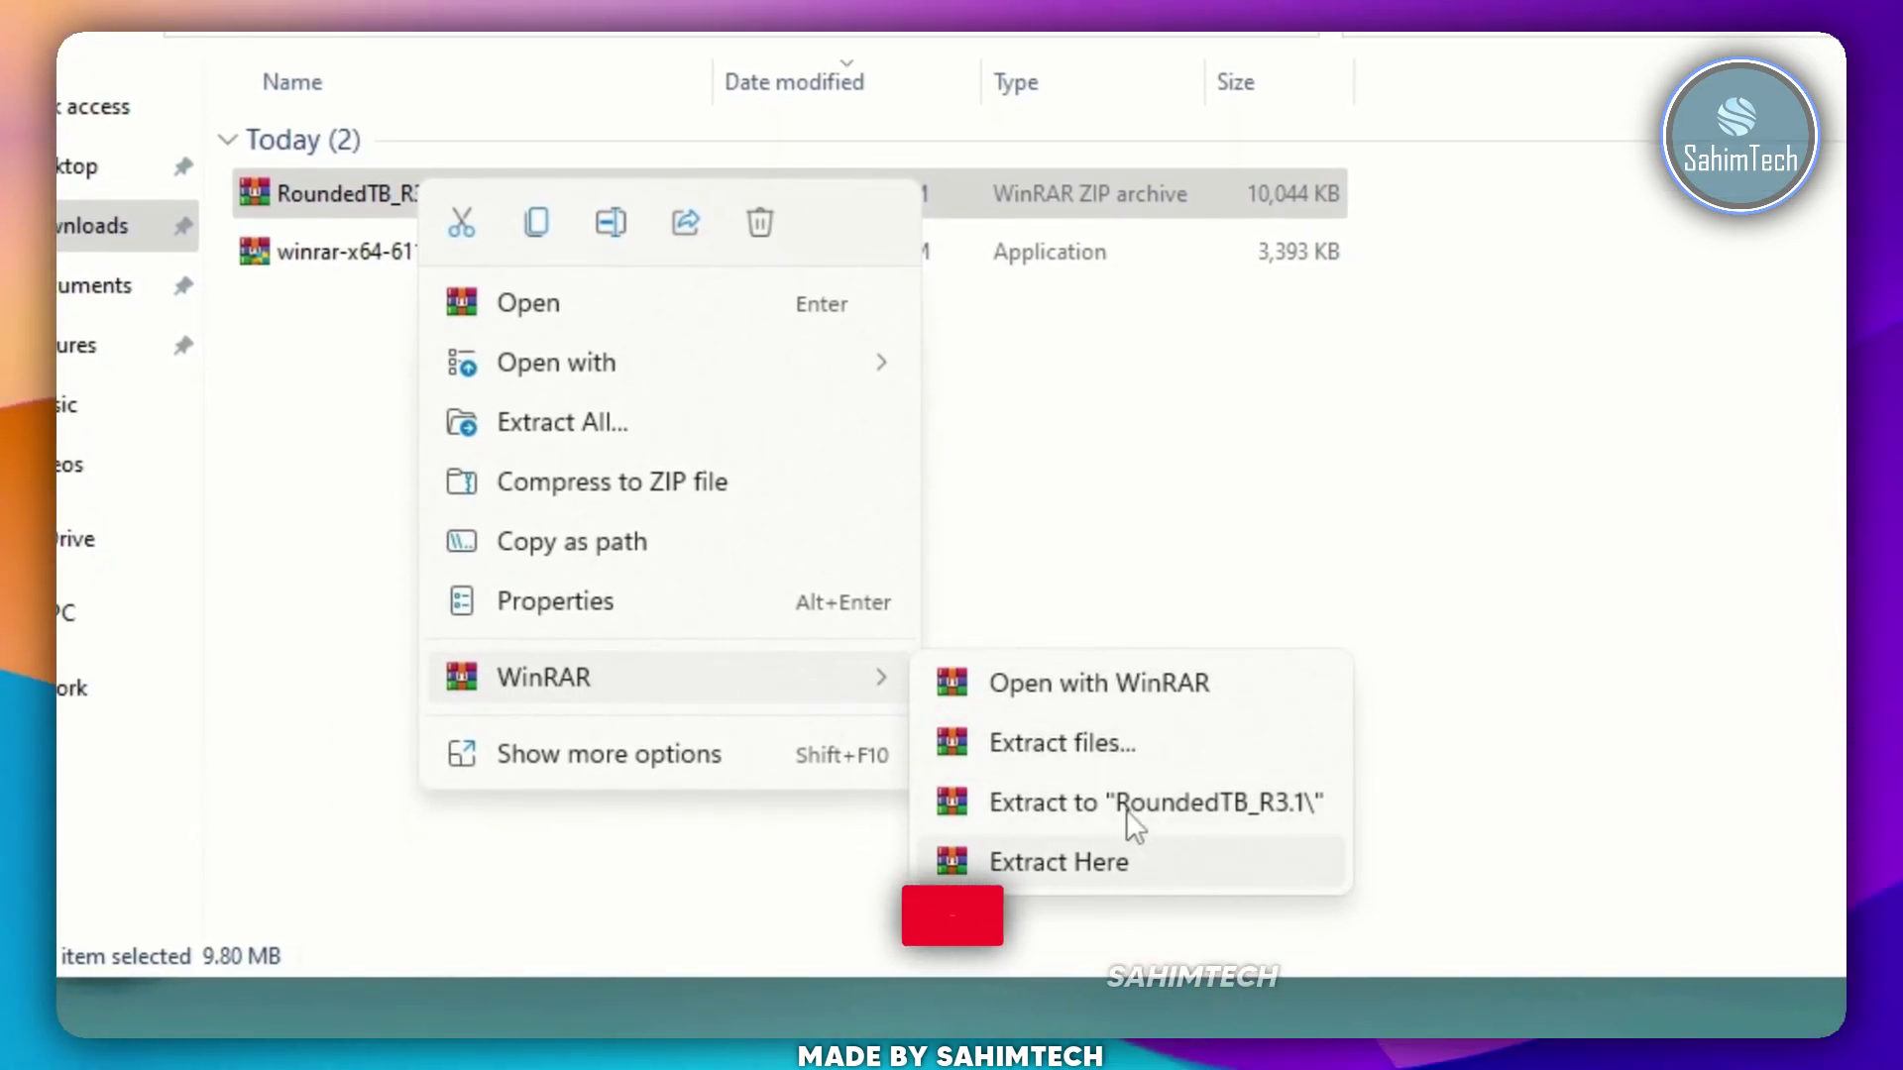
click(1136, 905)
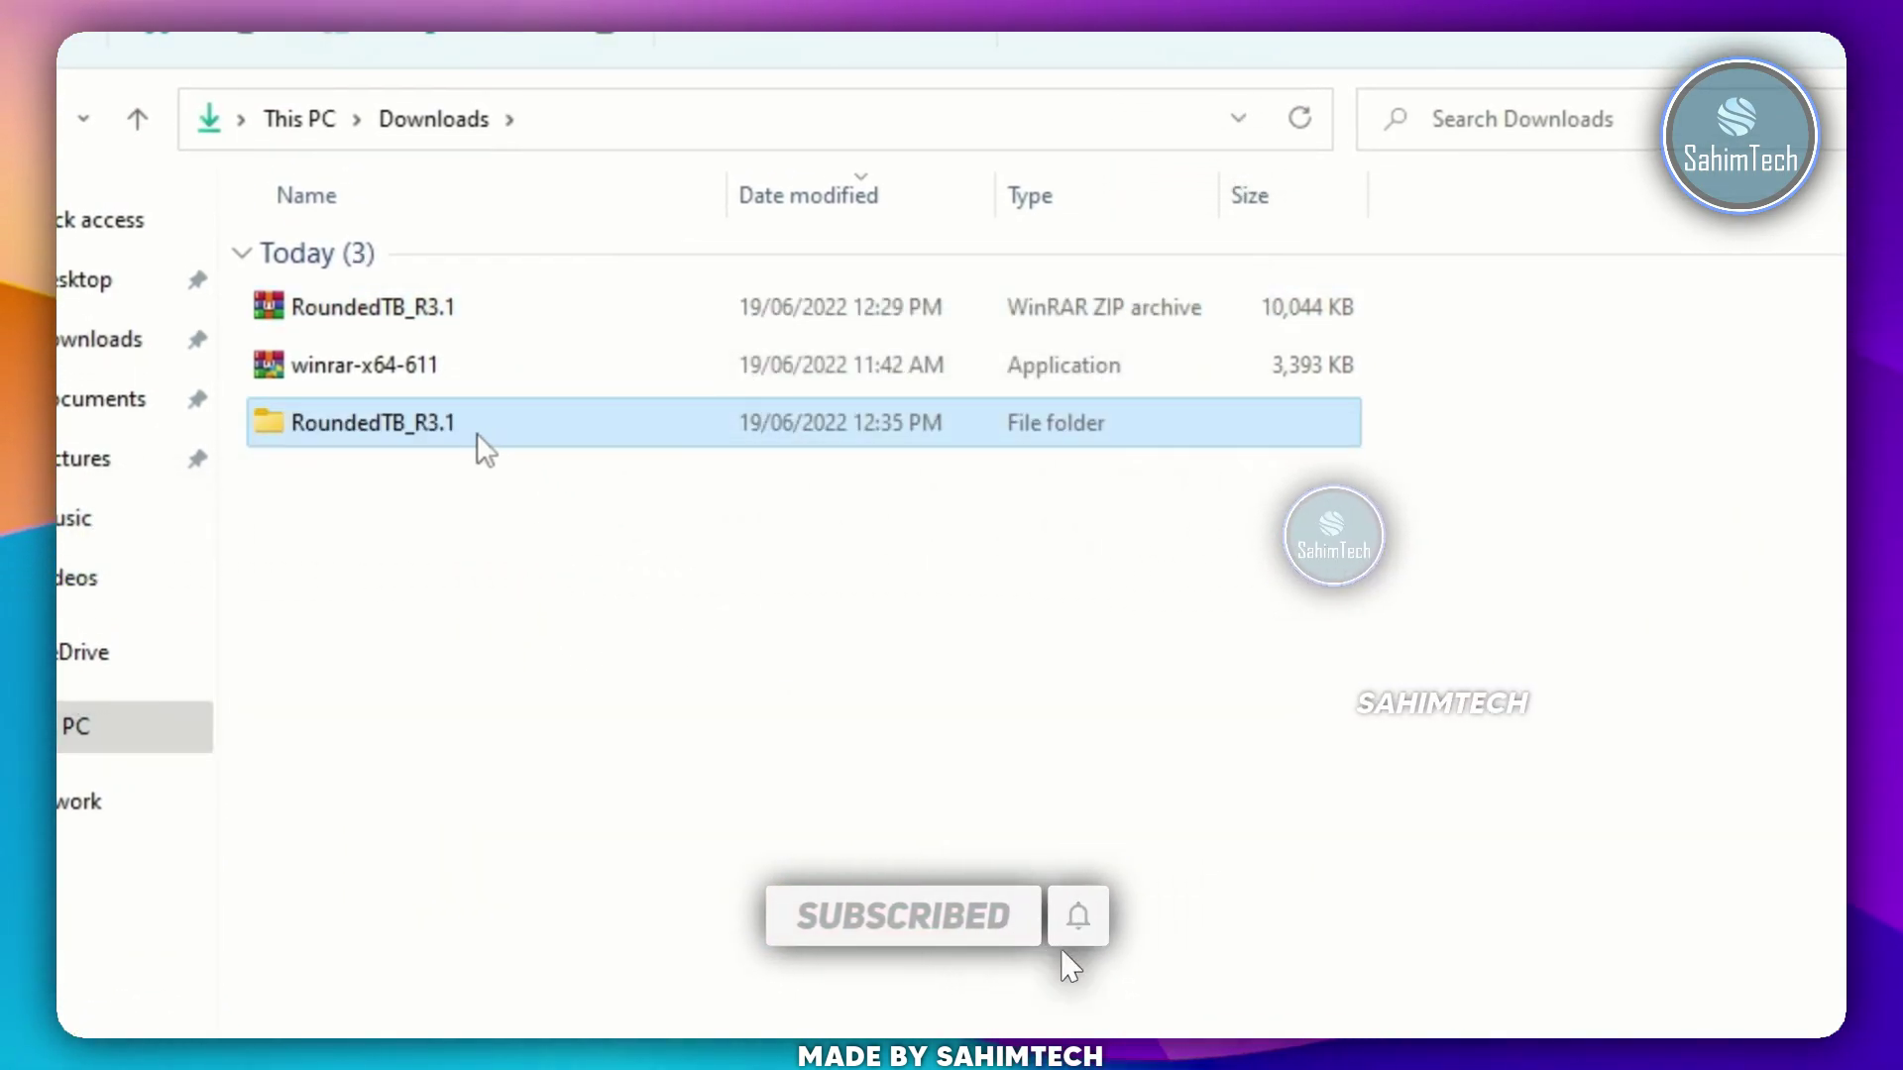
- Run the RoundedTB application from the extracted RoundedTB_R3.1 folder
double_click(478, 434)
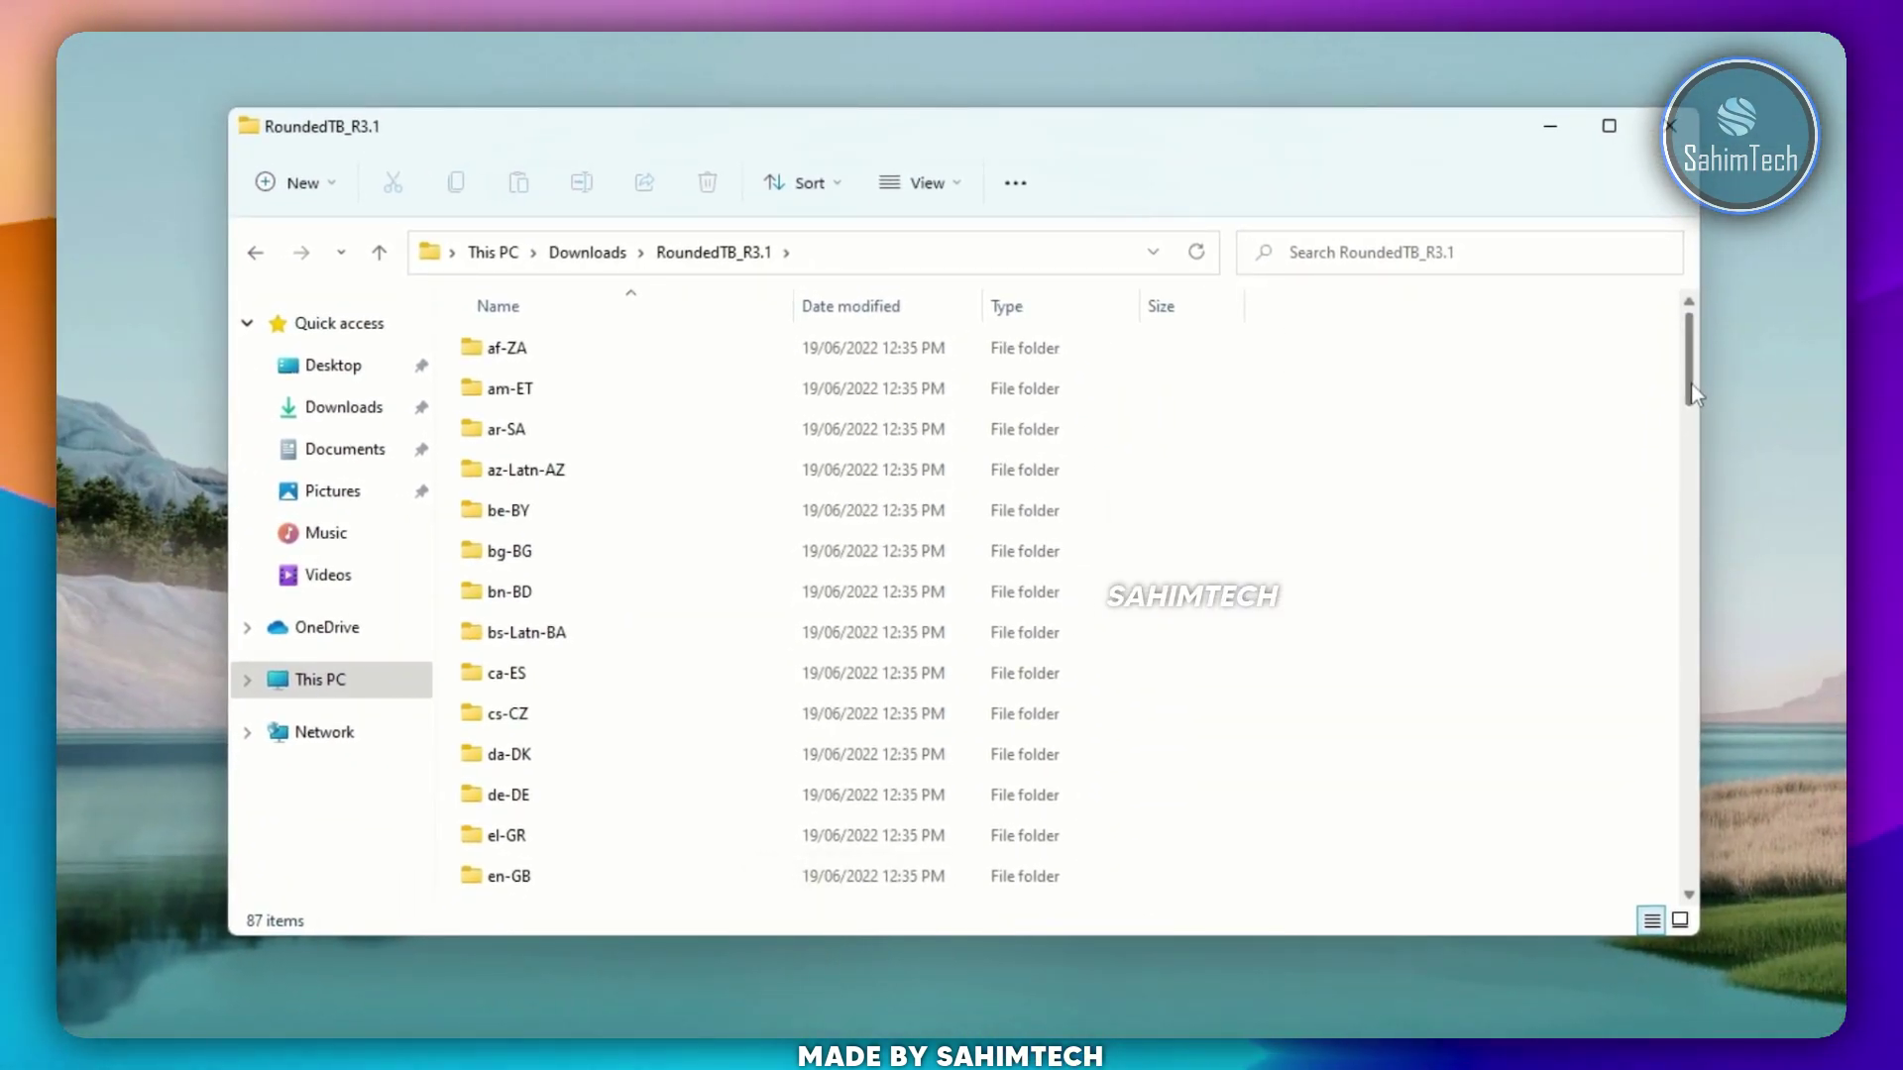
scroll(1417, 367, down, 20)
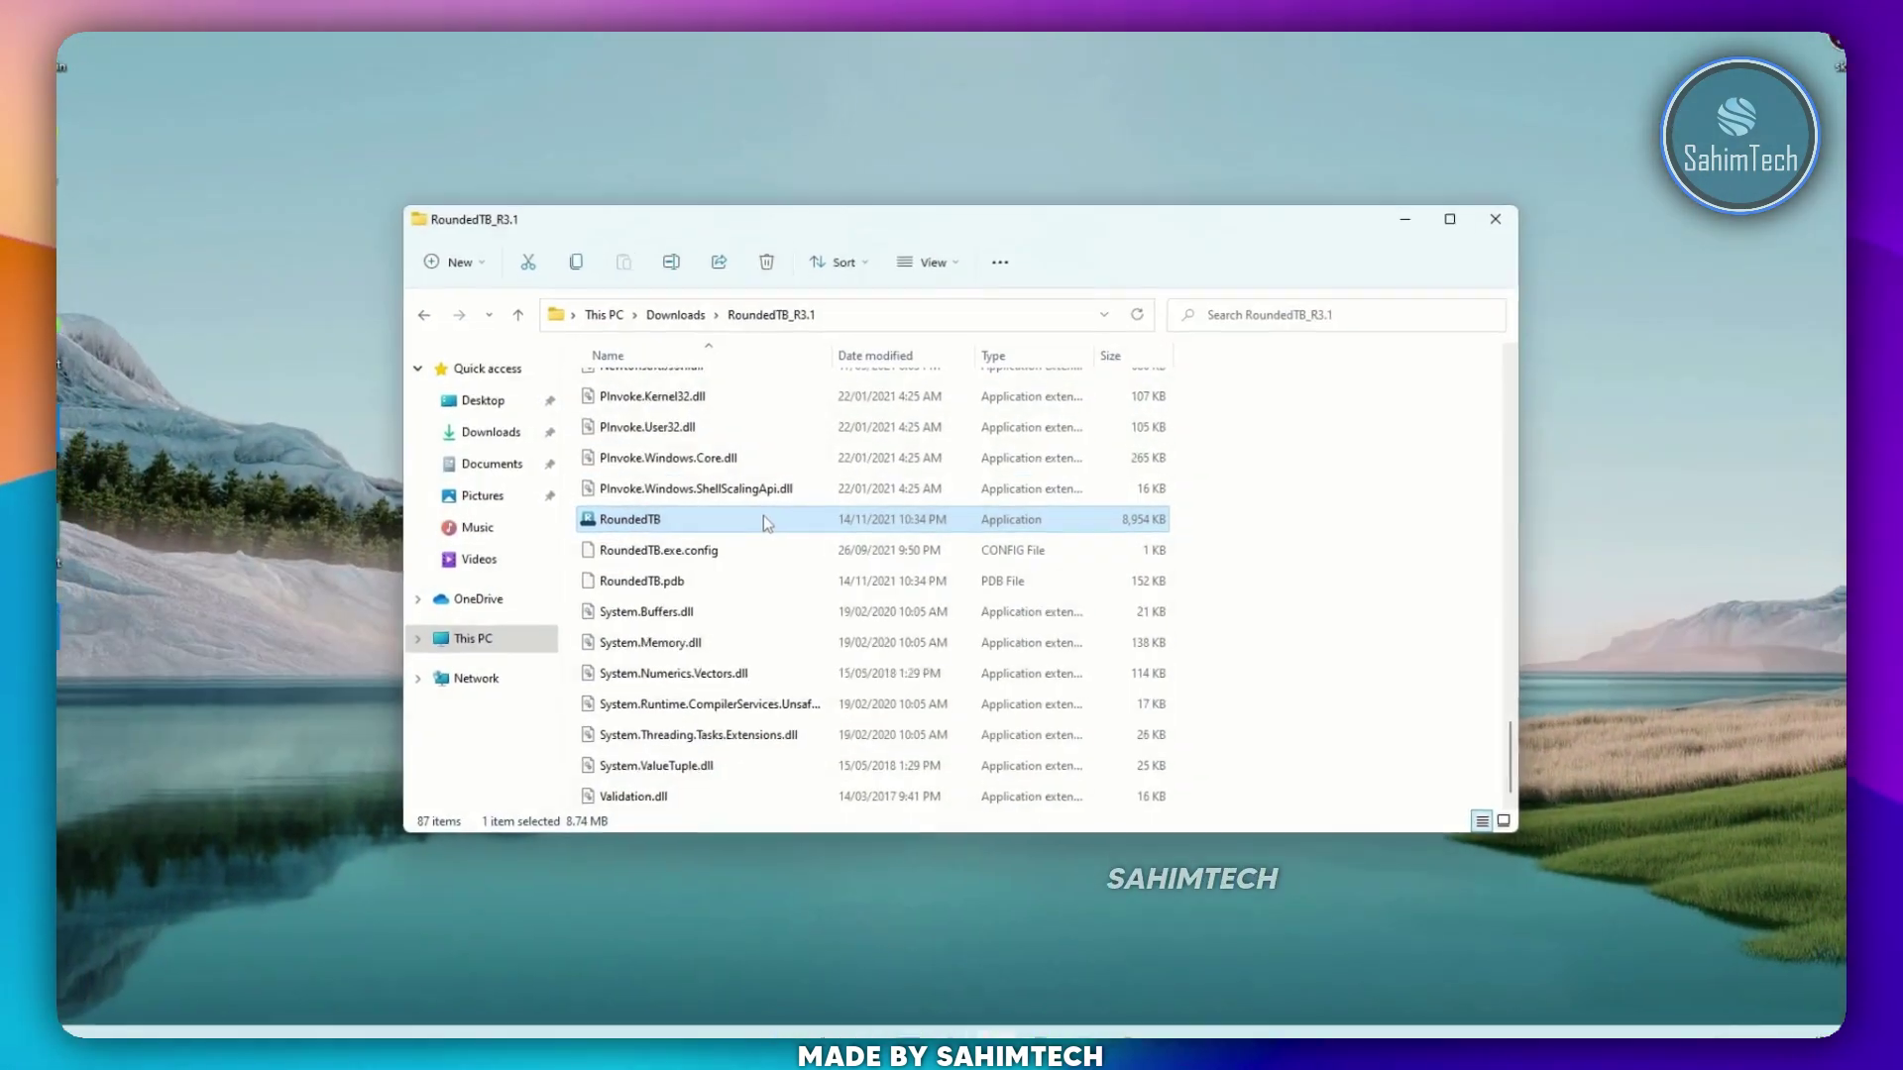
double_click(702, 522)
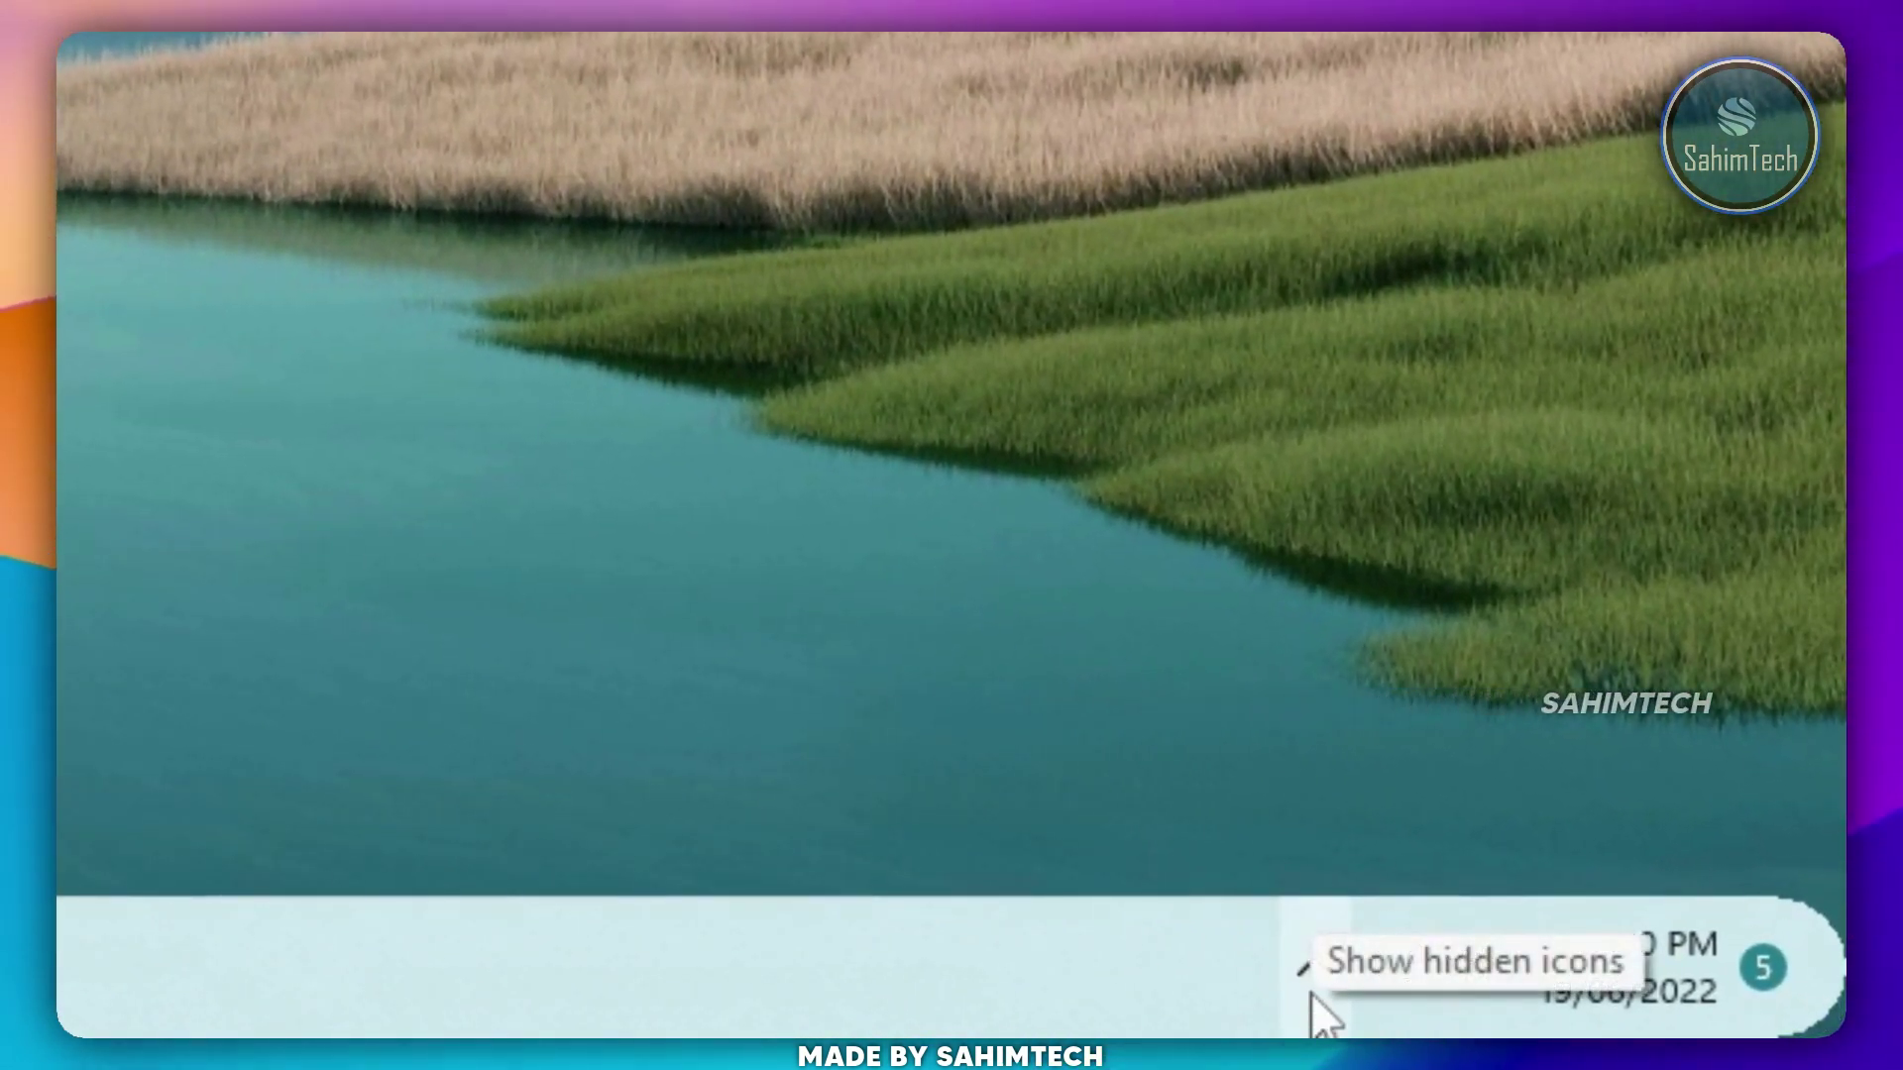
- Show the RoundedTB settings window, enable Dynamic mode in its advanced options and apply the change
click(1311, 994)
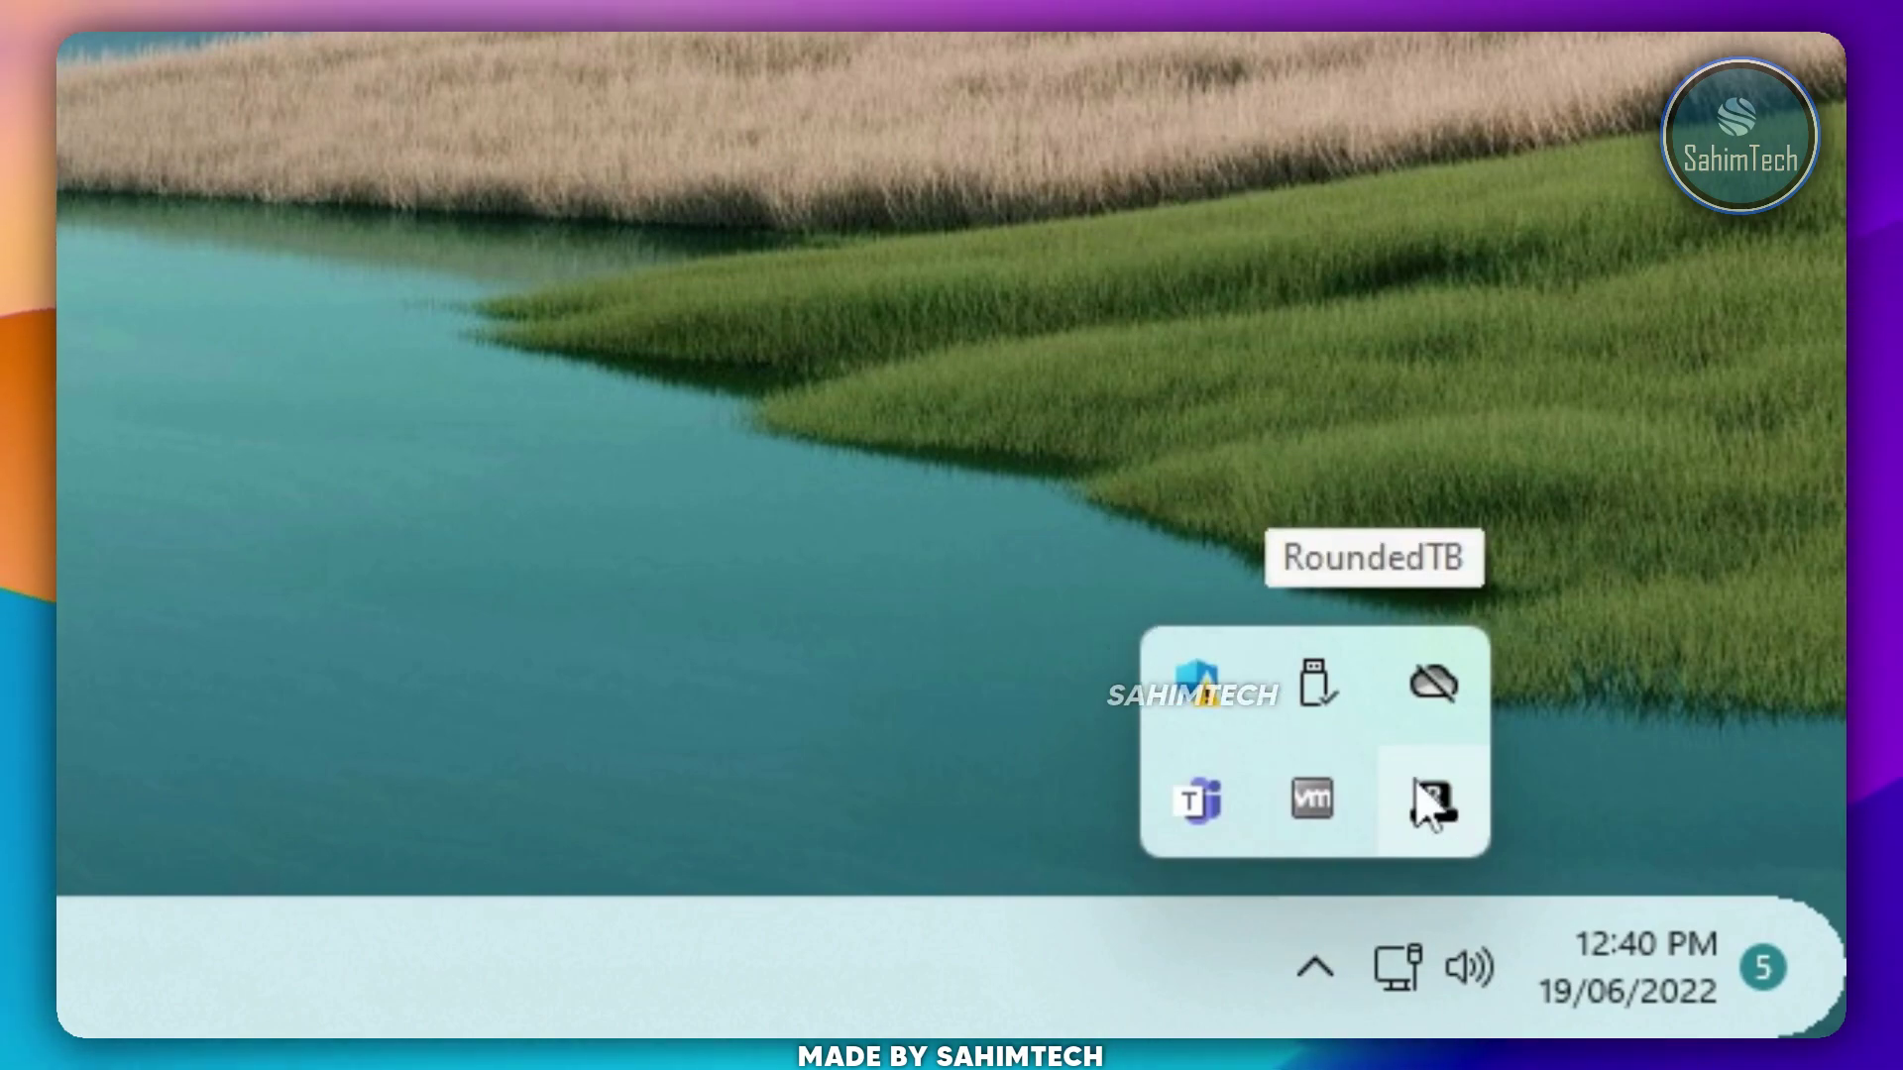
right_click(1427, 808)
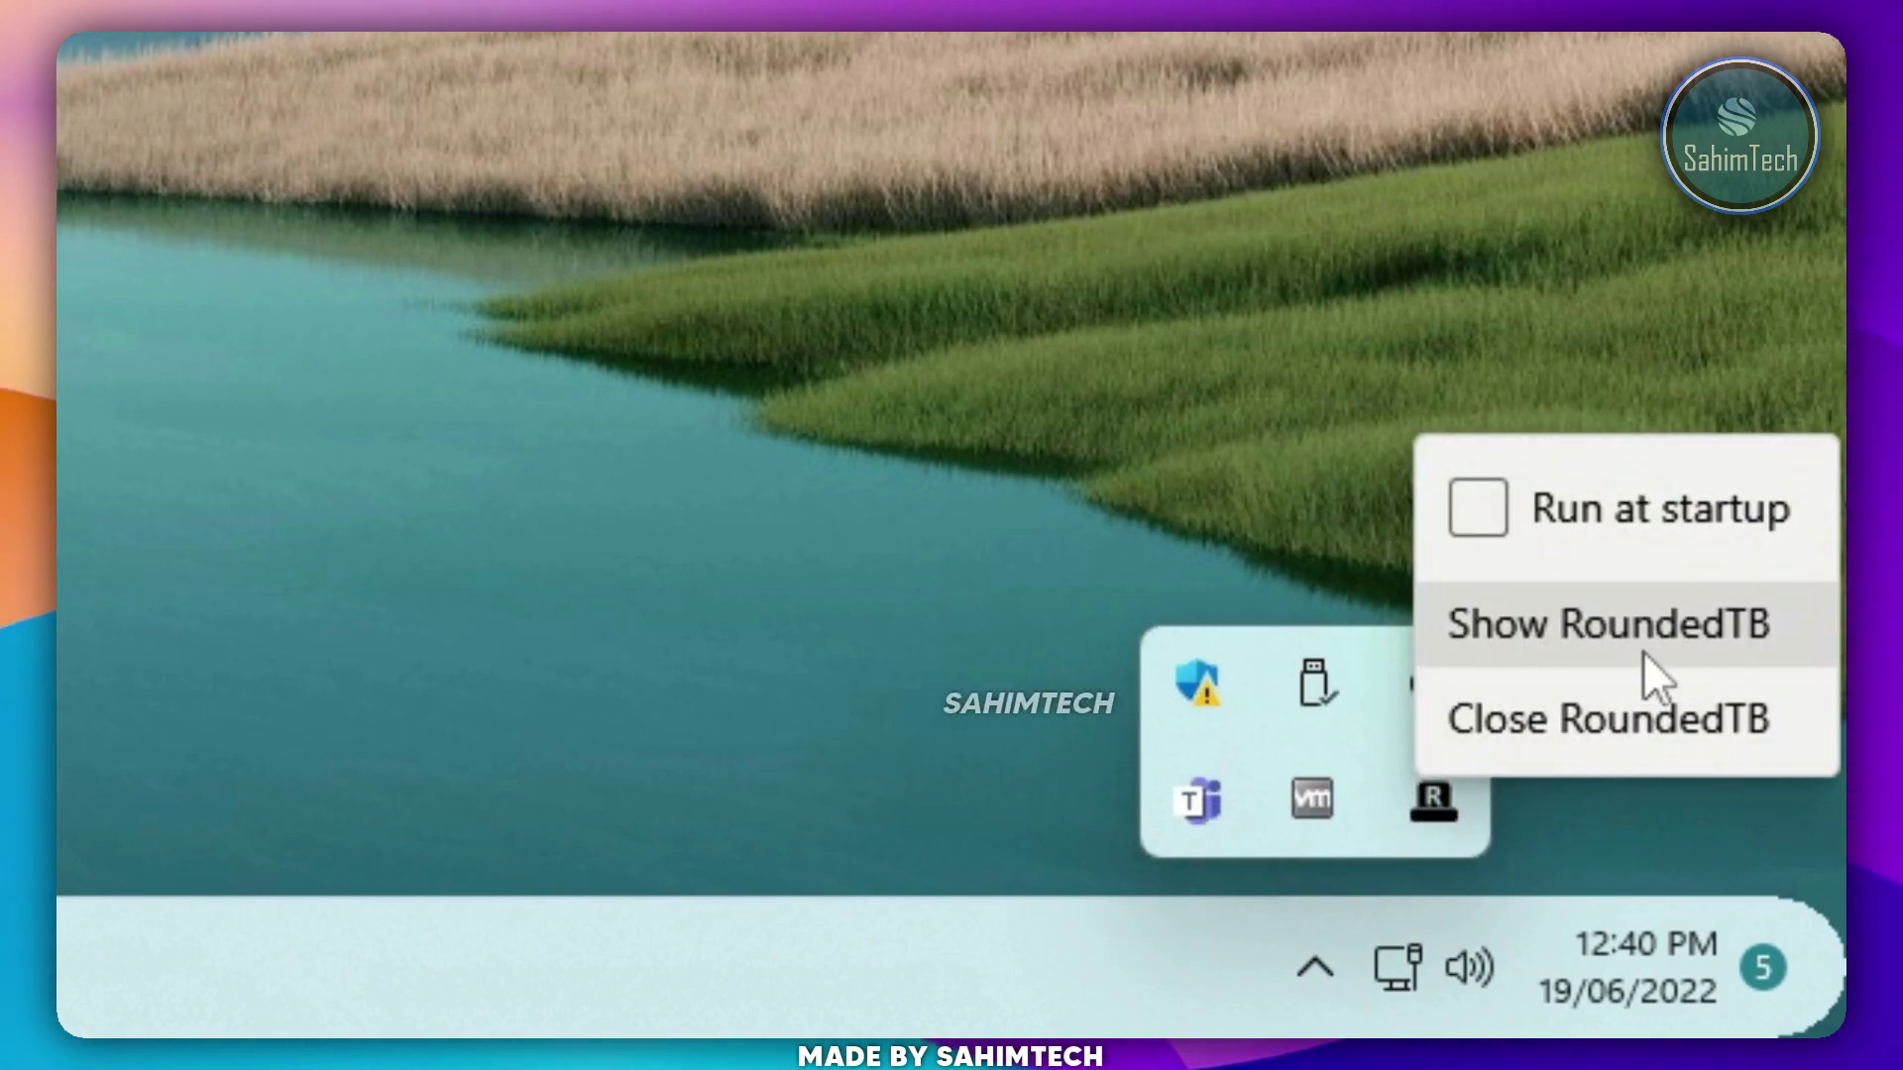
click(1625, 629)
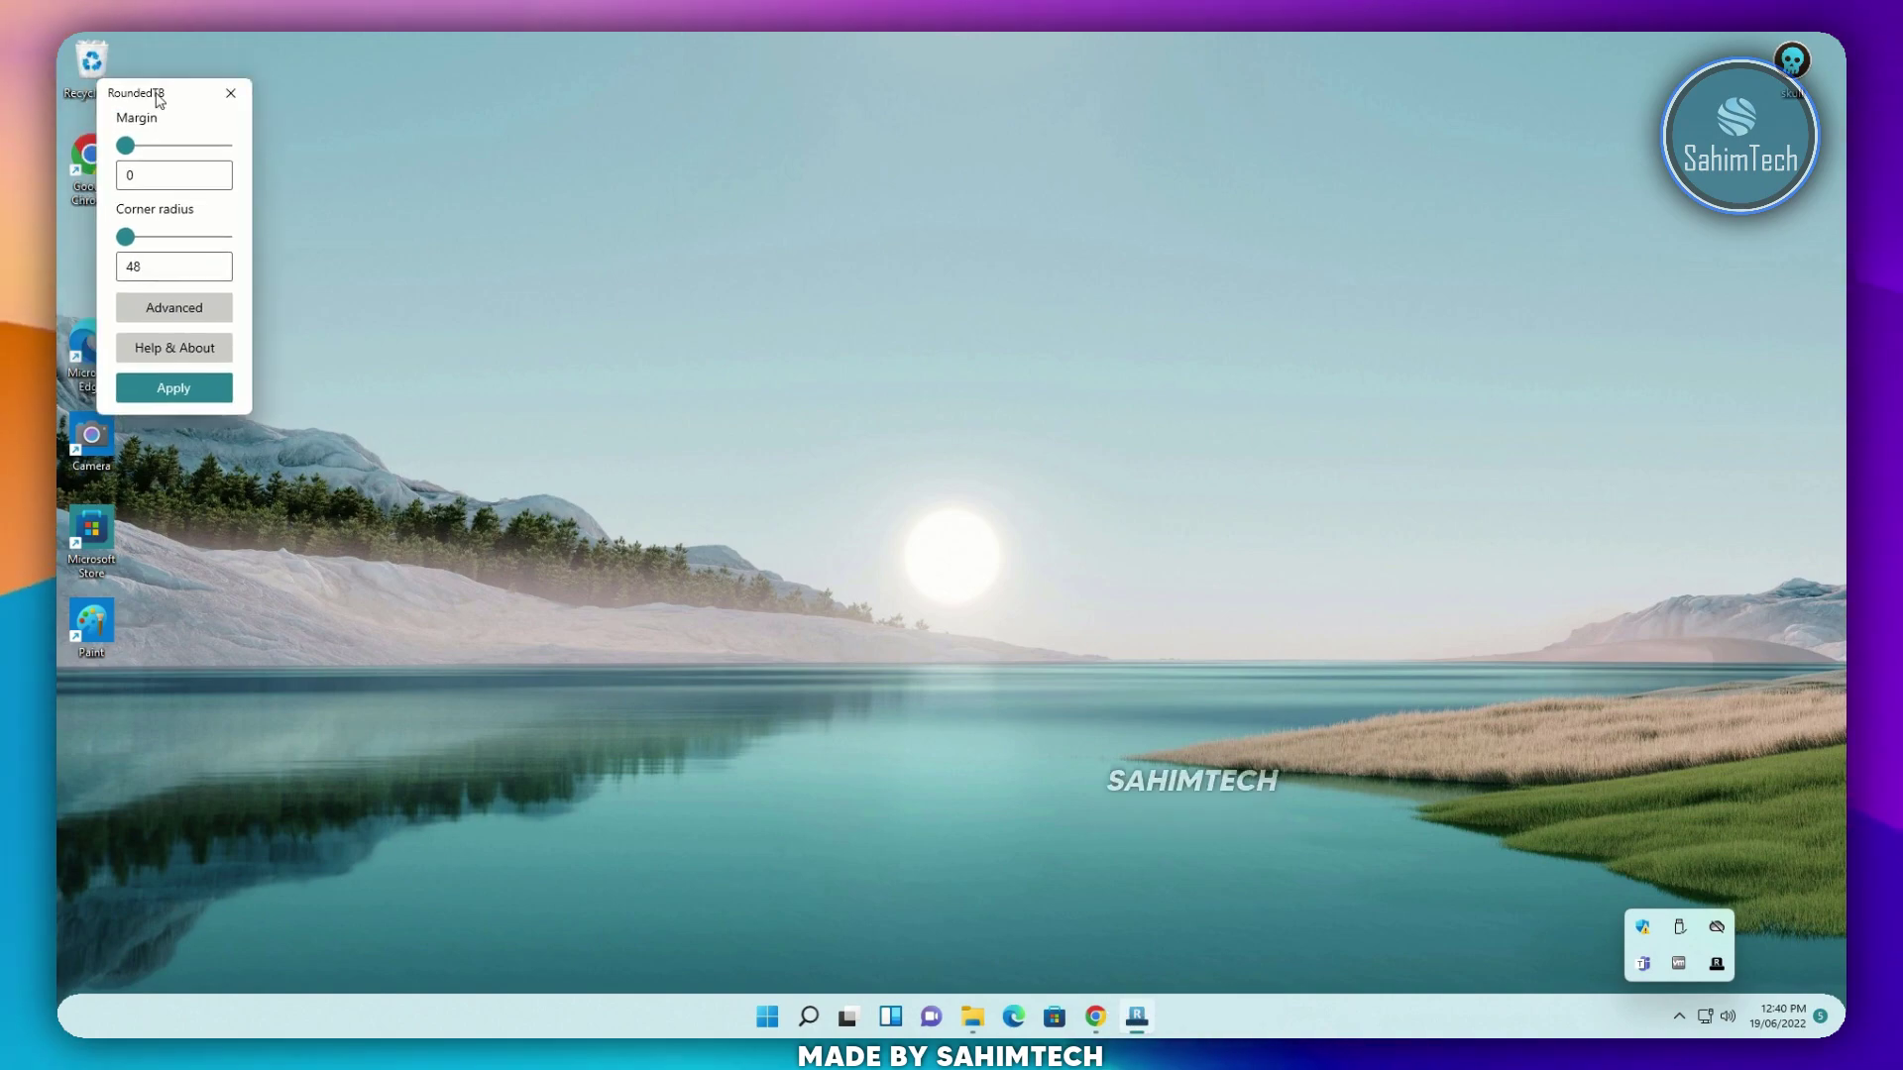
drag(158, 99, 687, 314)
click(732, 525)
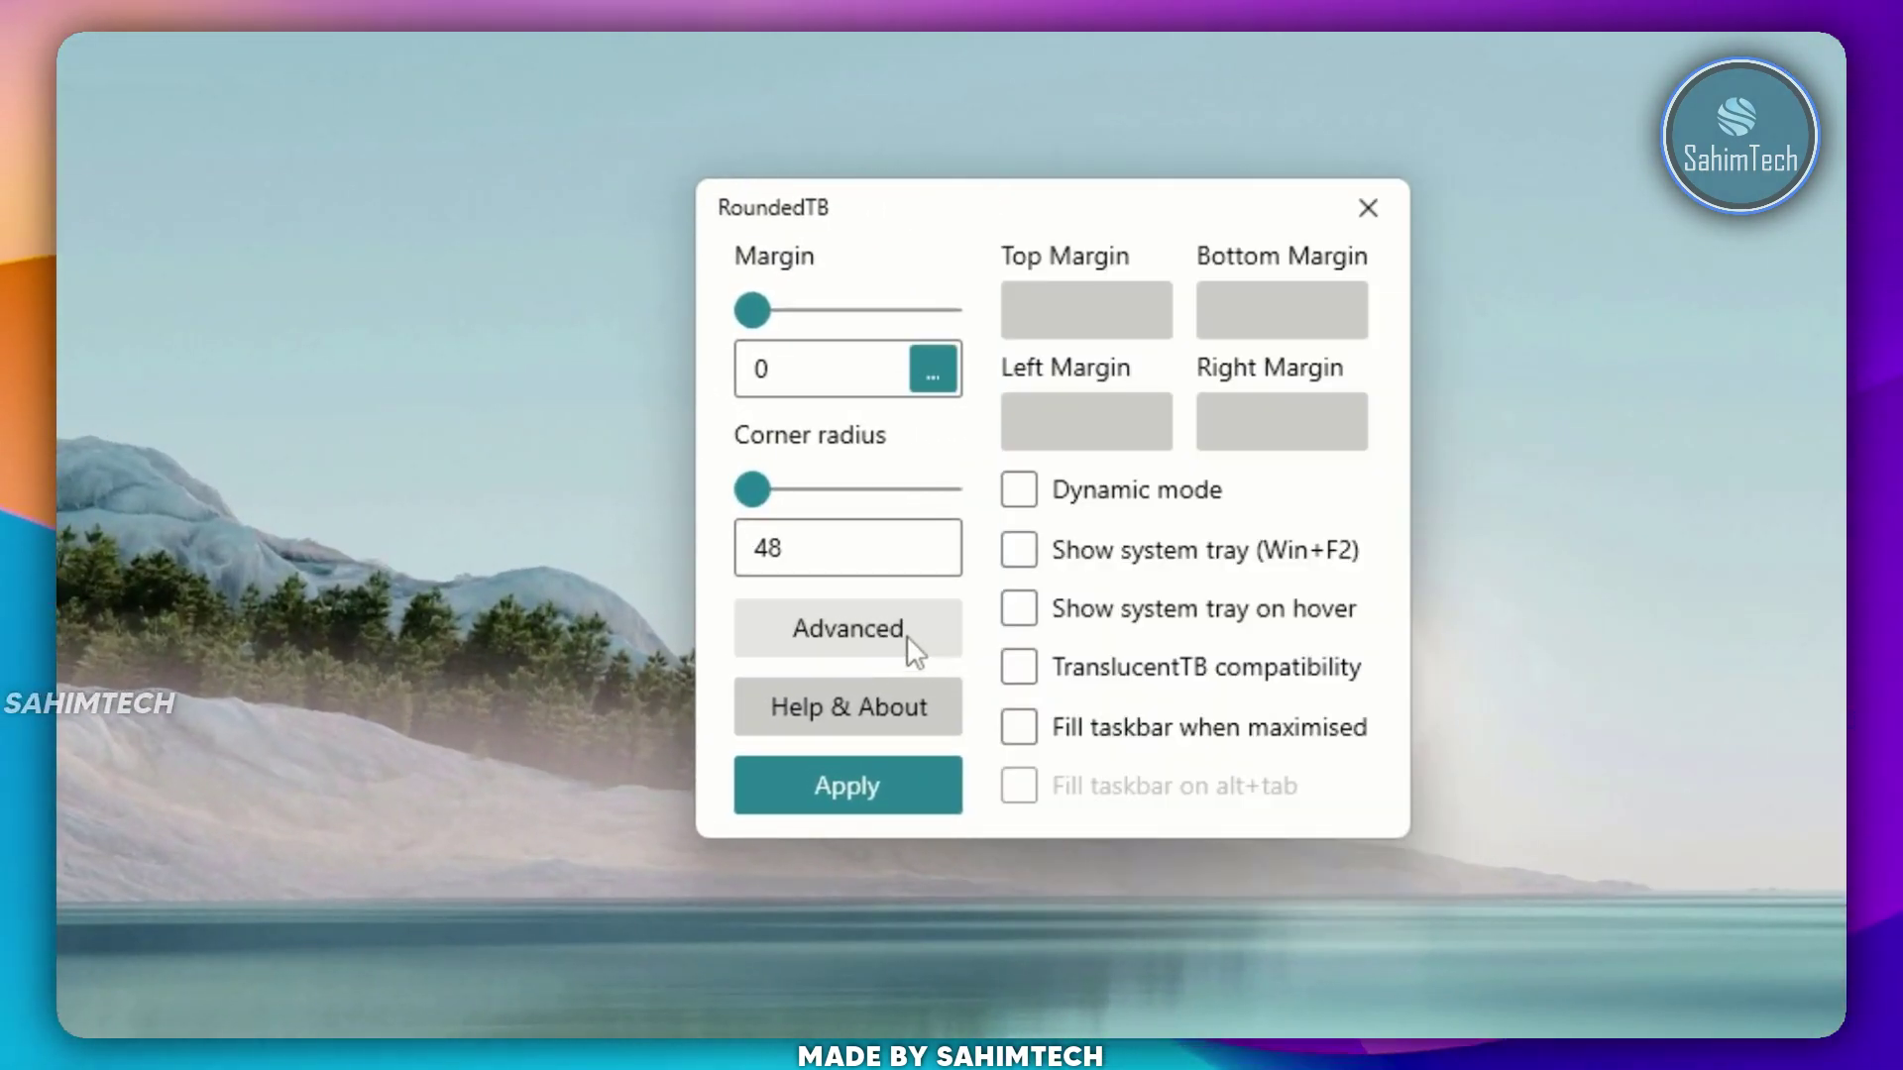
click(1083, 510)
click(911, 803)
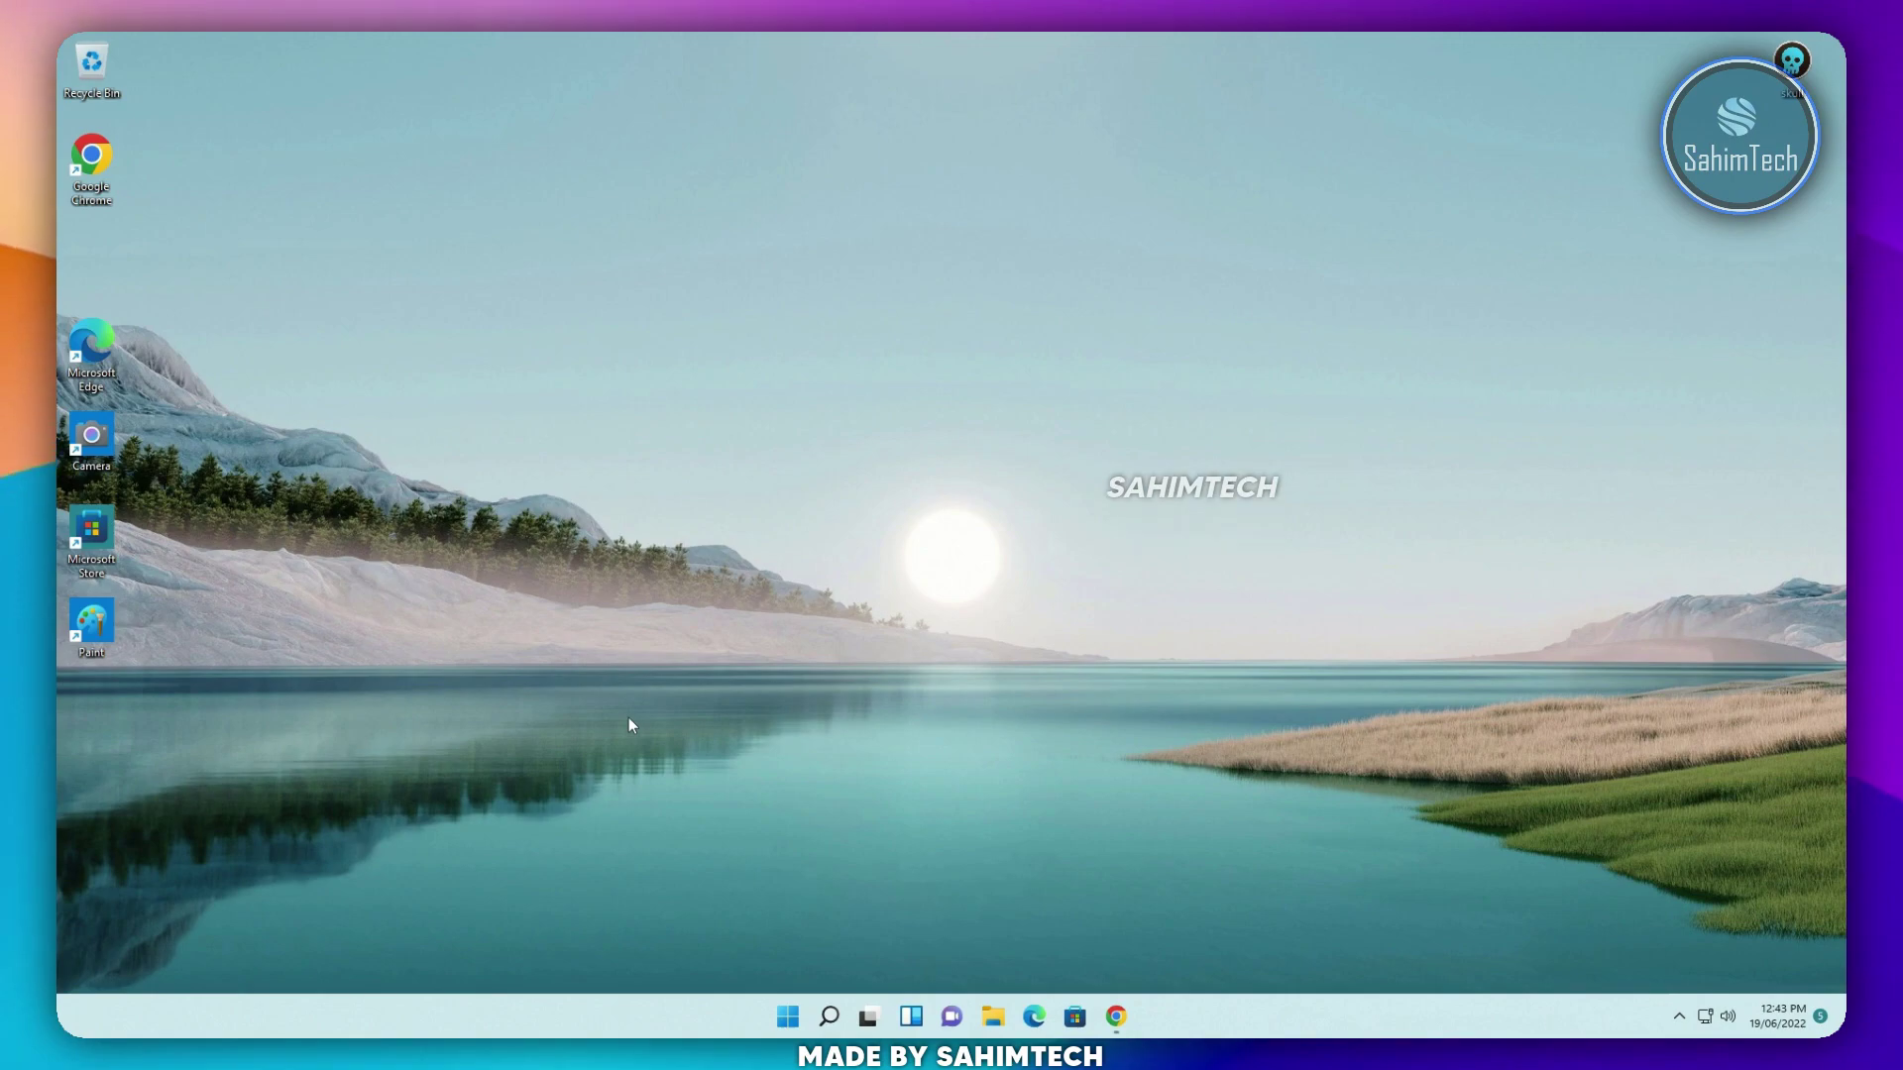
- Switch to Chrome and download TranslucentTB.appinstaller from the assets of the TranslucentTB 2021.5 release
click(1126, 1027)
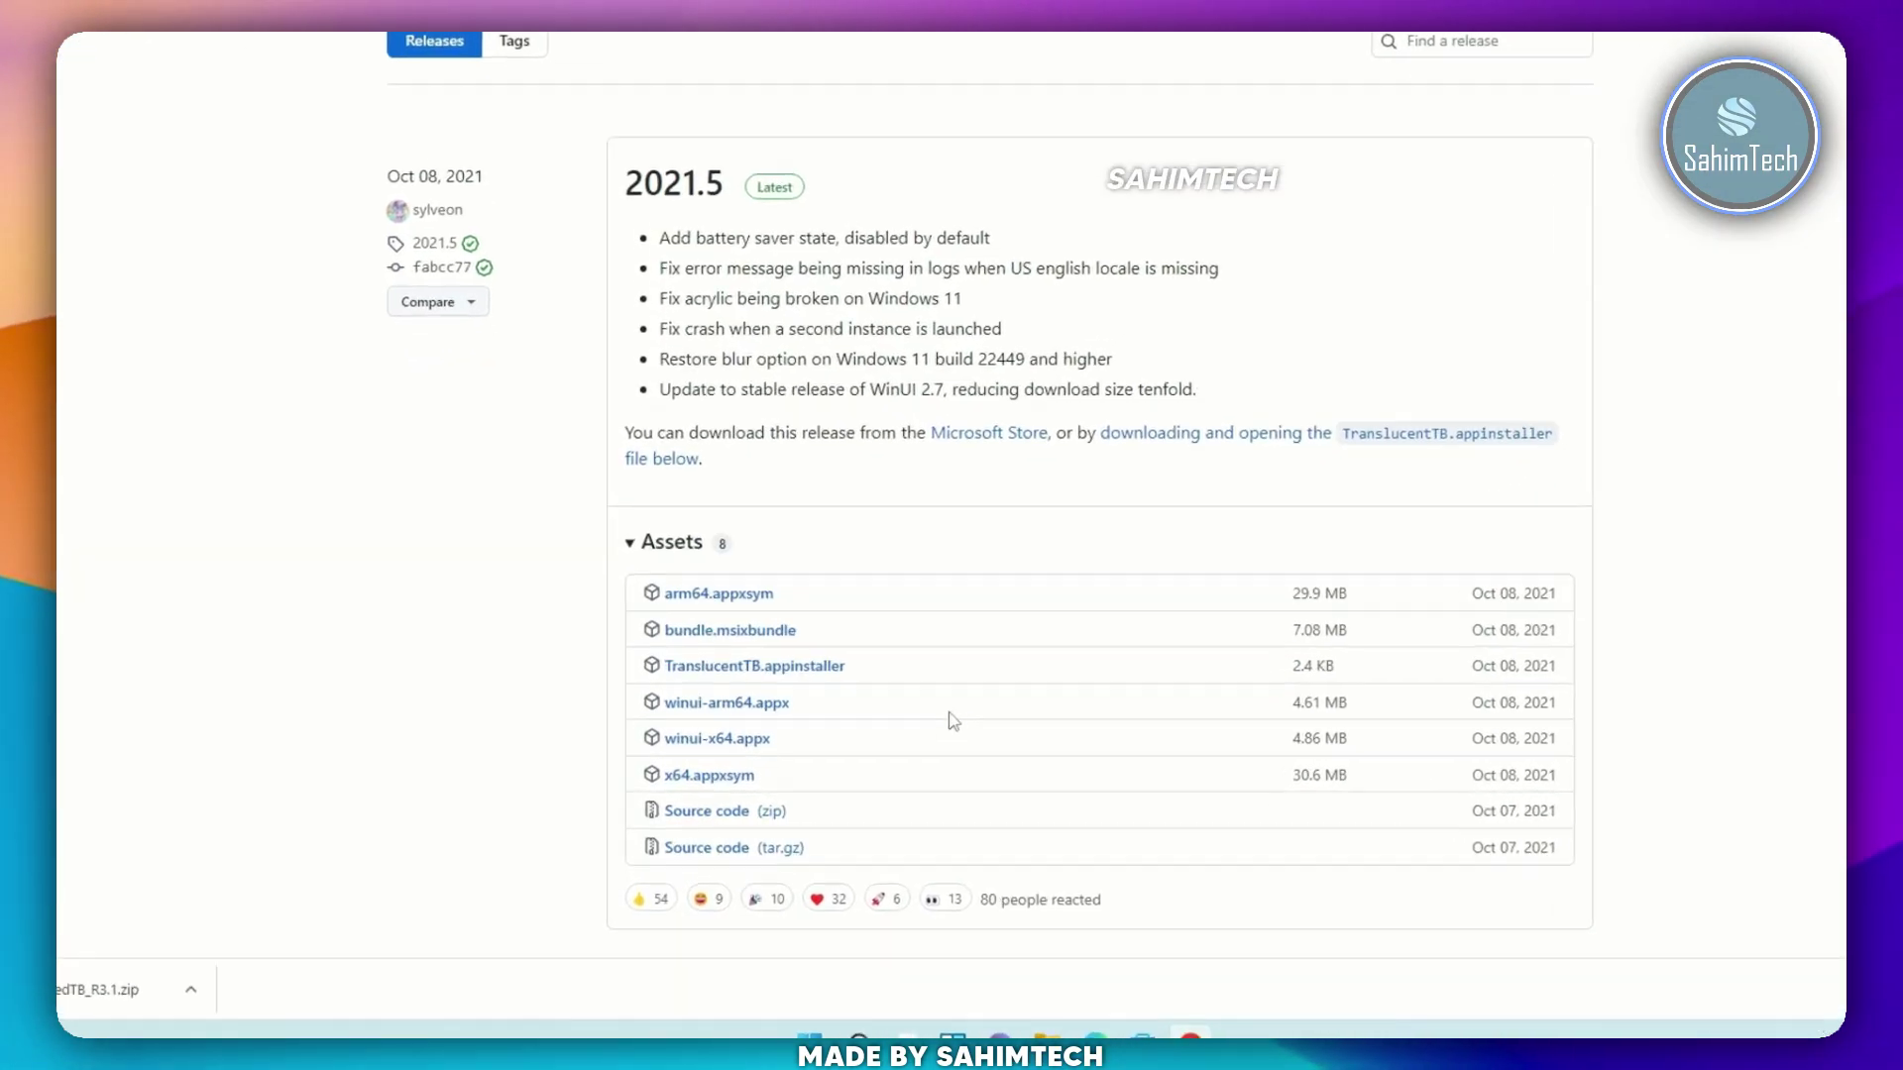
click(890, 573)
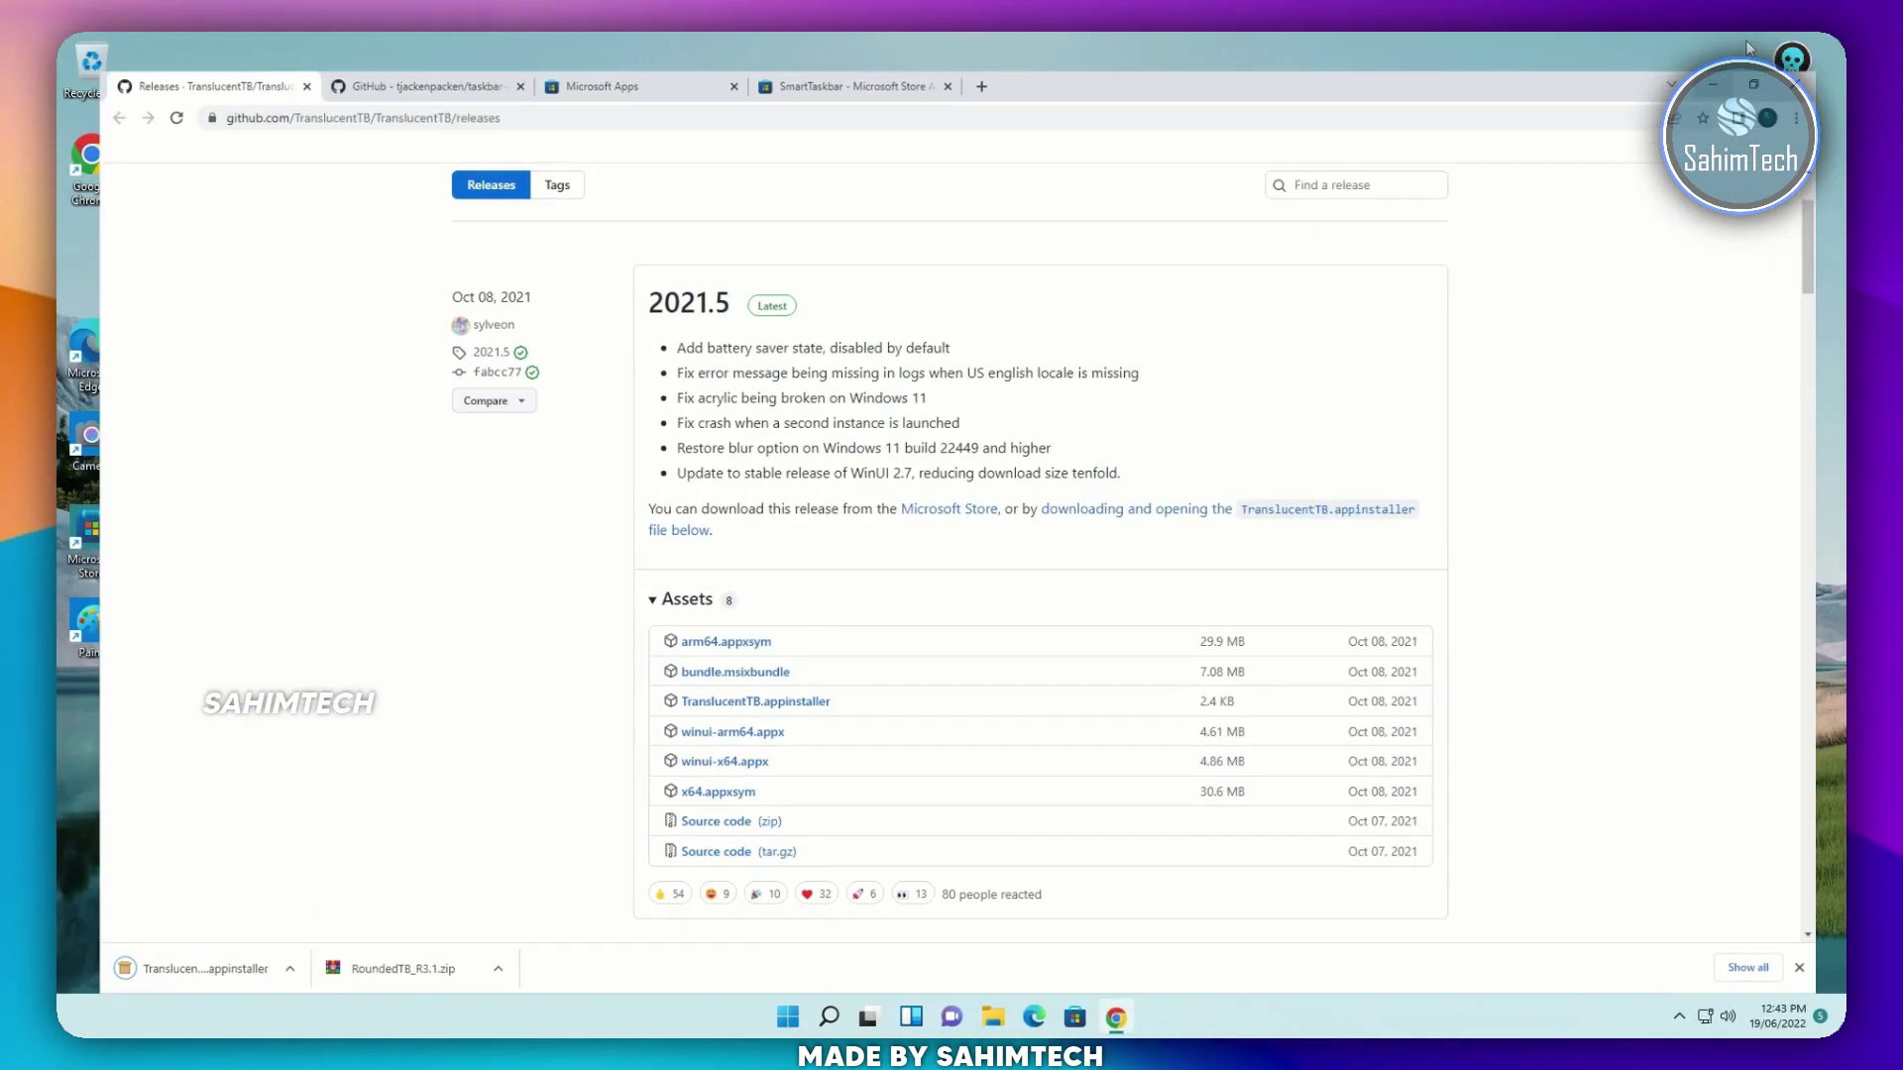
click(1746, 45)
- Install TranslucentTB from the installer in the Downloads folder and continue past its welcome screen
key(super+e)
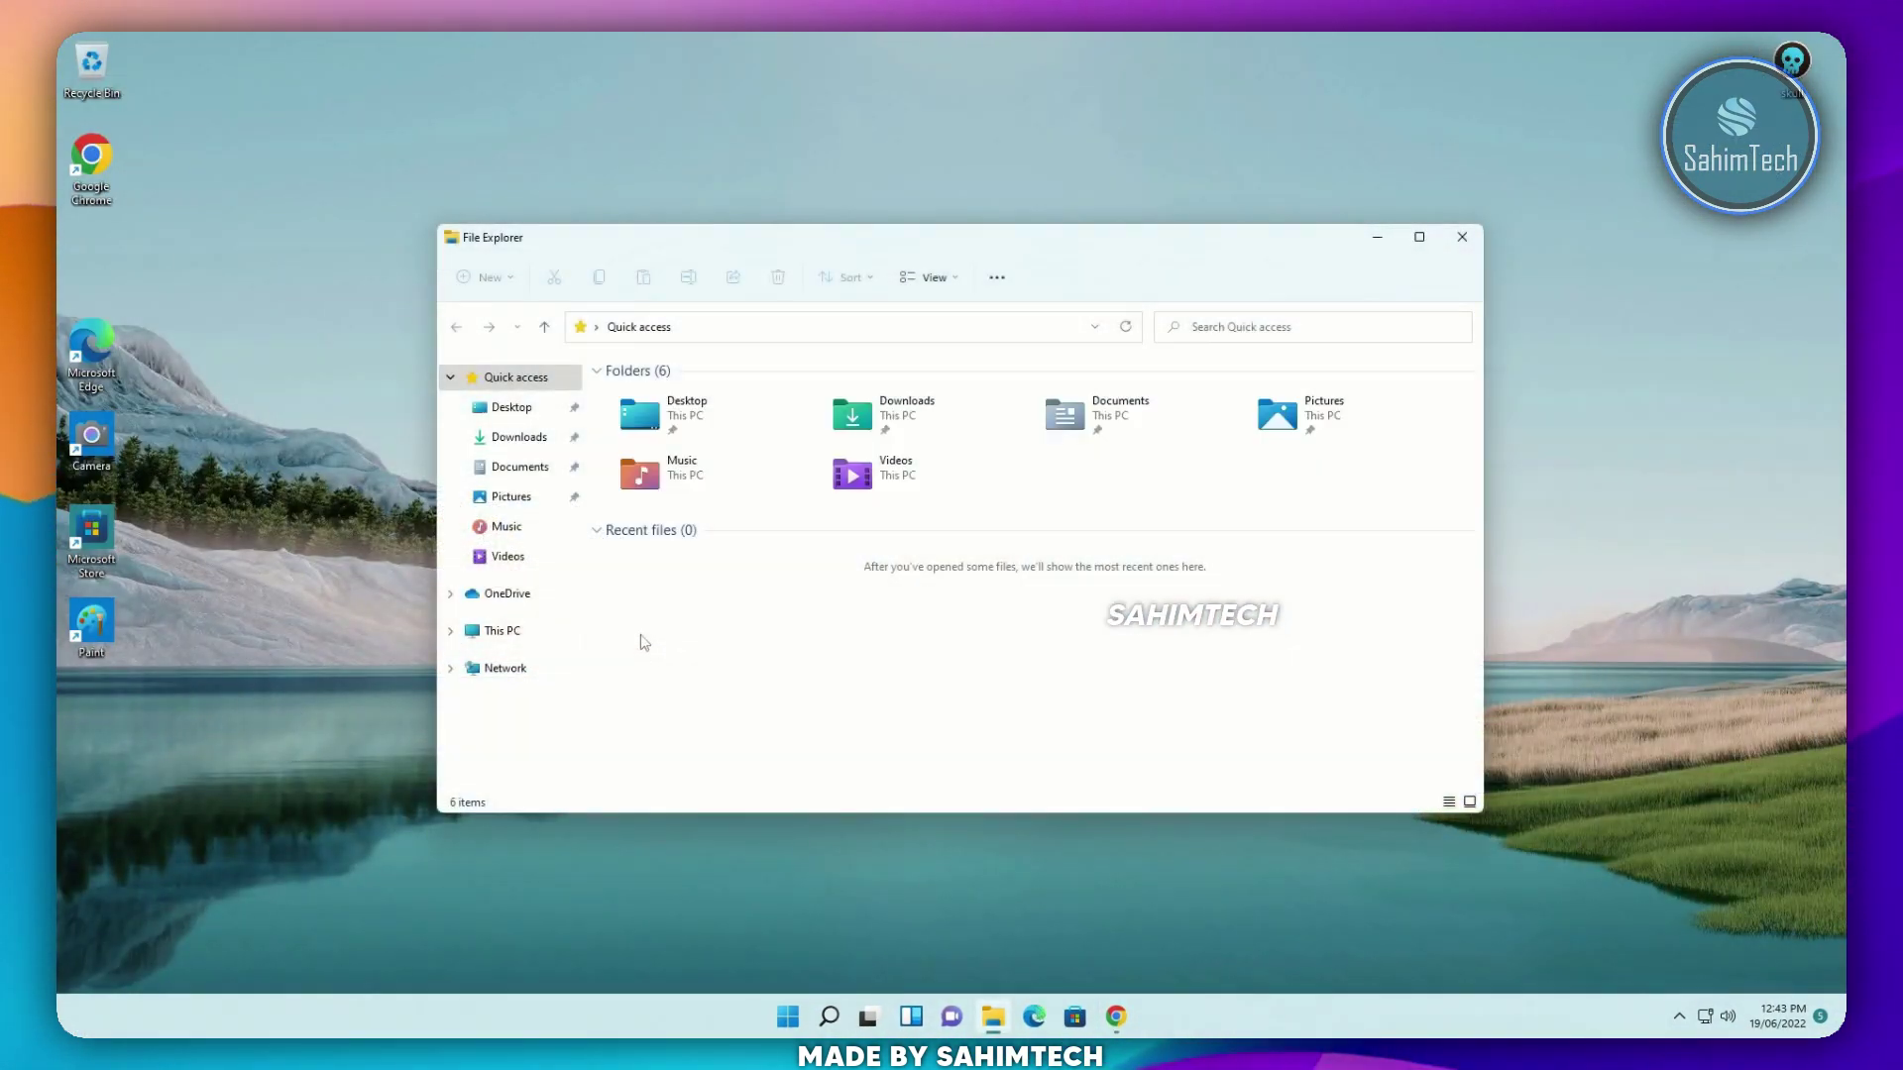
click(515, 439)
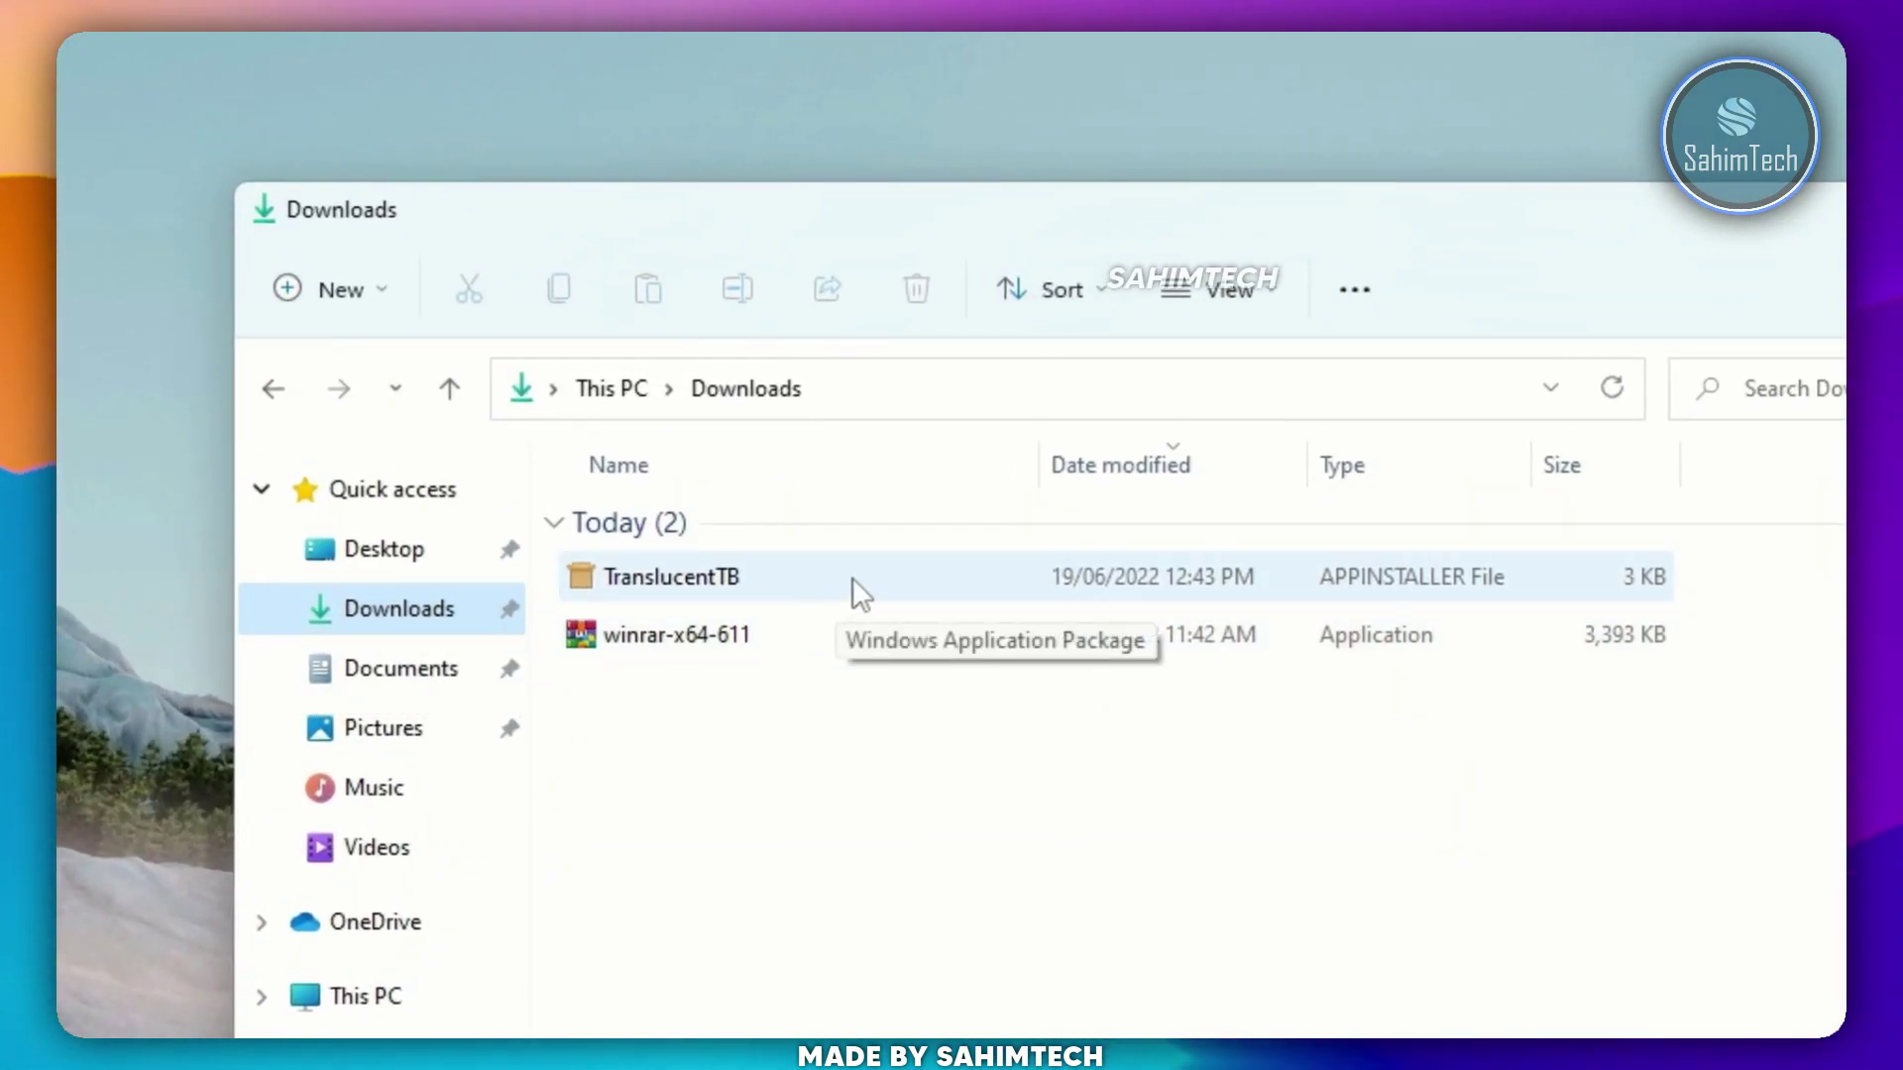
double_click(852, 577)
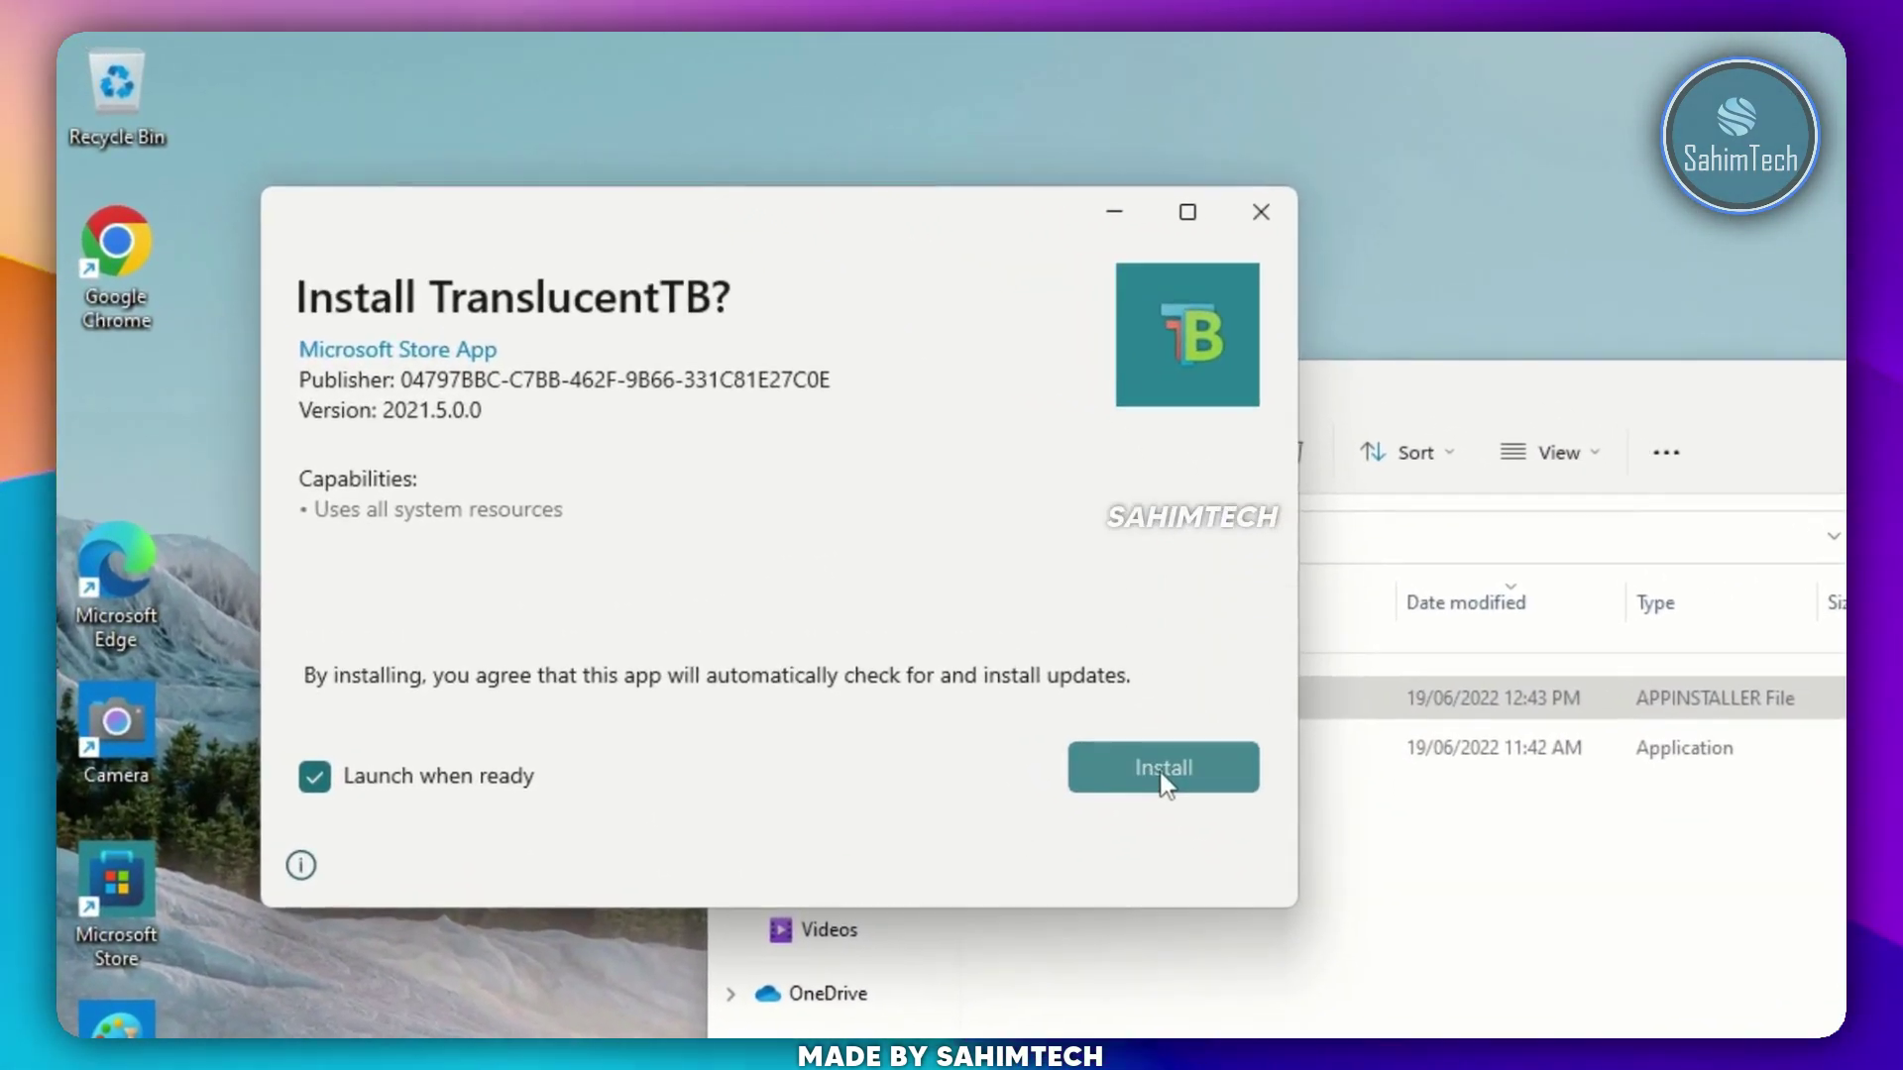
click(704, 464)
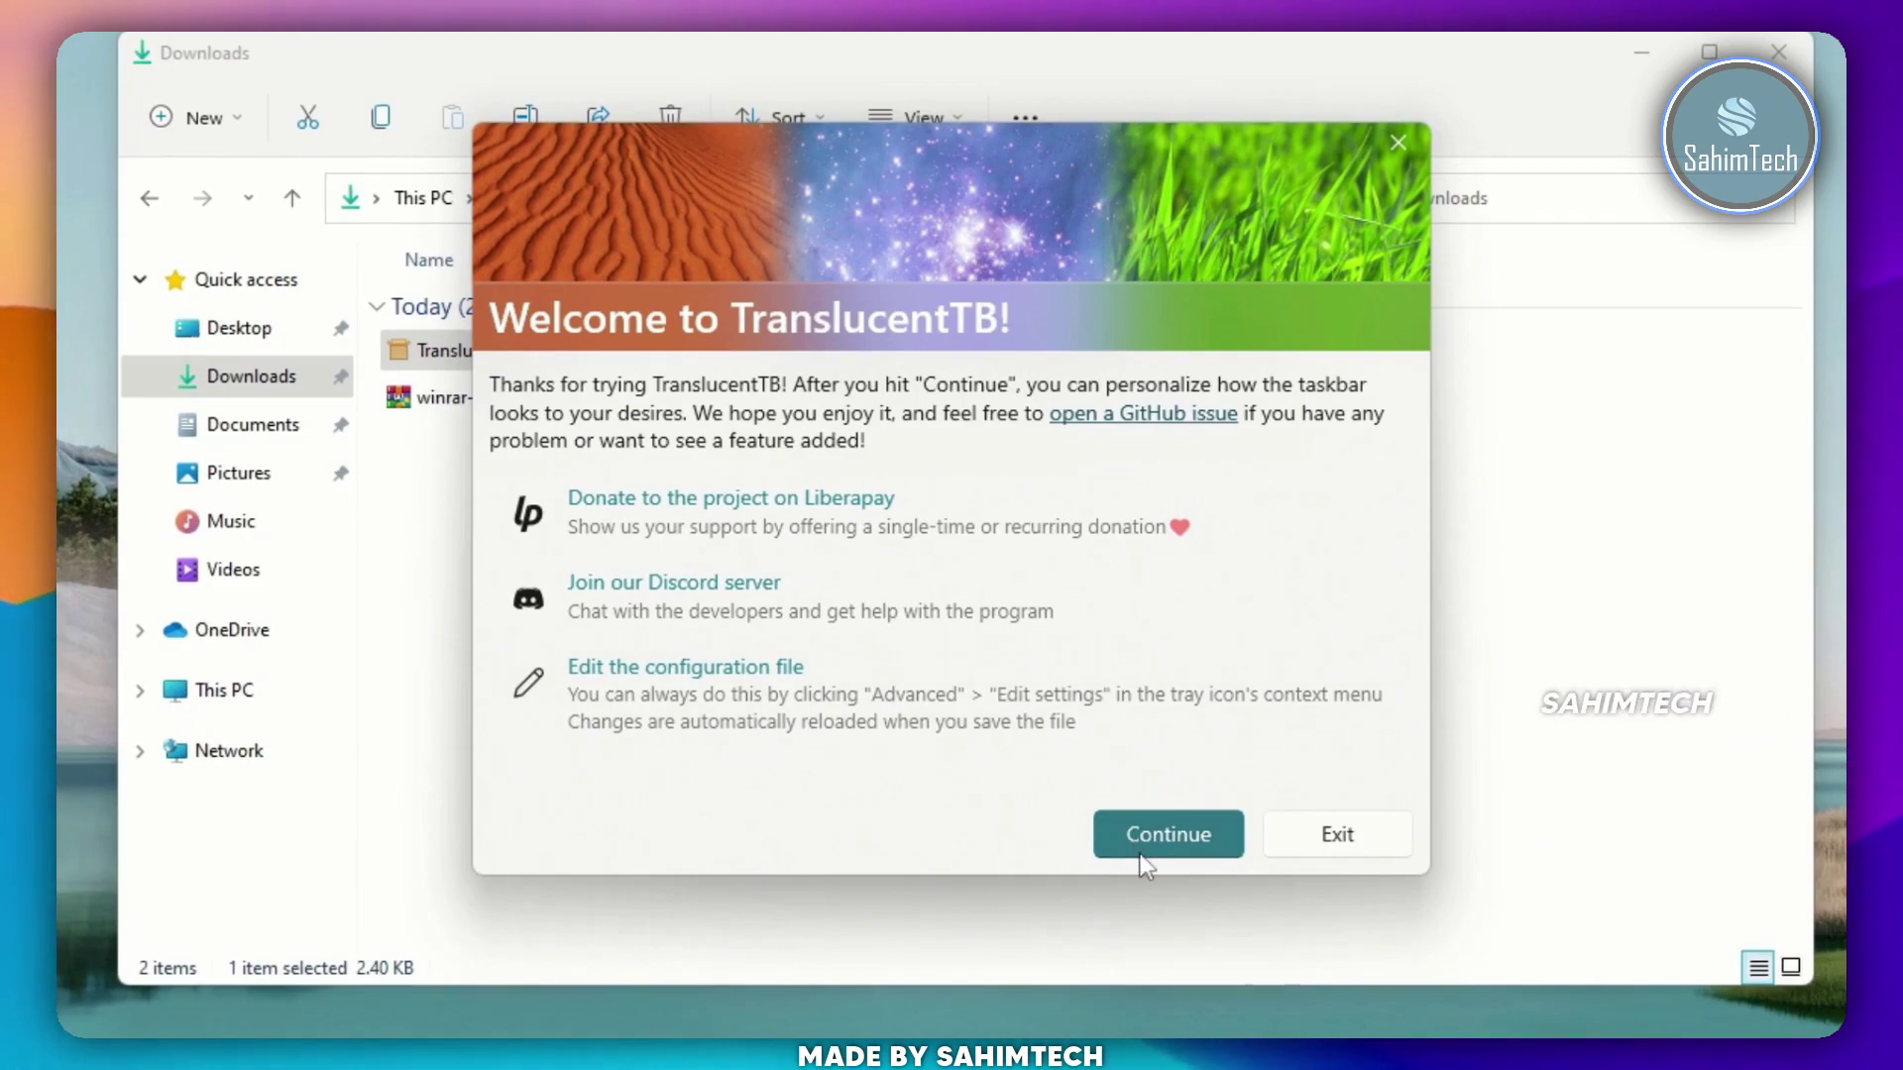
click(1142, 854)
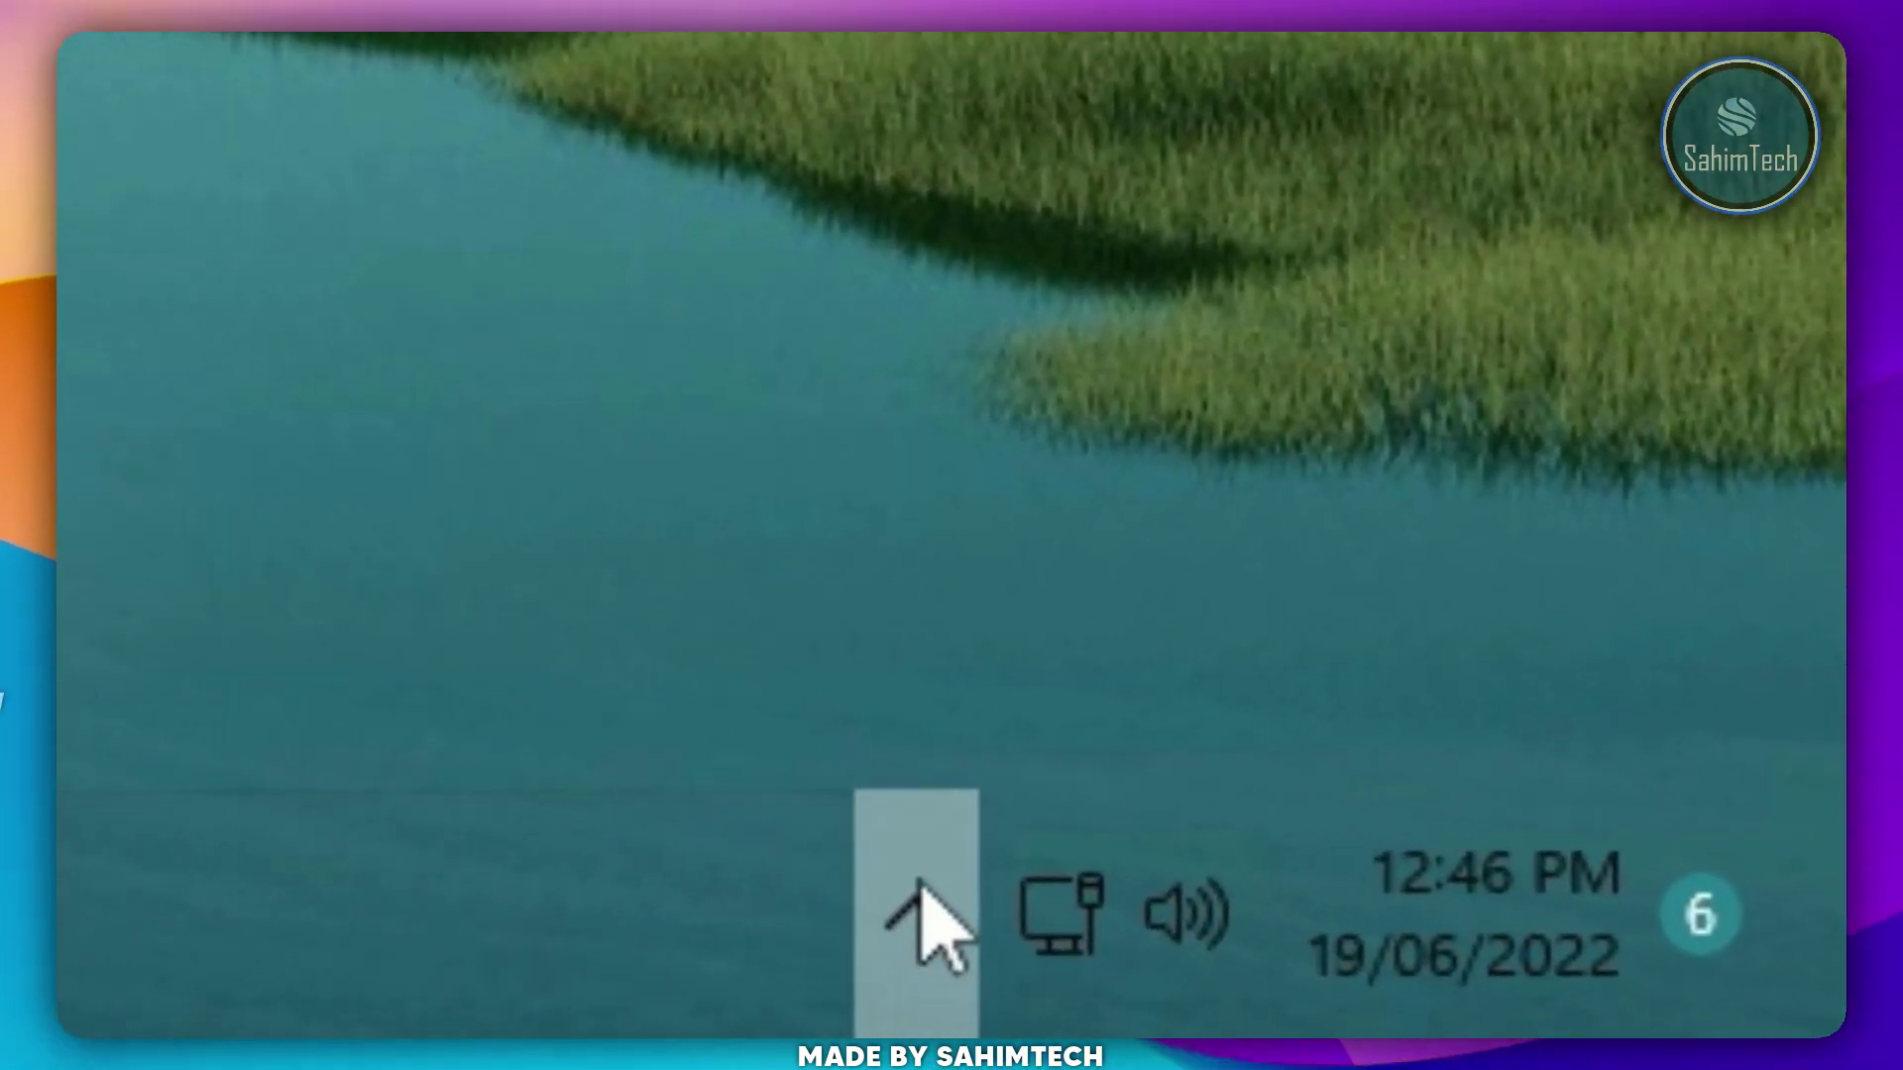
- Try the Opaque taskbar appearance for the Desktop state in TranslucentTB and return the taskbar to a clear look
click(919, 892)
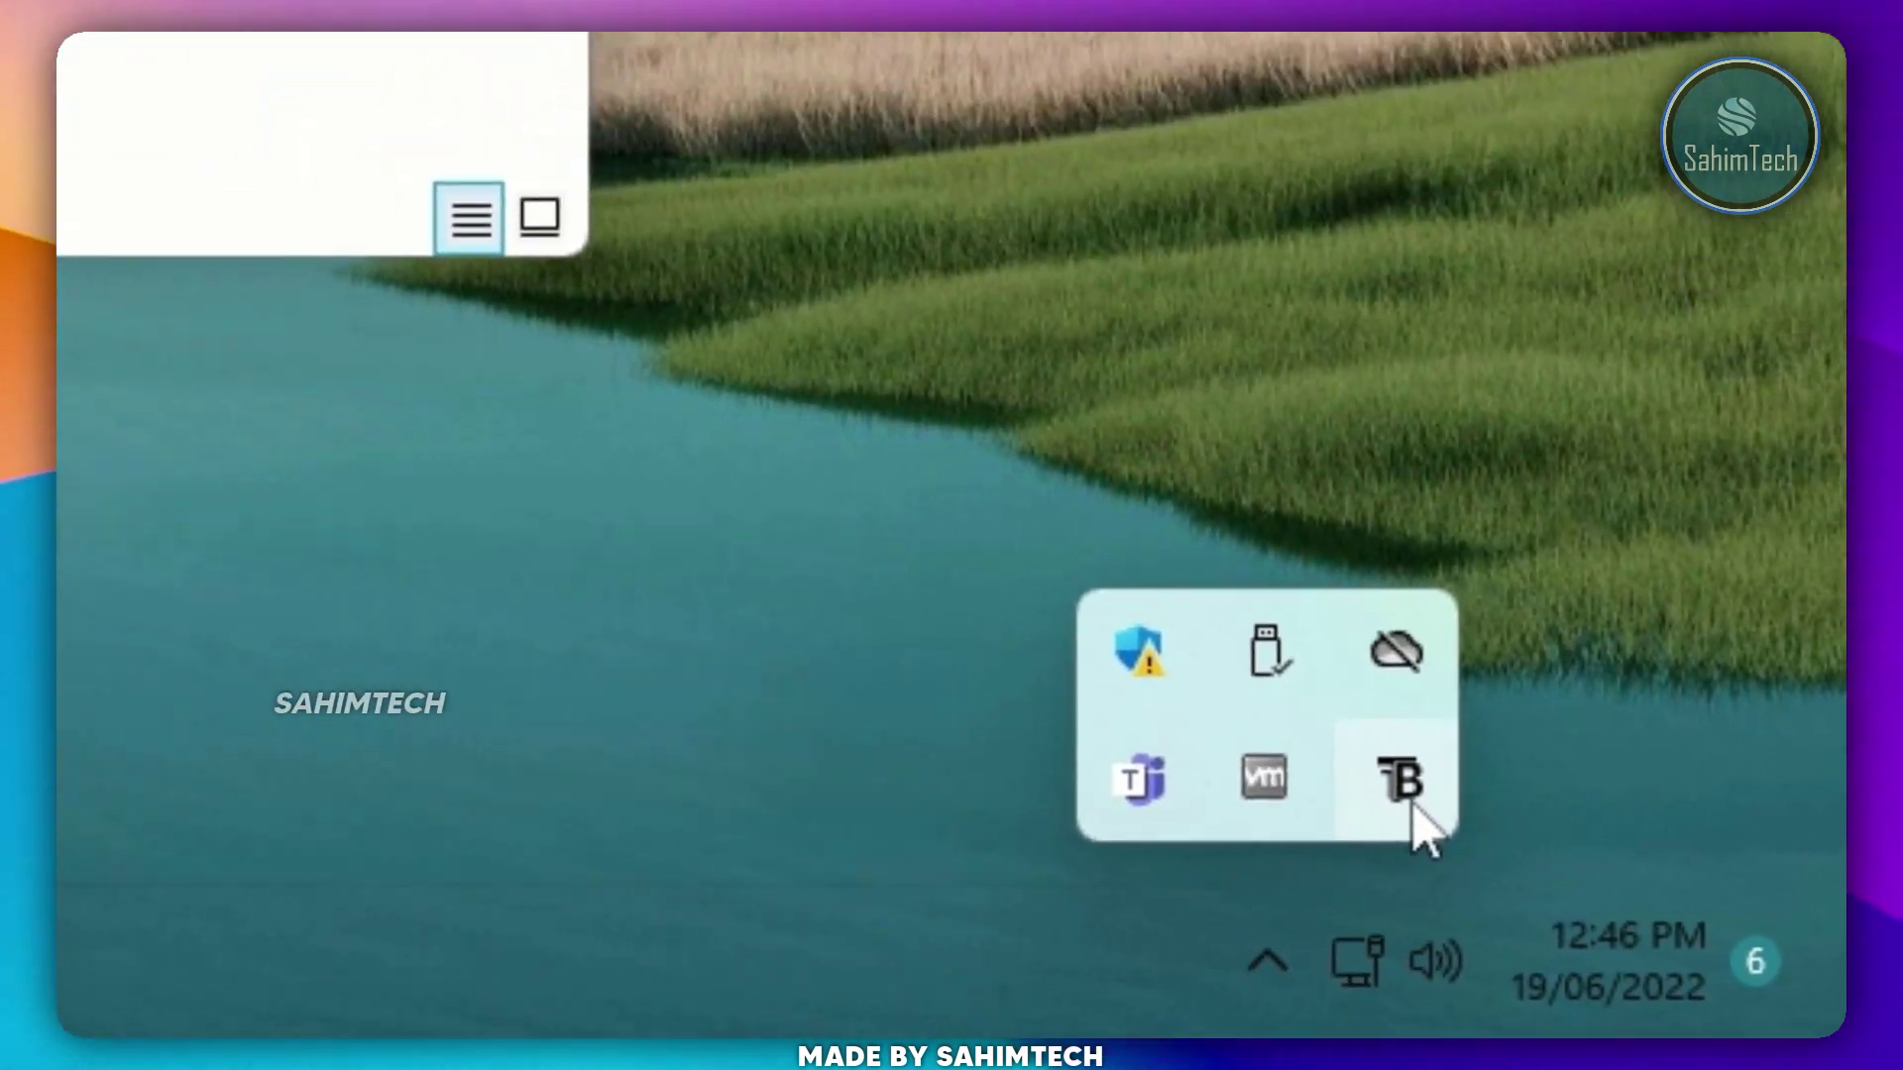
right_click(1168, 662)
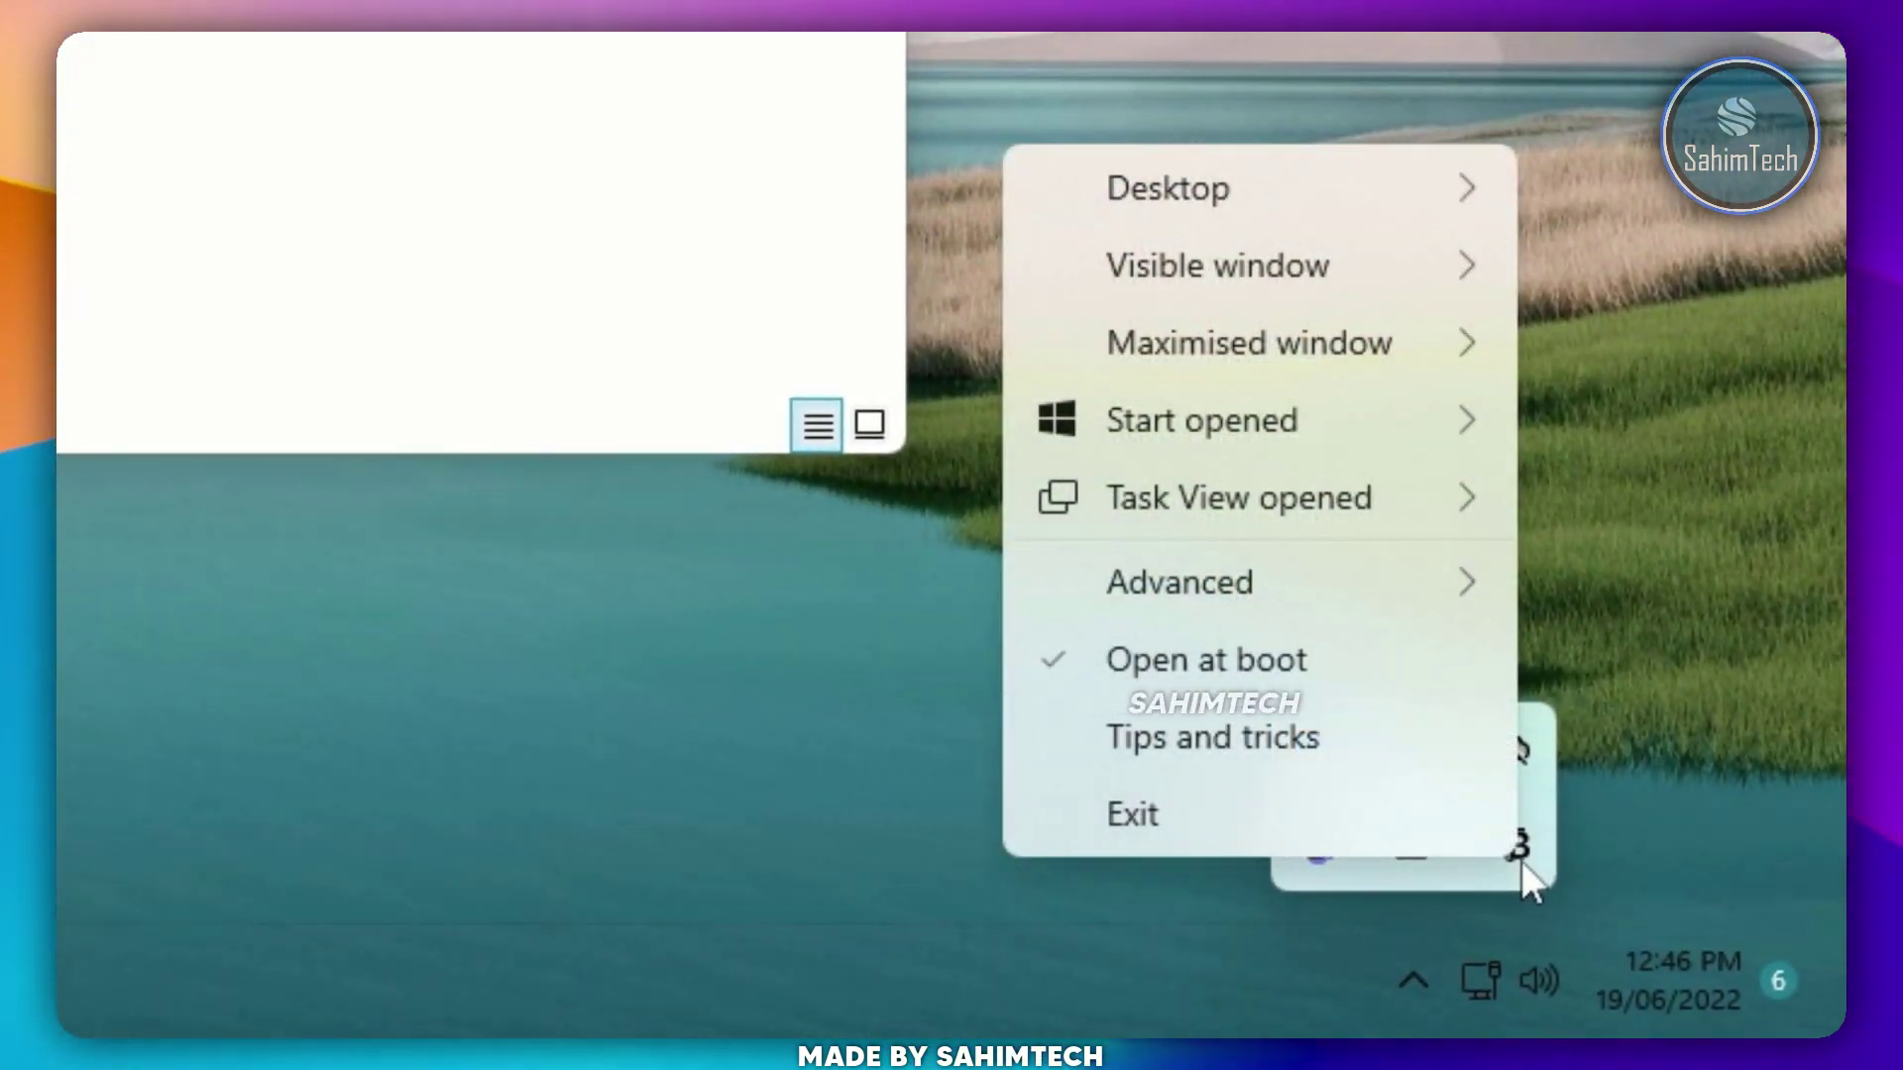
mouse_move(1201, 184)
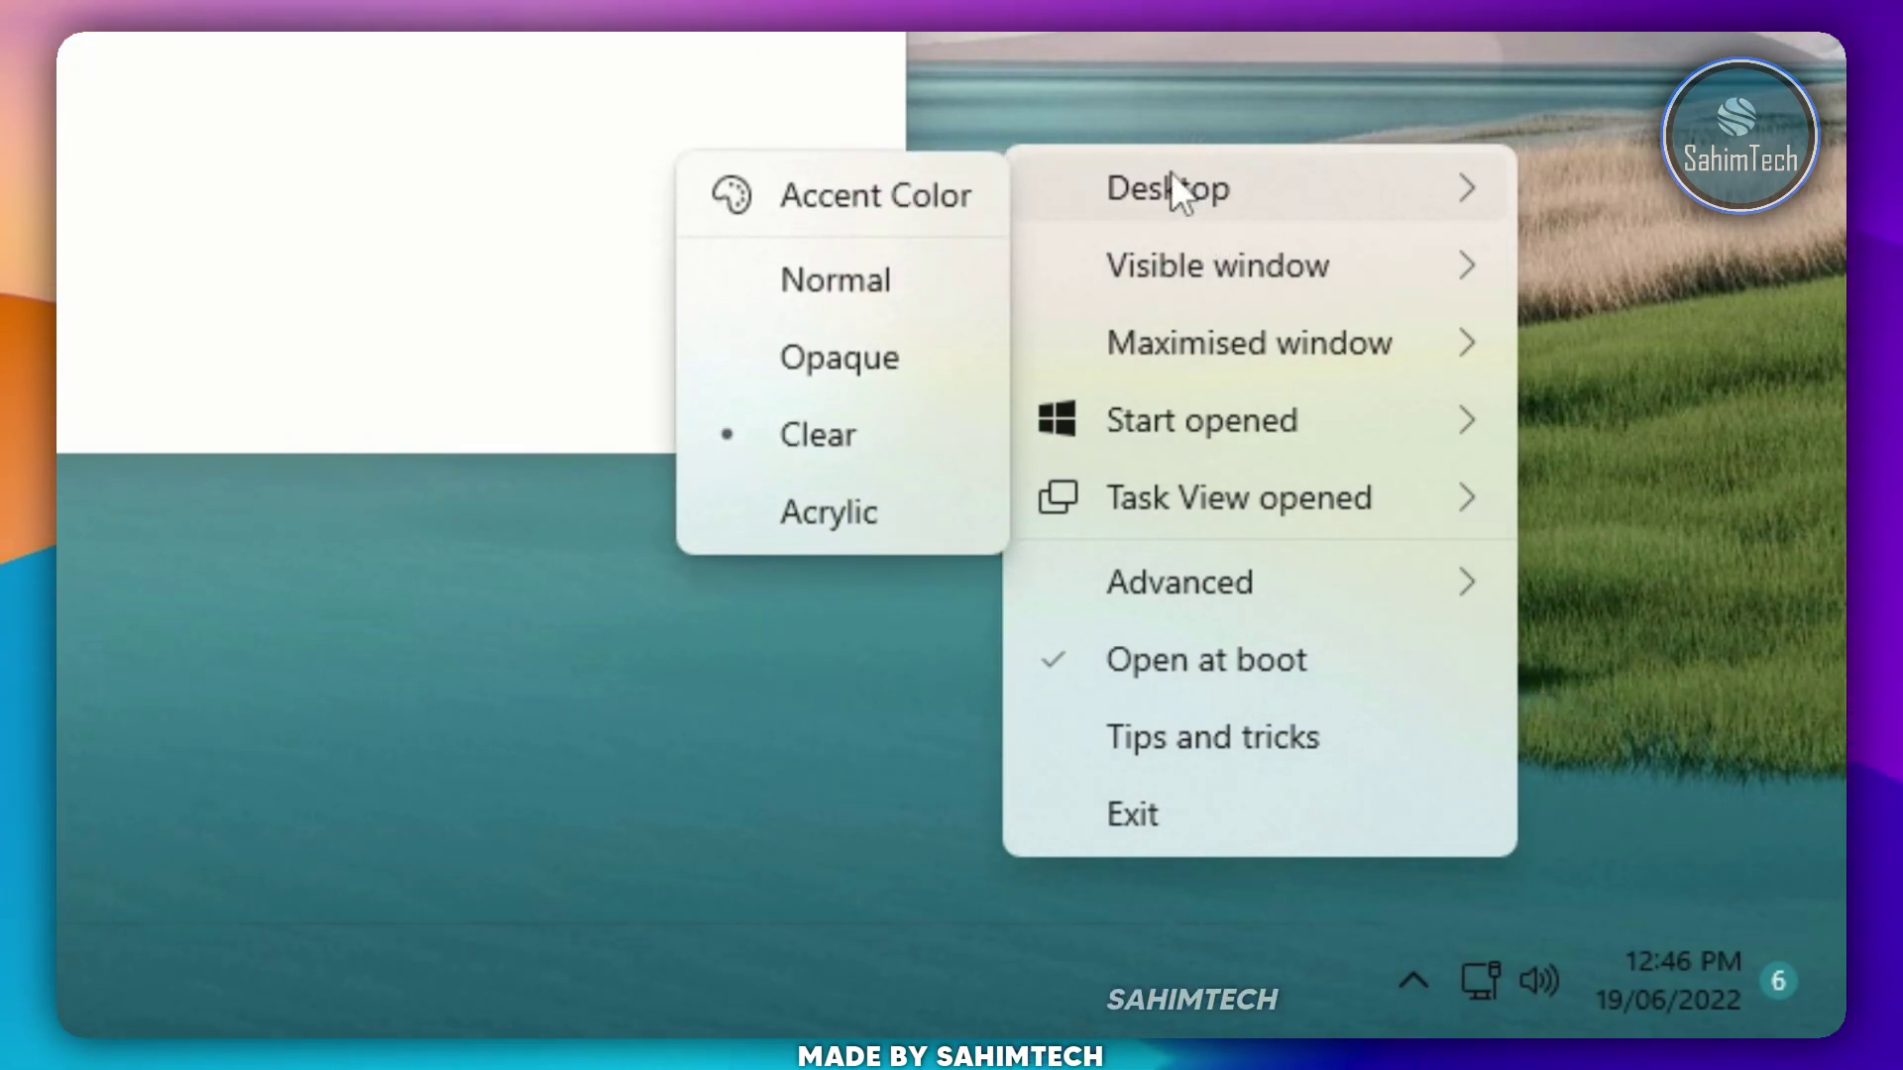
click(921, 357)
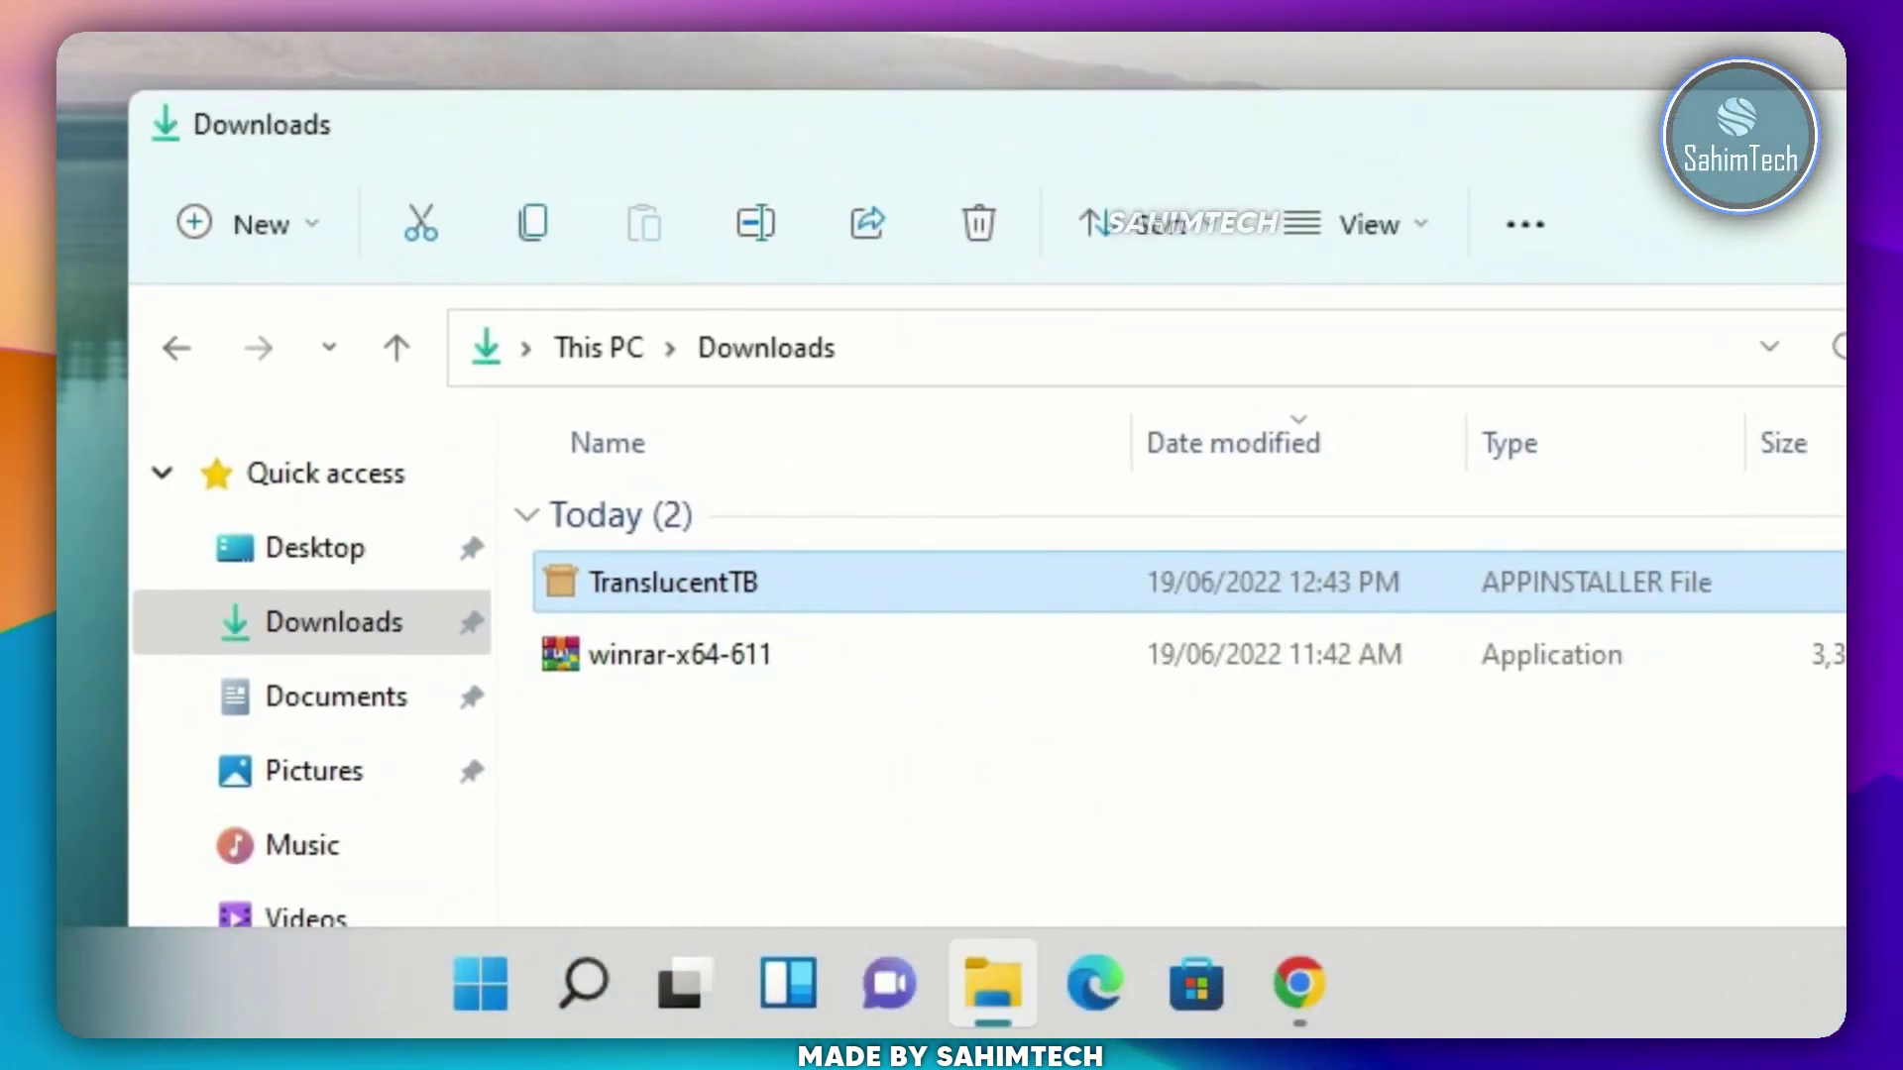
drag(1834, 139, 585, 206)
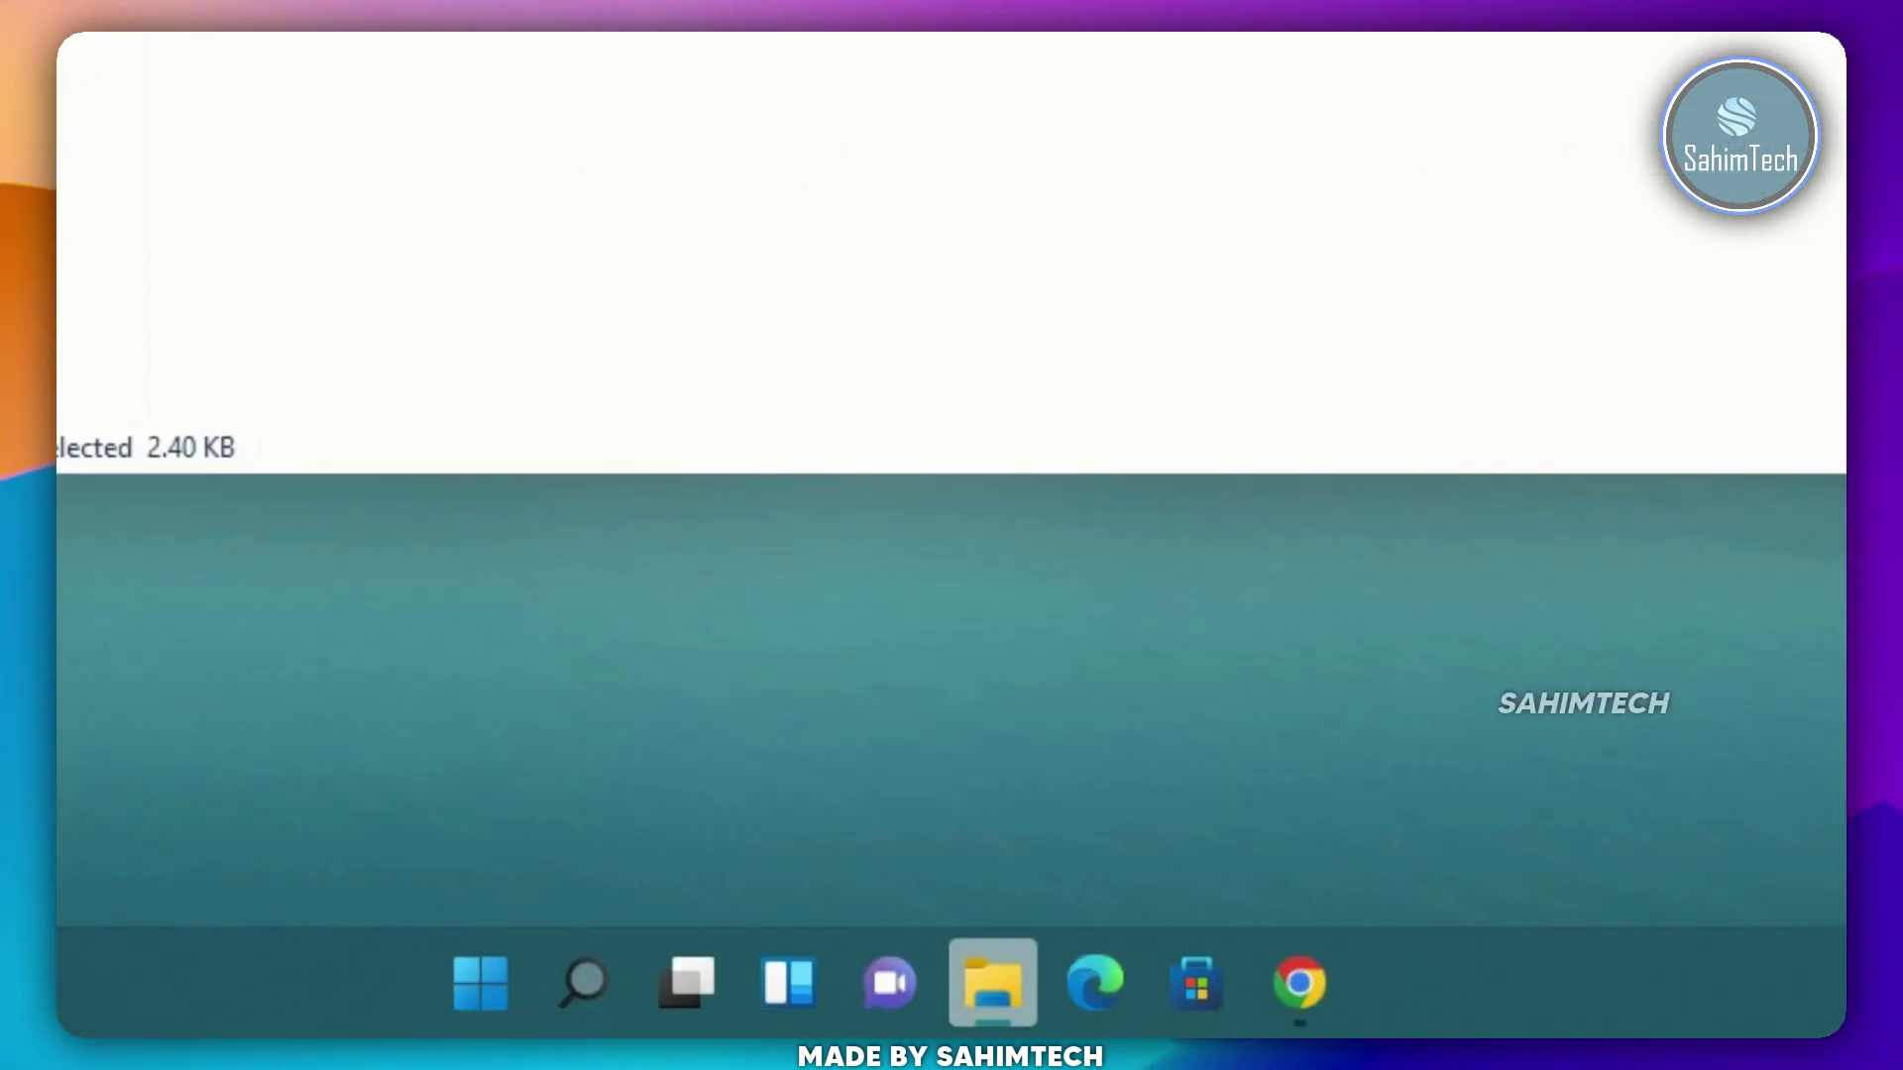
click(1766, 476)
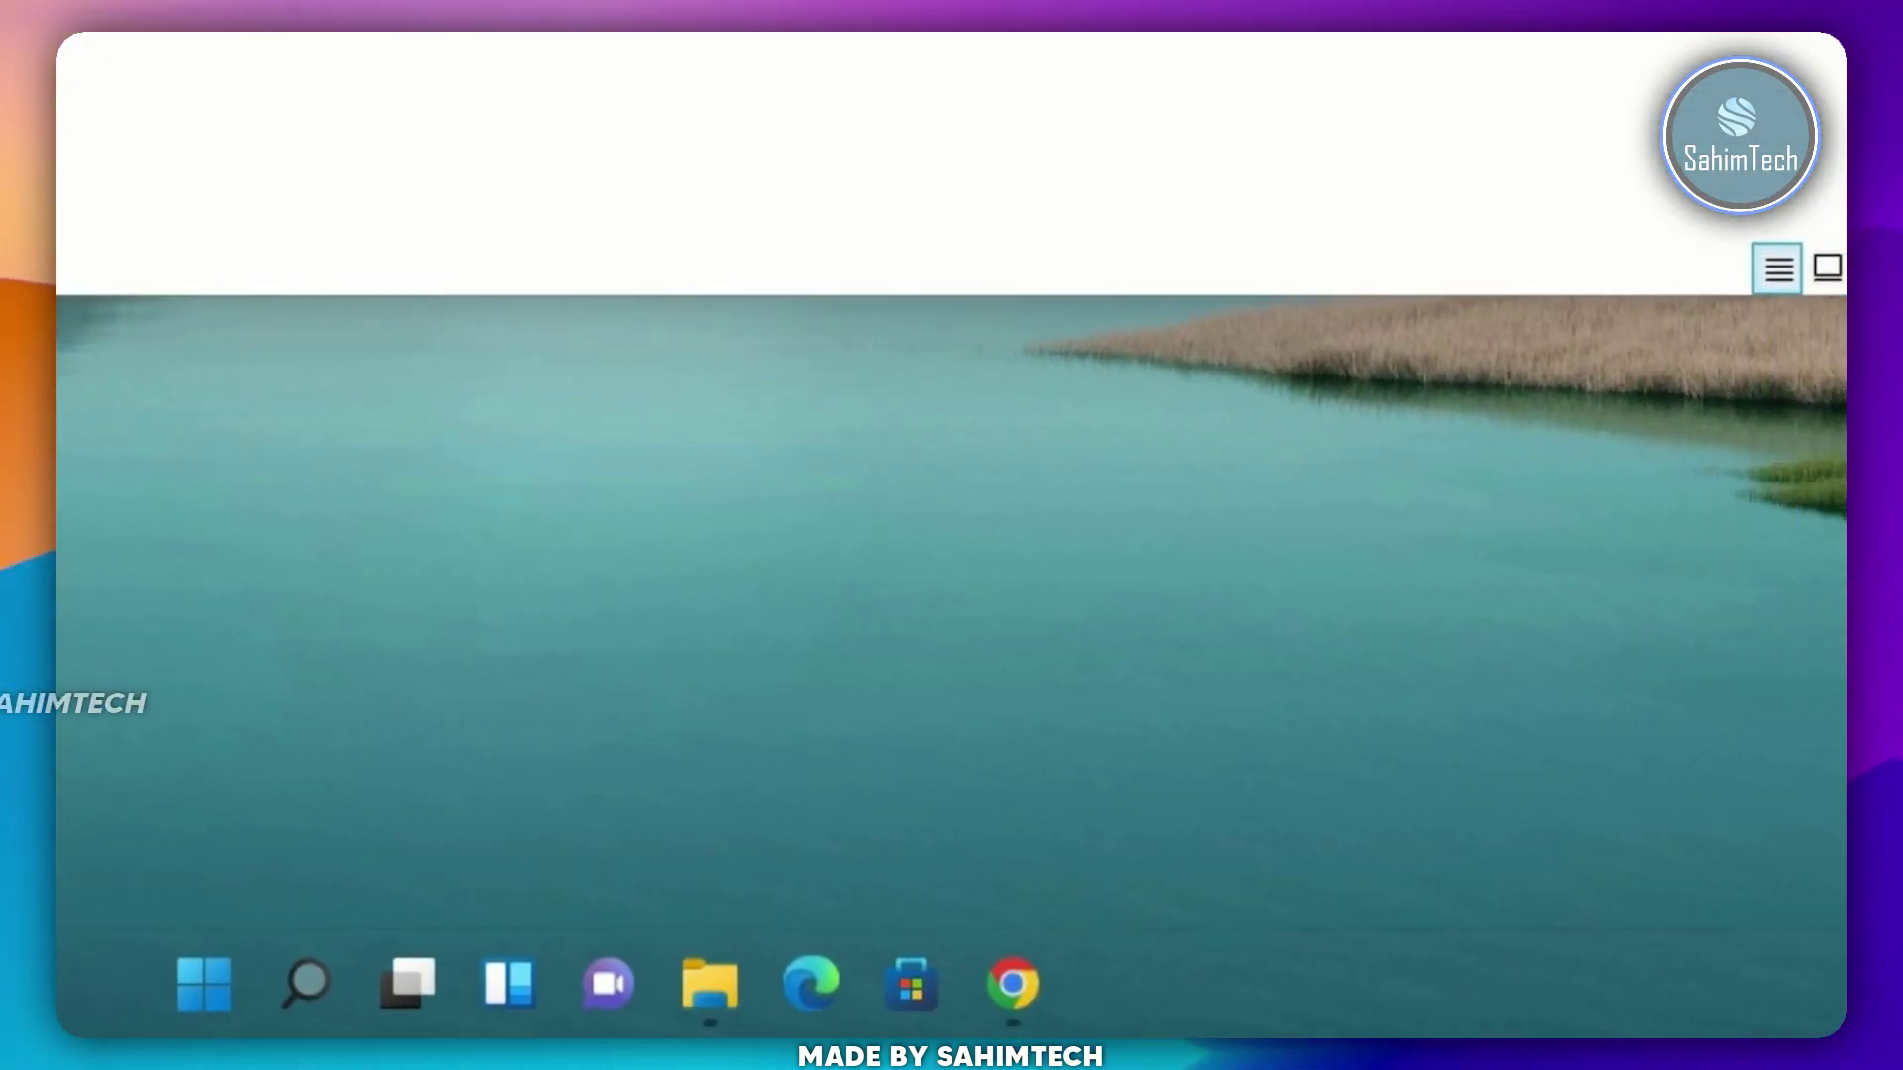
- Look at the Advanced options offered by TranslucentTB's system tray icon
right_click(1619, 866)
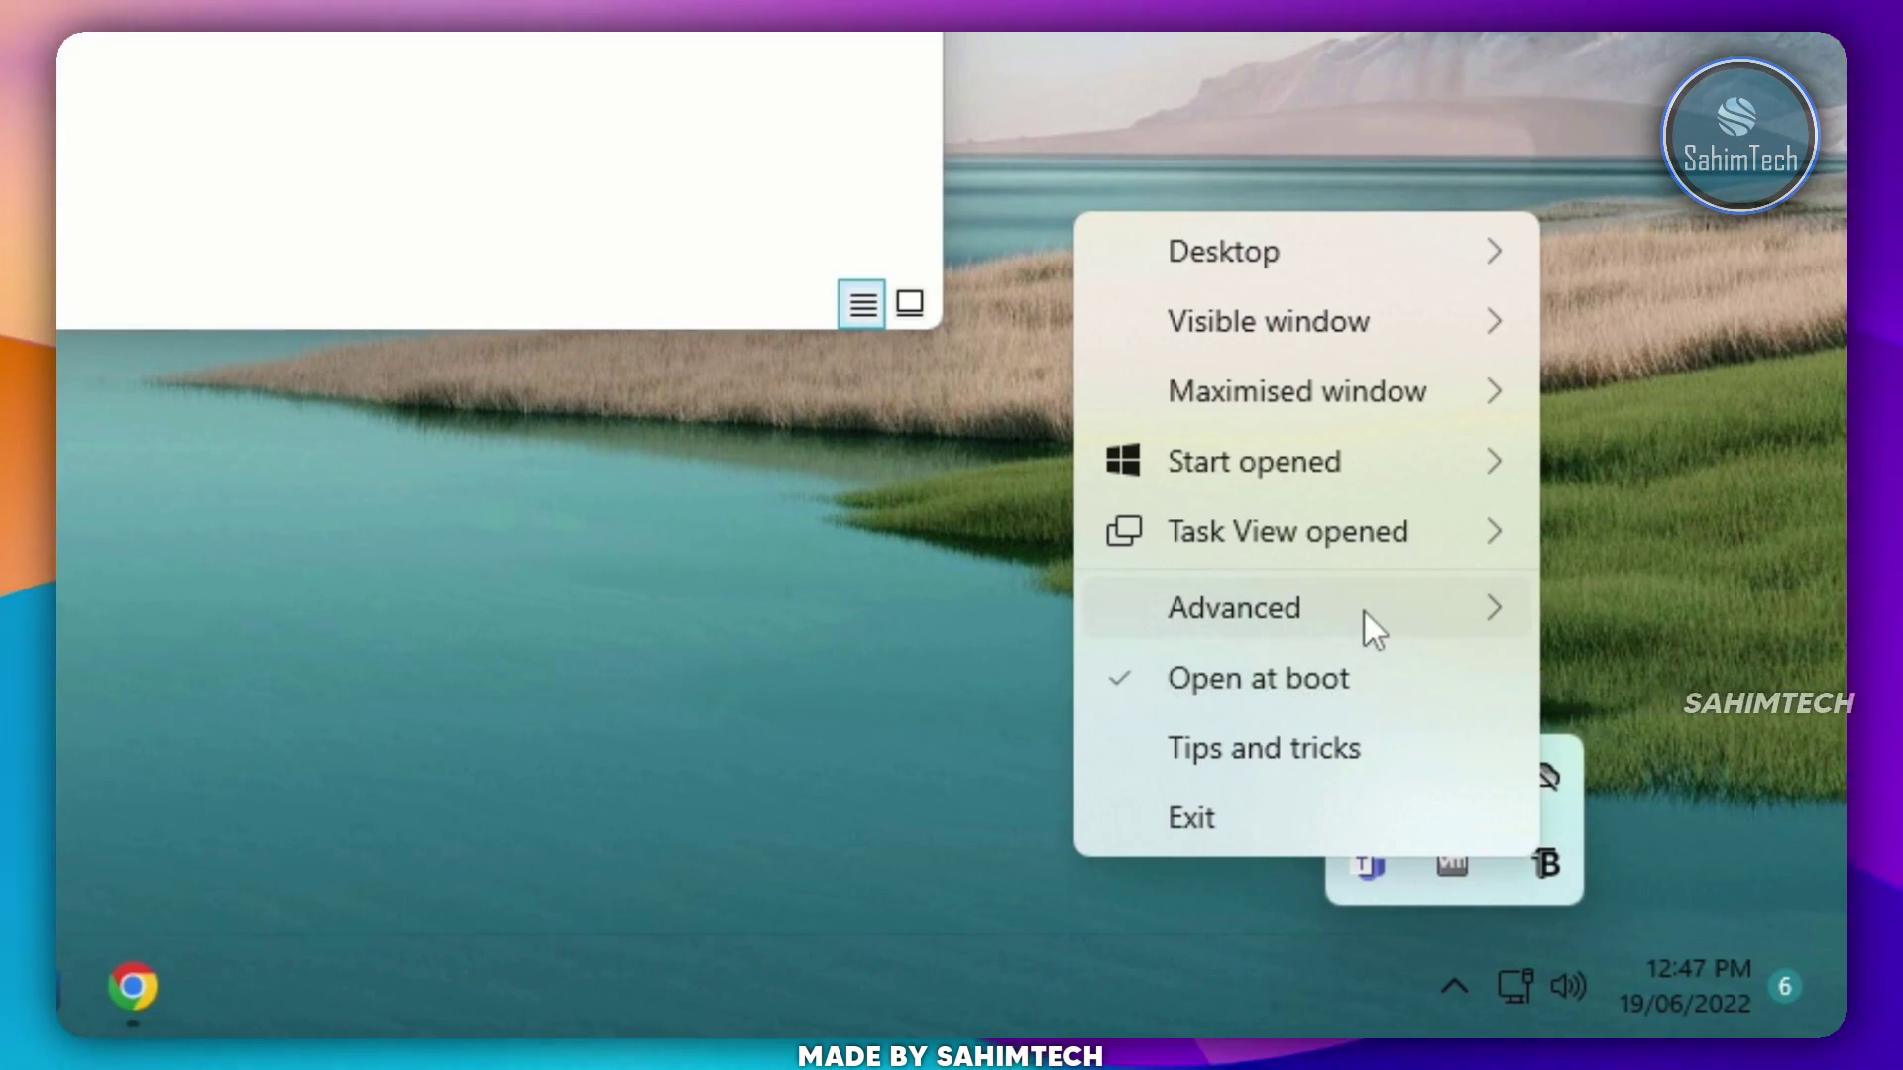
mouse_move(1365, 610)
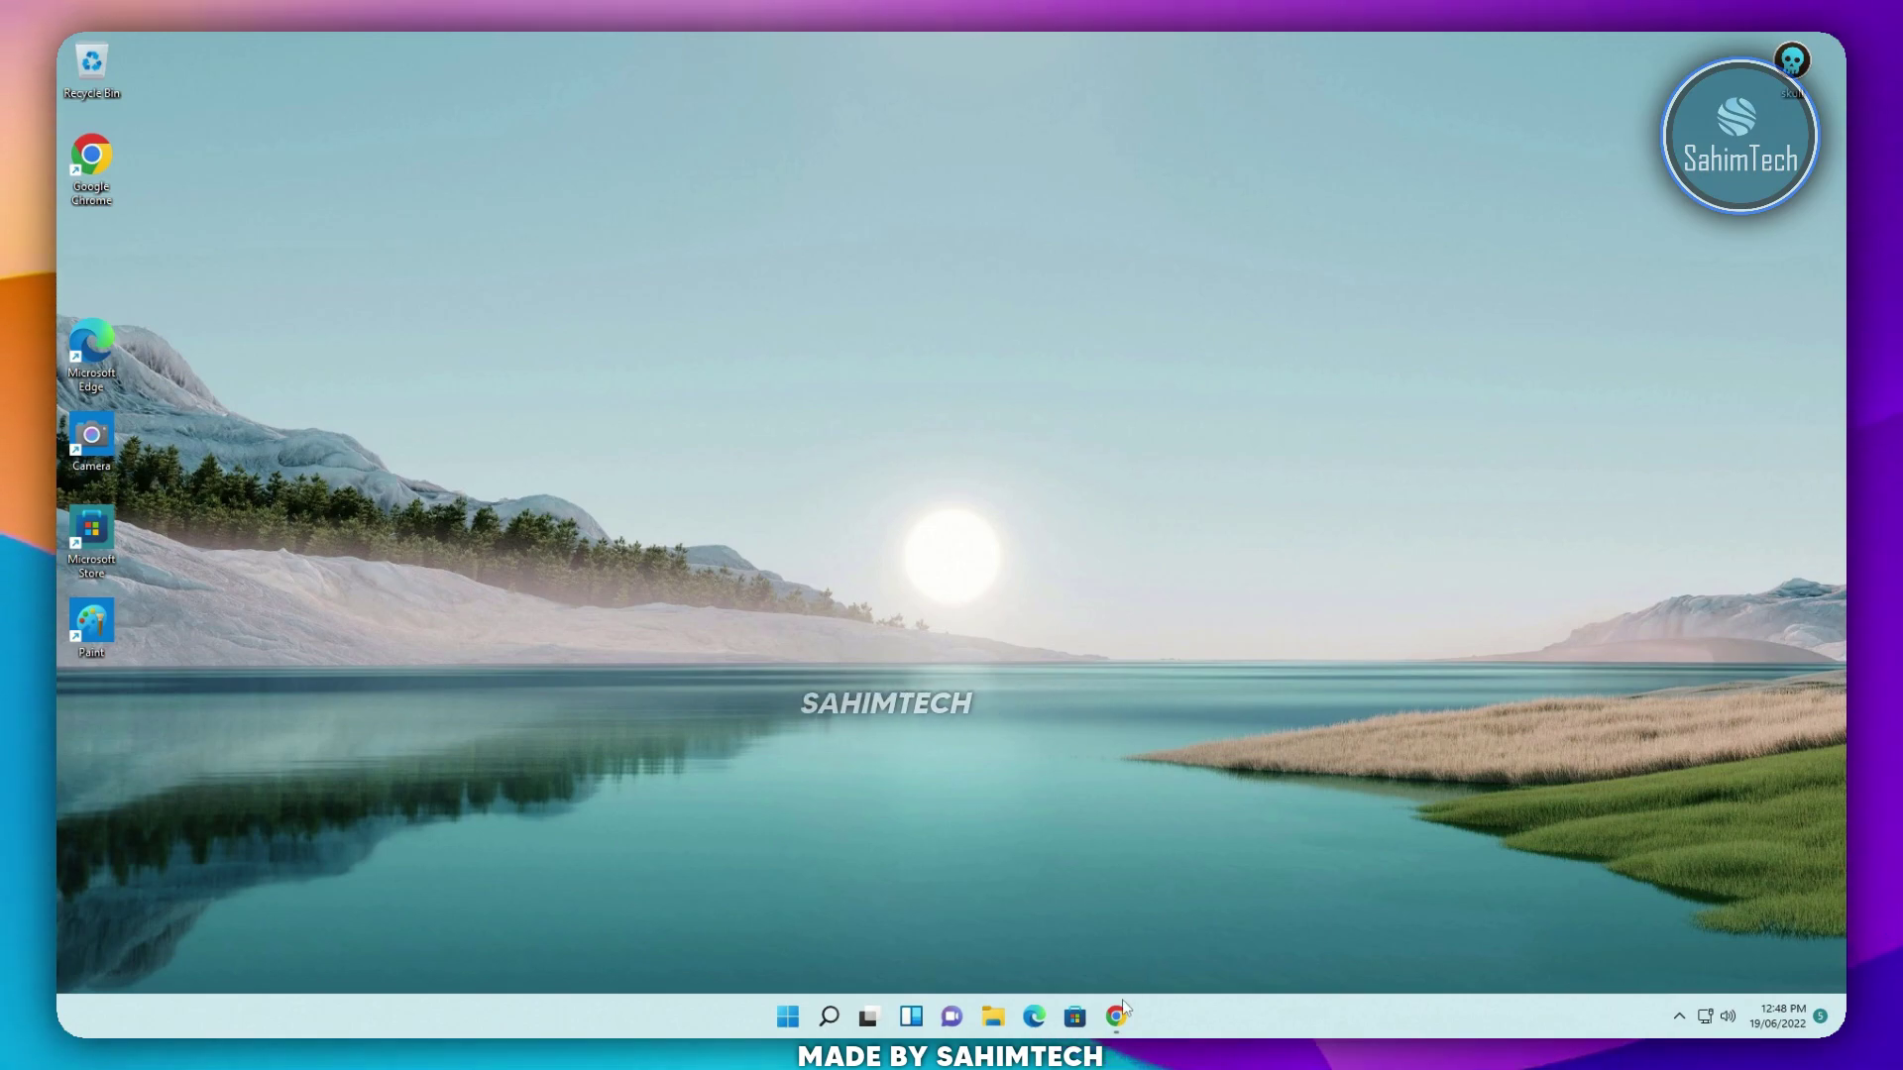
- Switch to Chrome and download TaskbarGroups.zip from the assets of the taskbar-groups v0.2.0.0 release on GitHub
click(1117, 1015)
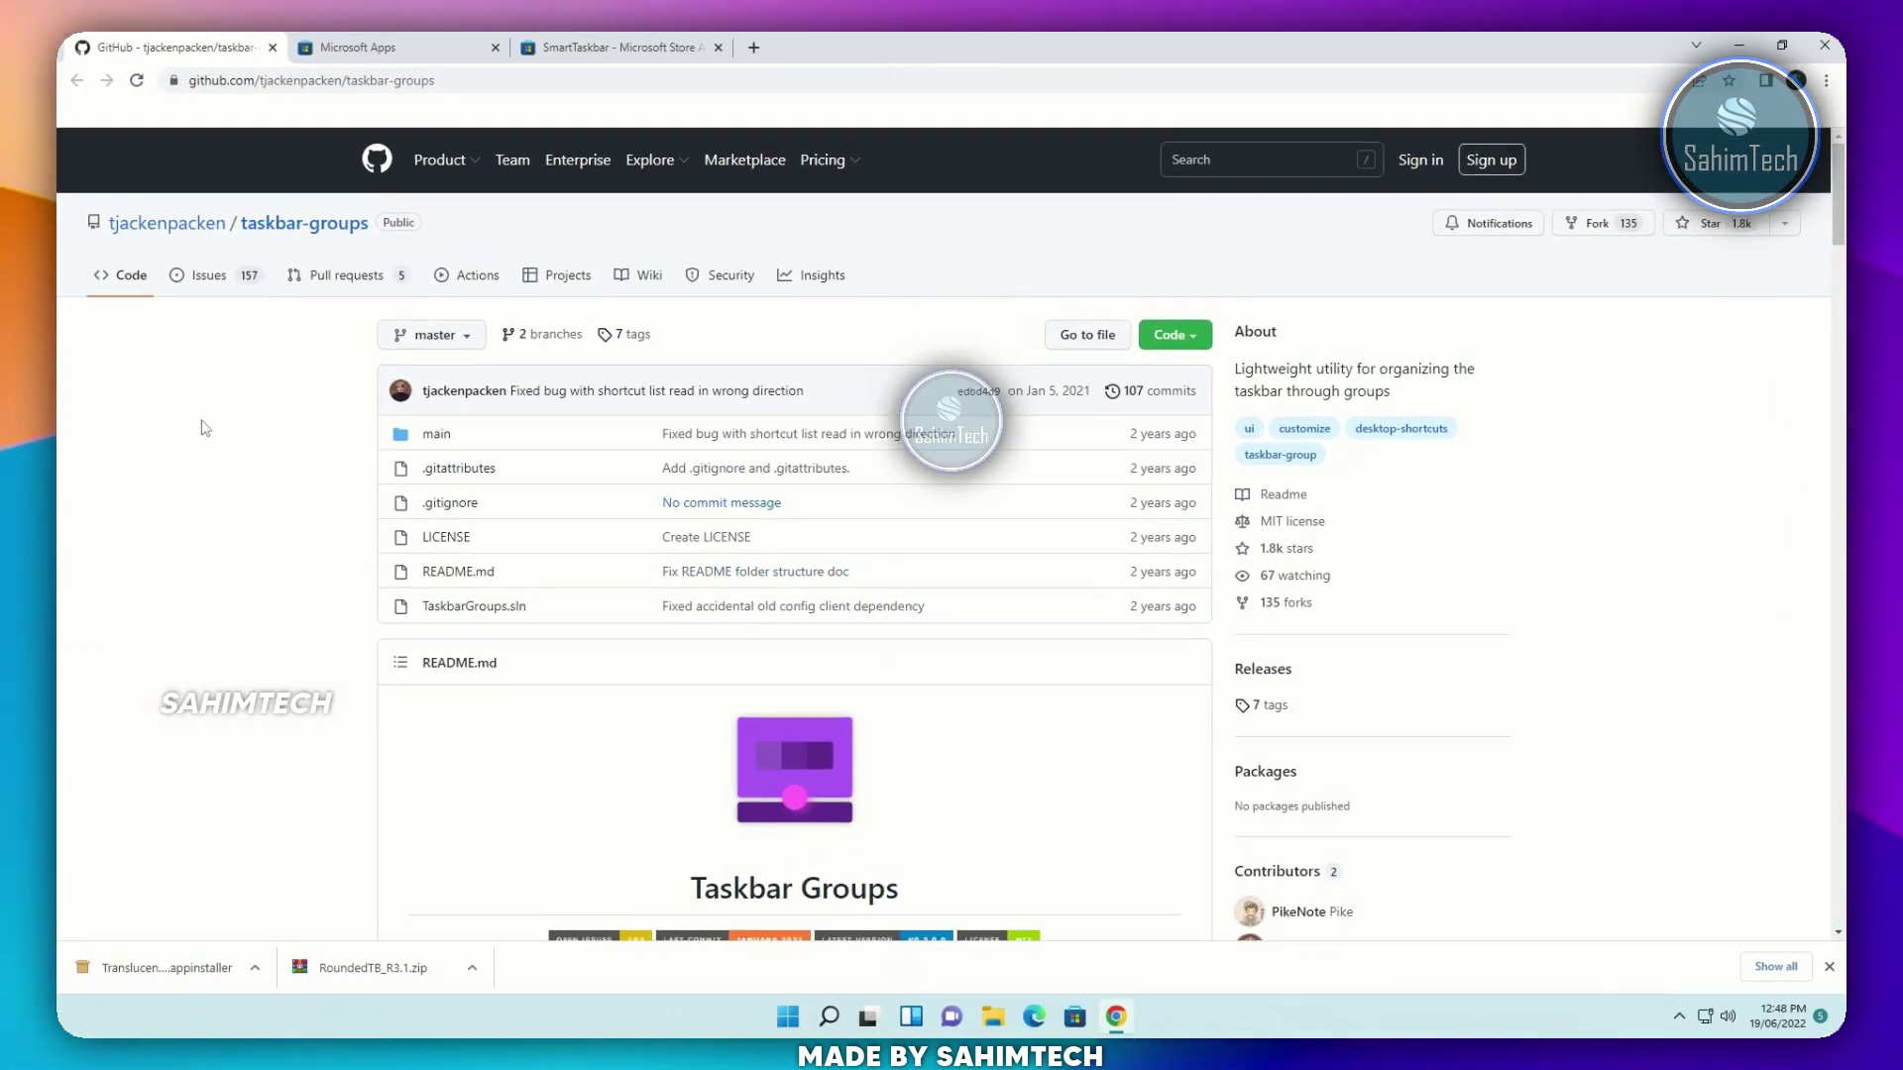
scroll(400, 941, down, 4)
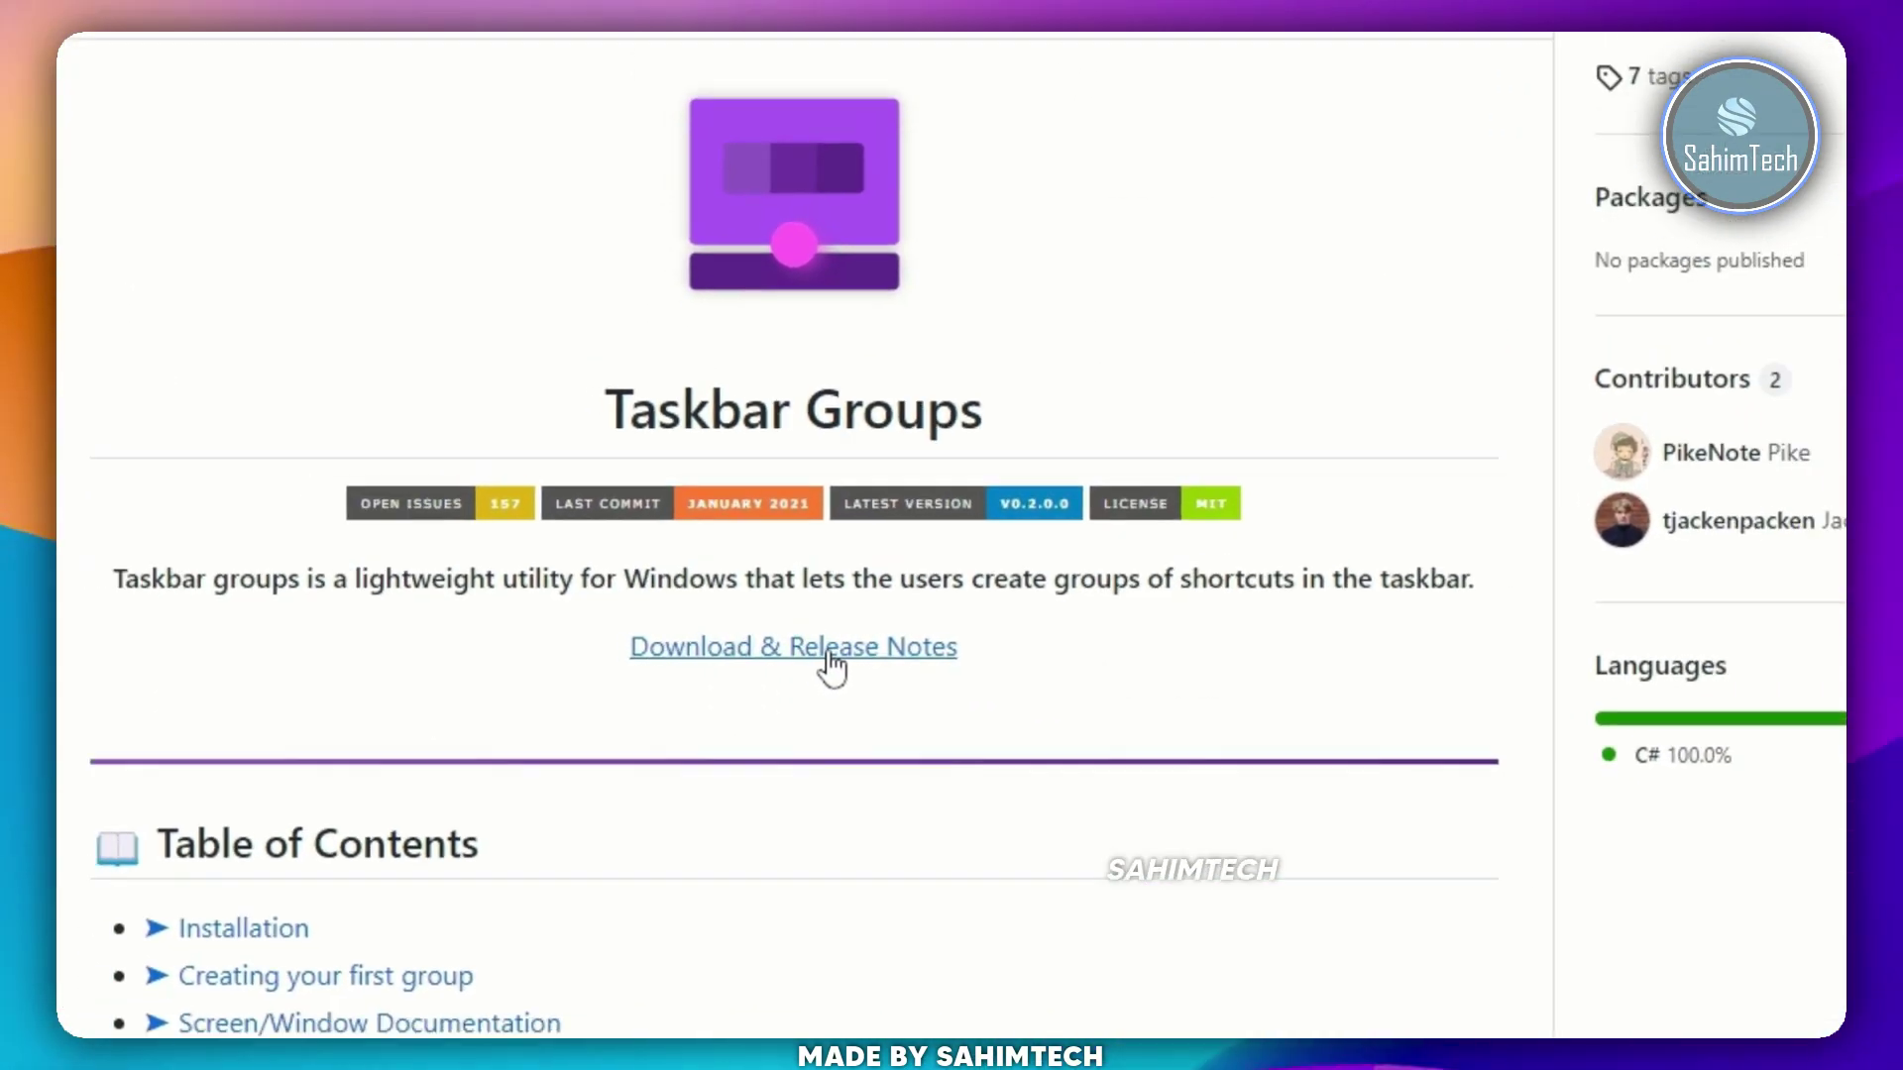
click(835, 671)
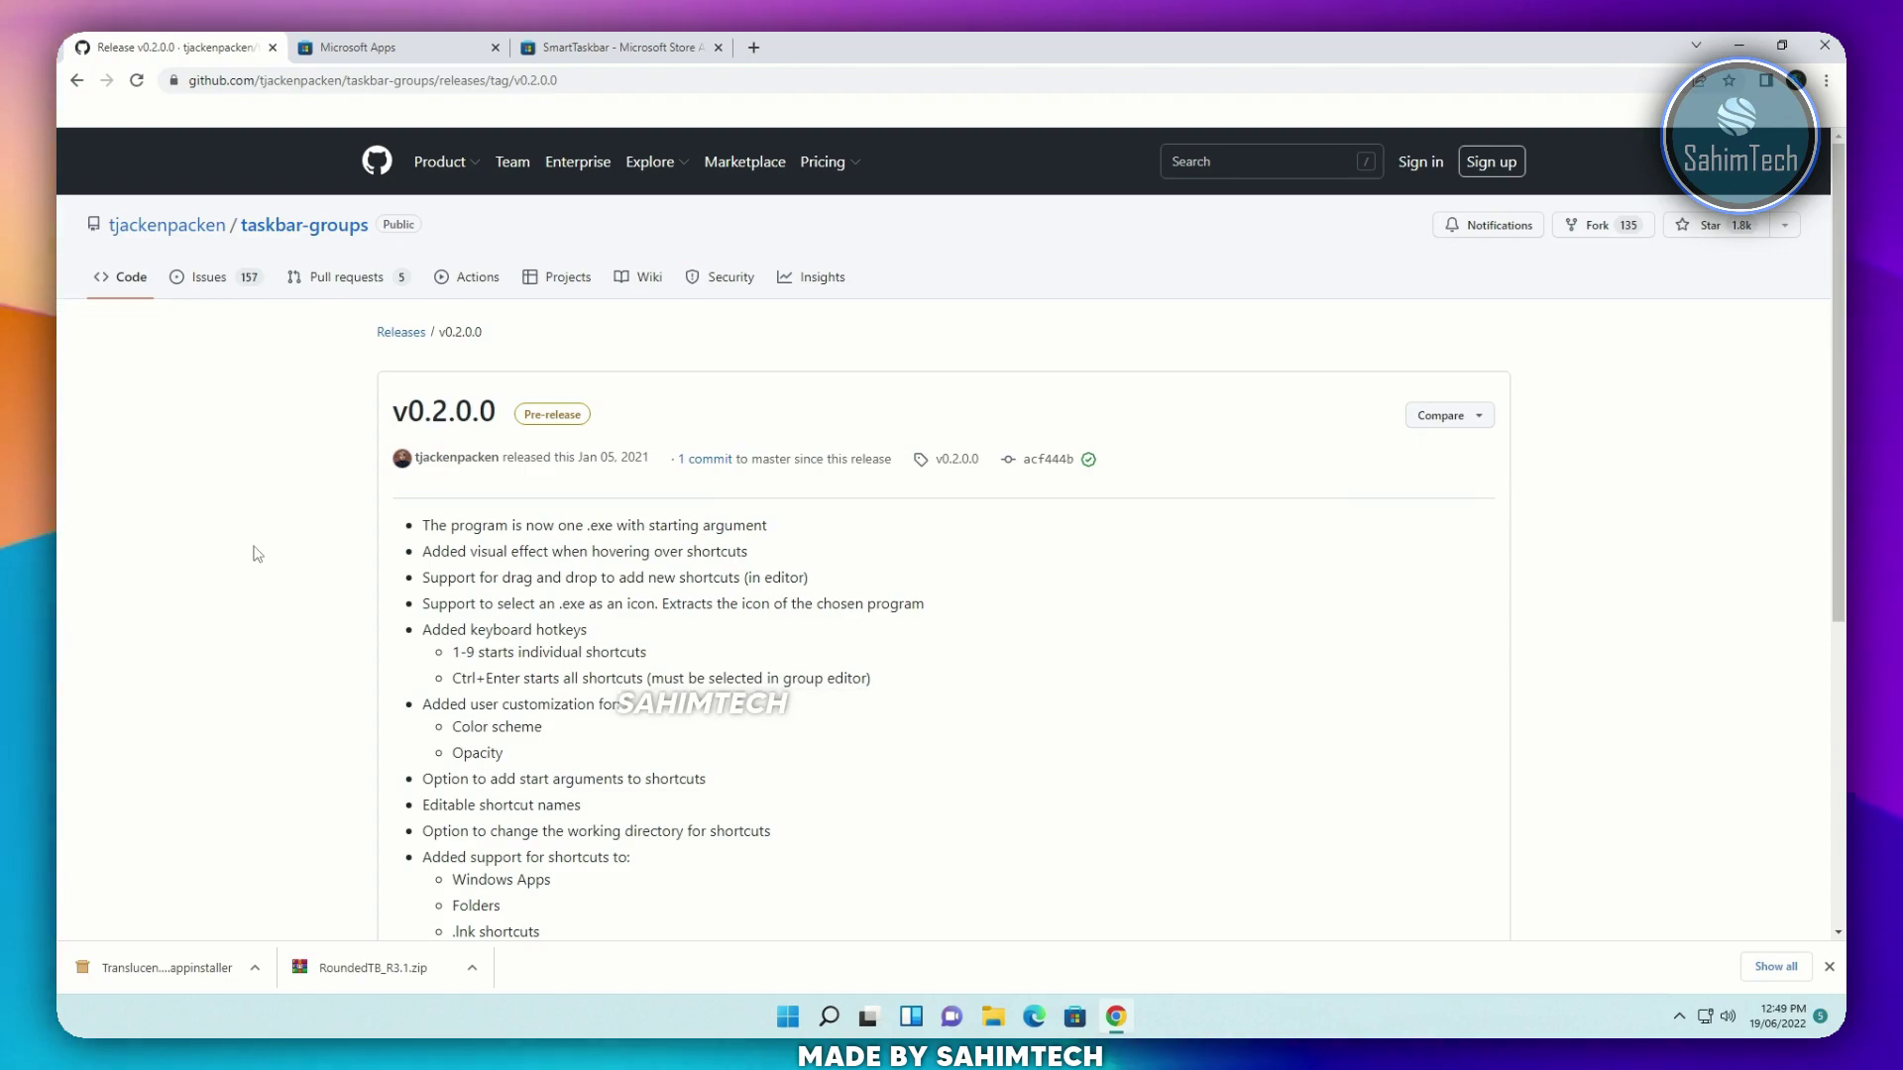
scroll(258, 554, down, 5)
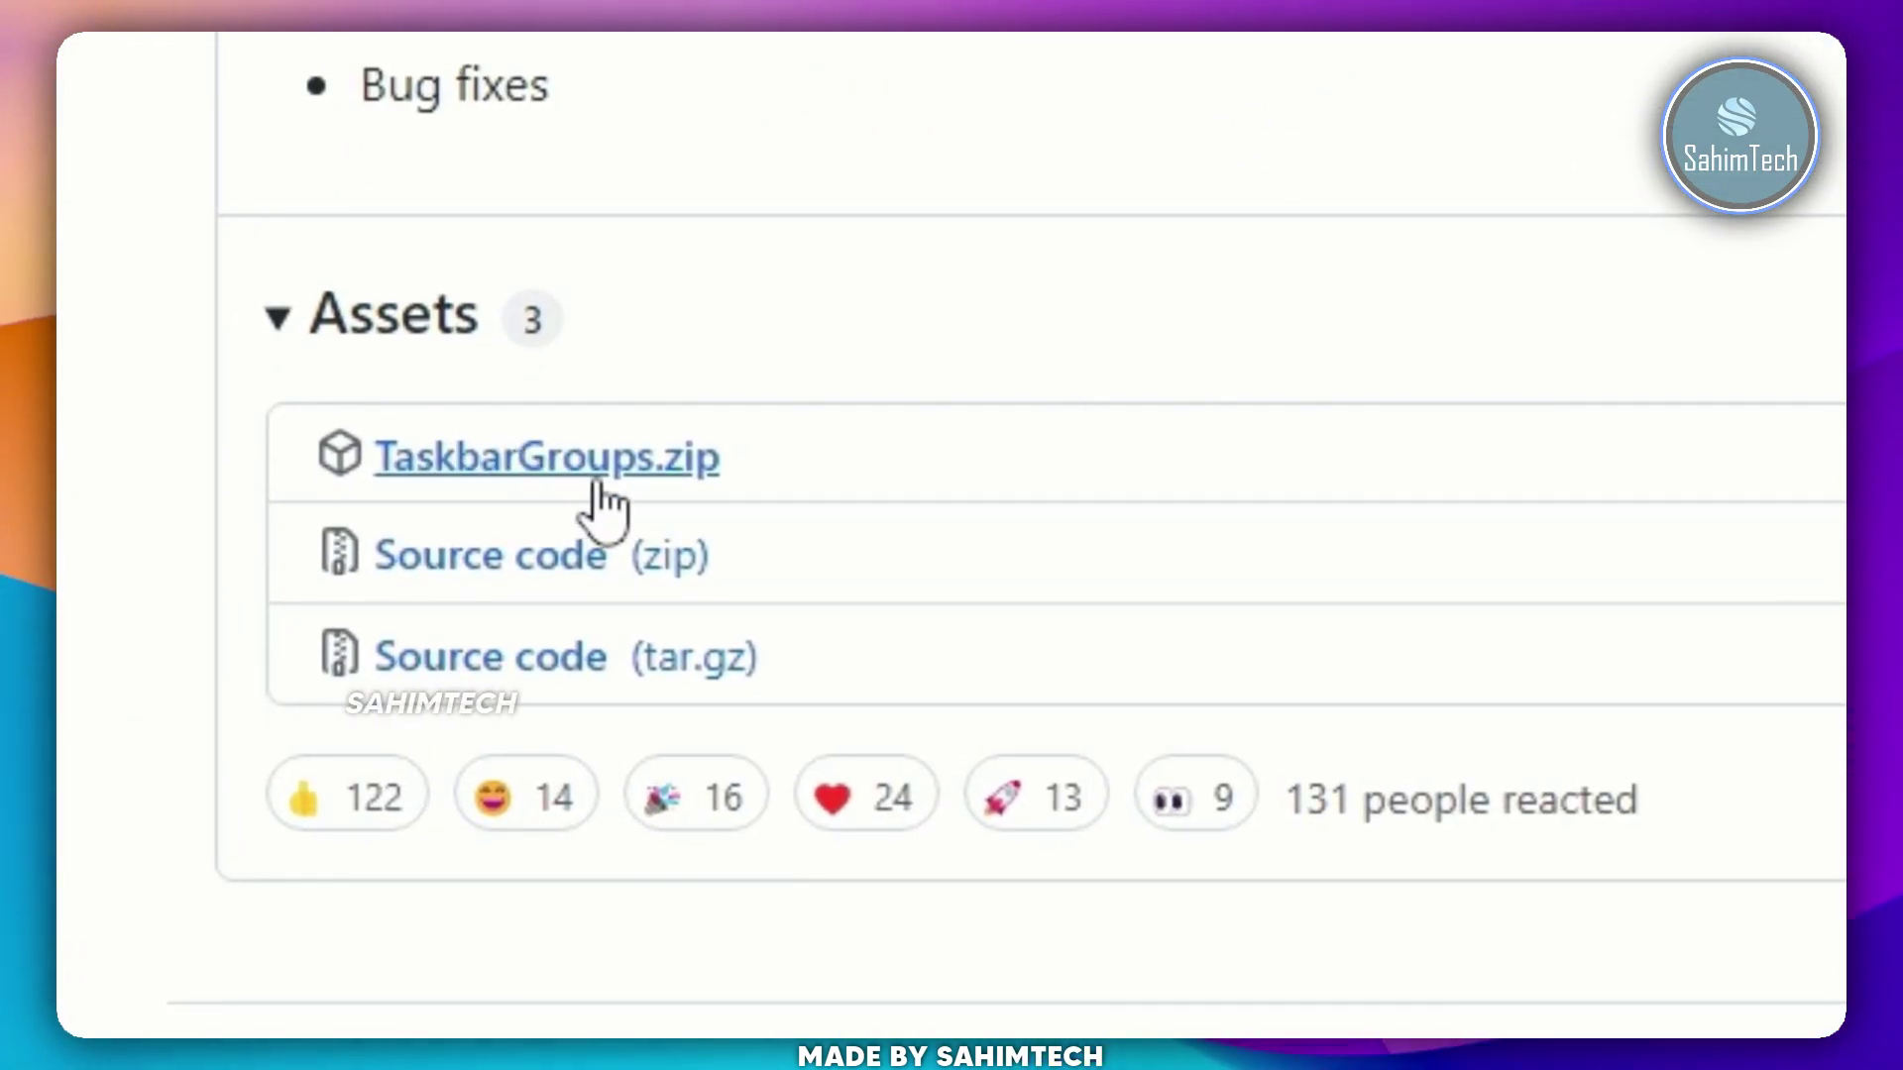
click(596, 482)
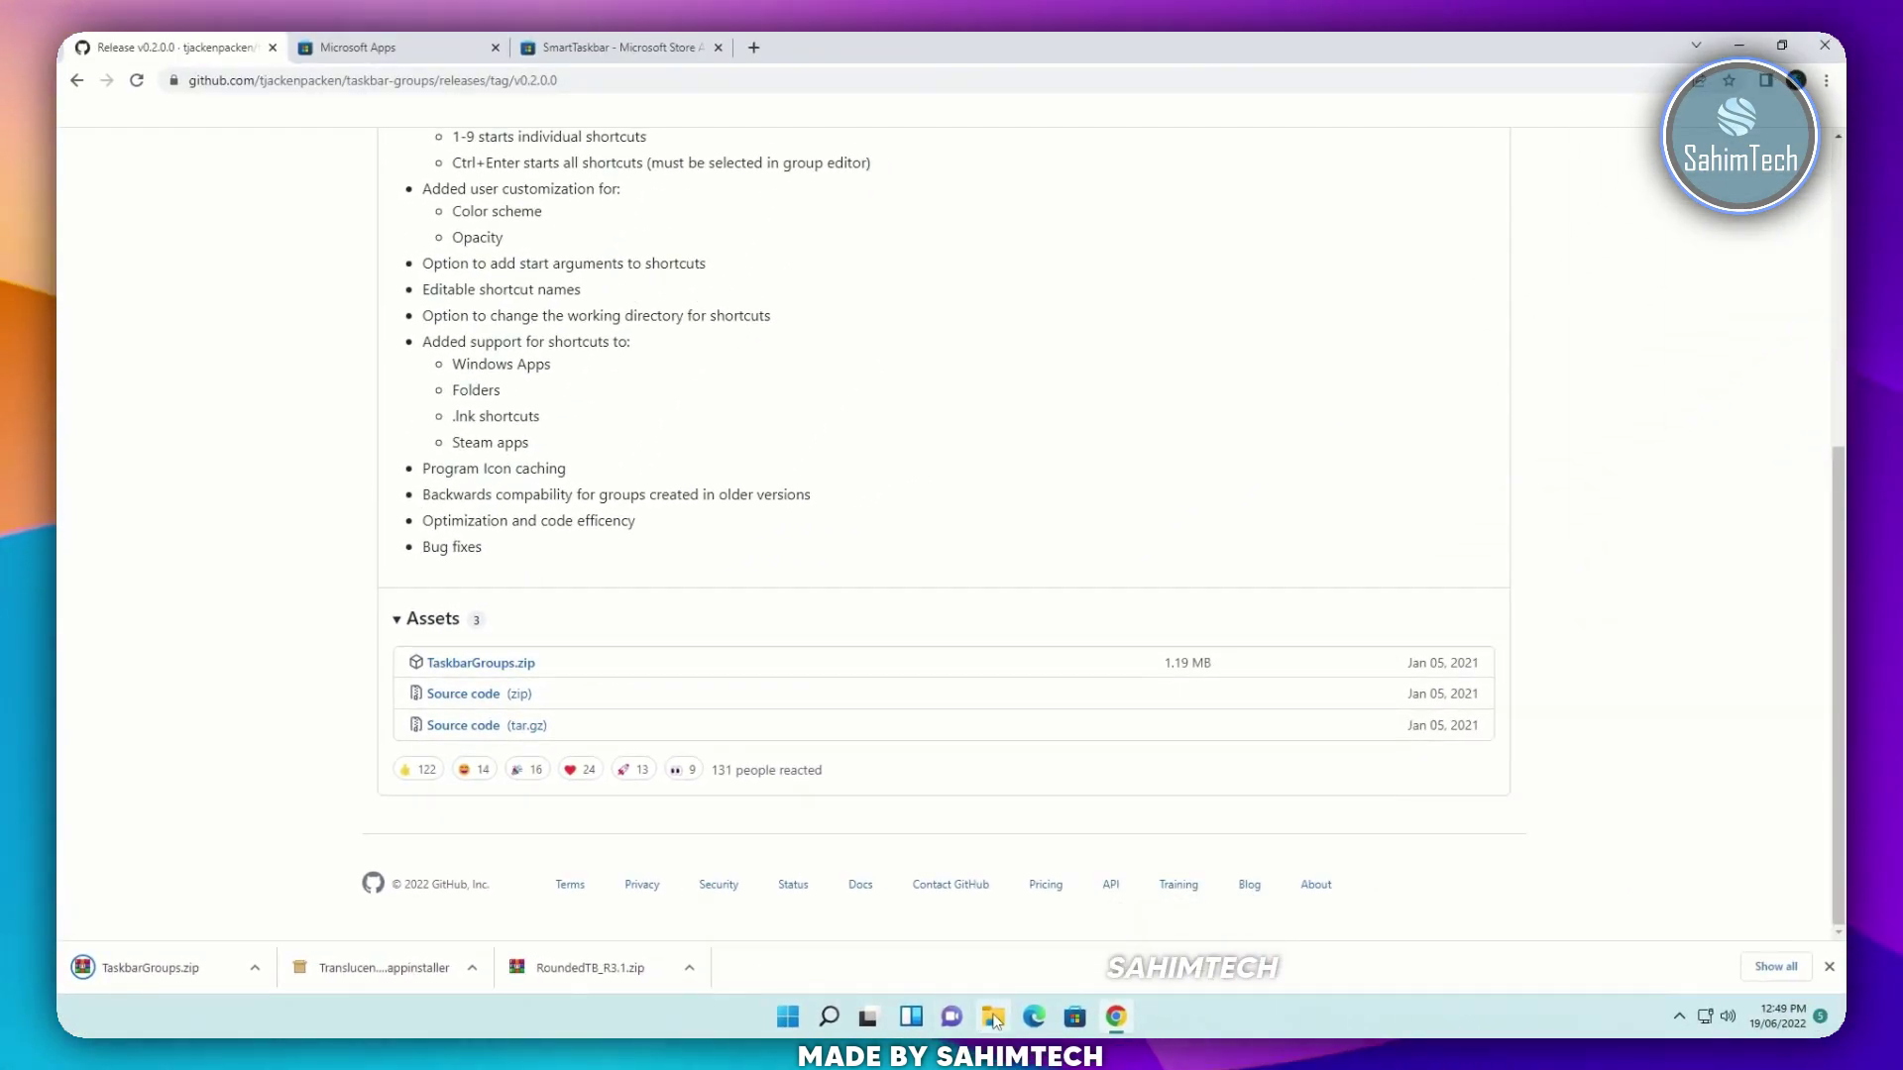
- Extract the downloaded TaskbarGroups archive into its own TaskbarGroups folder inside Downloads using WinRAR
click(994, 1018)
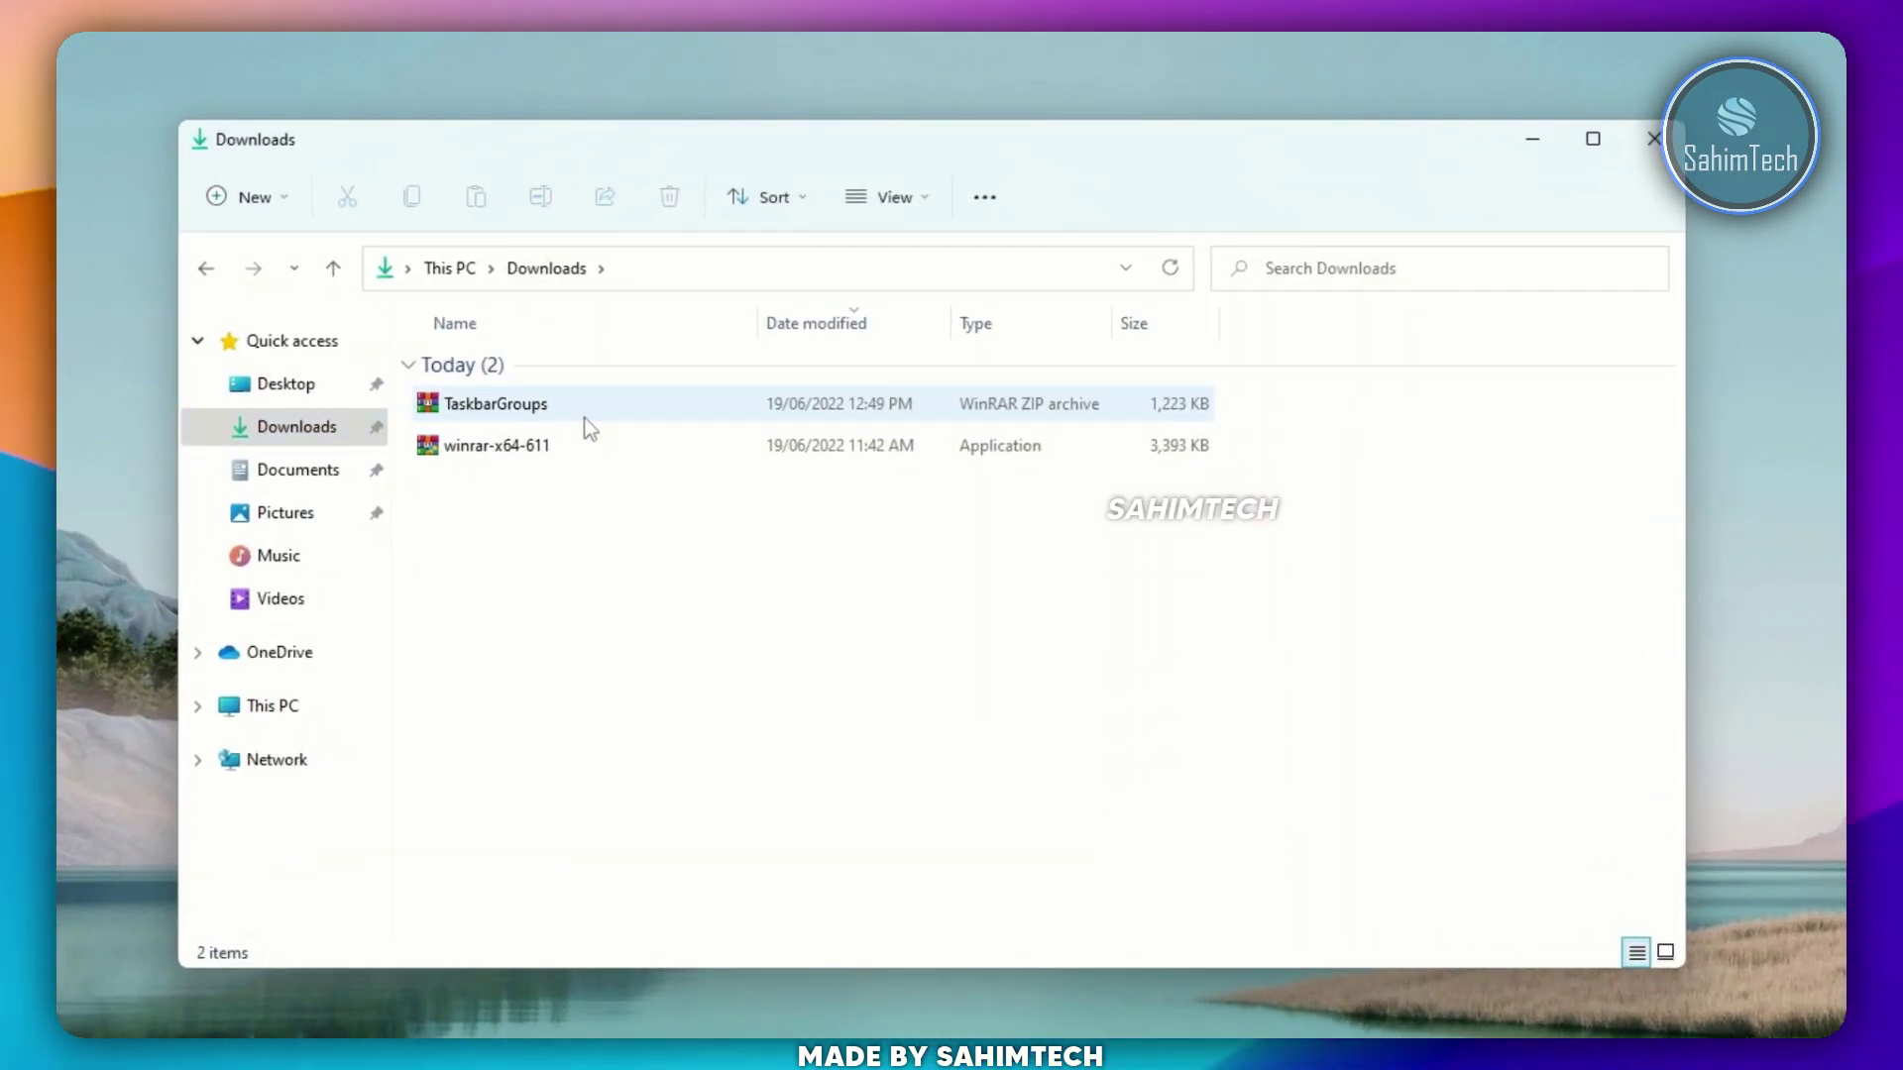
right_click(584, 416)
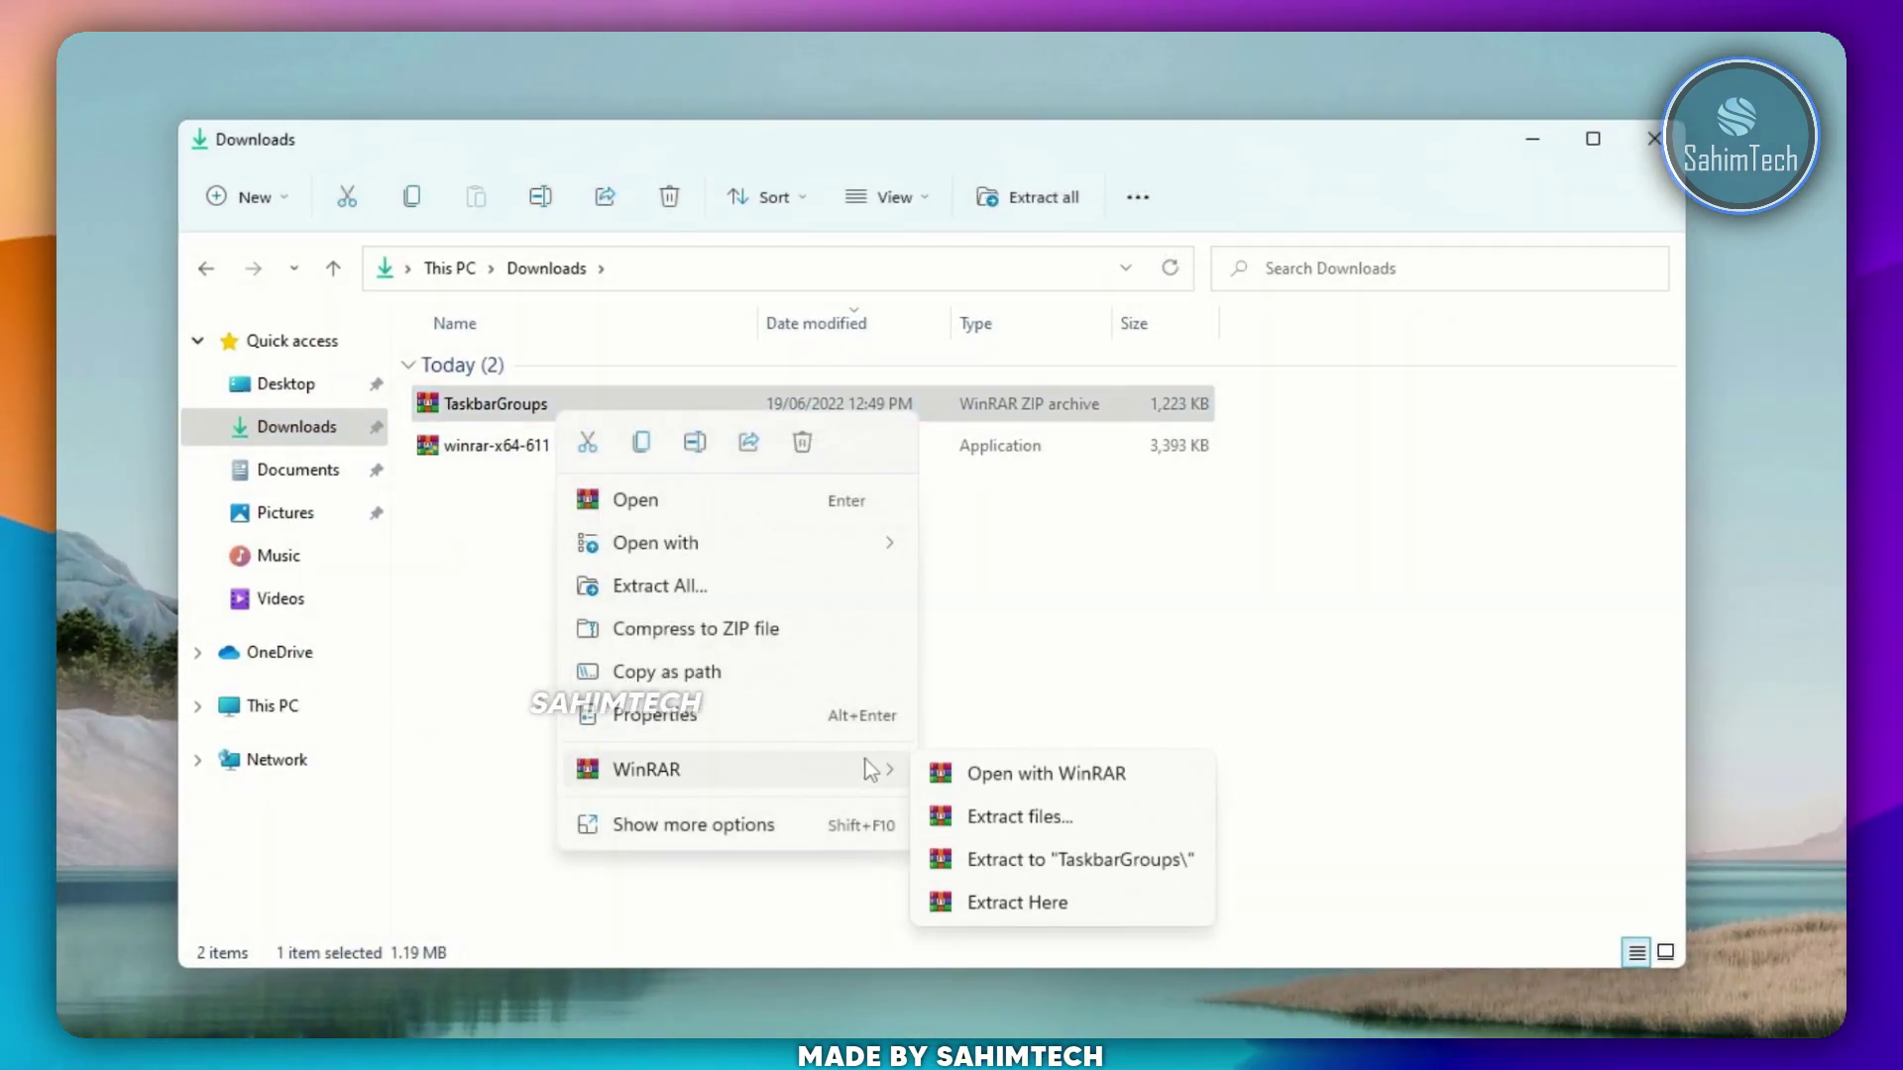
click(1124, 864)
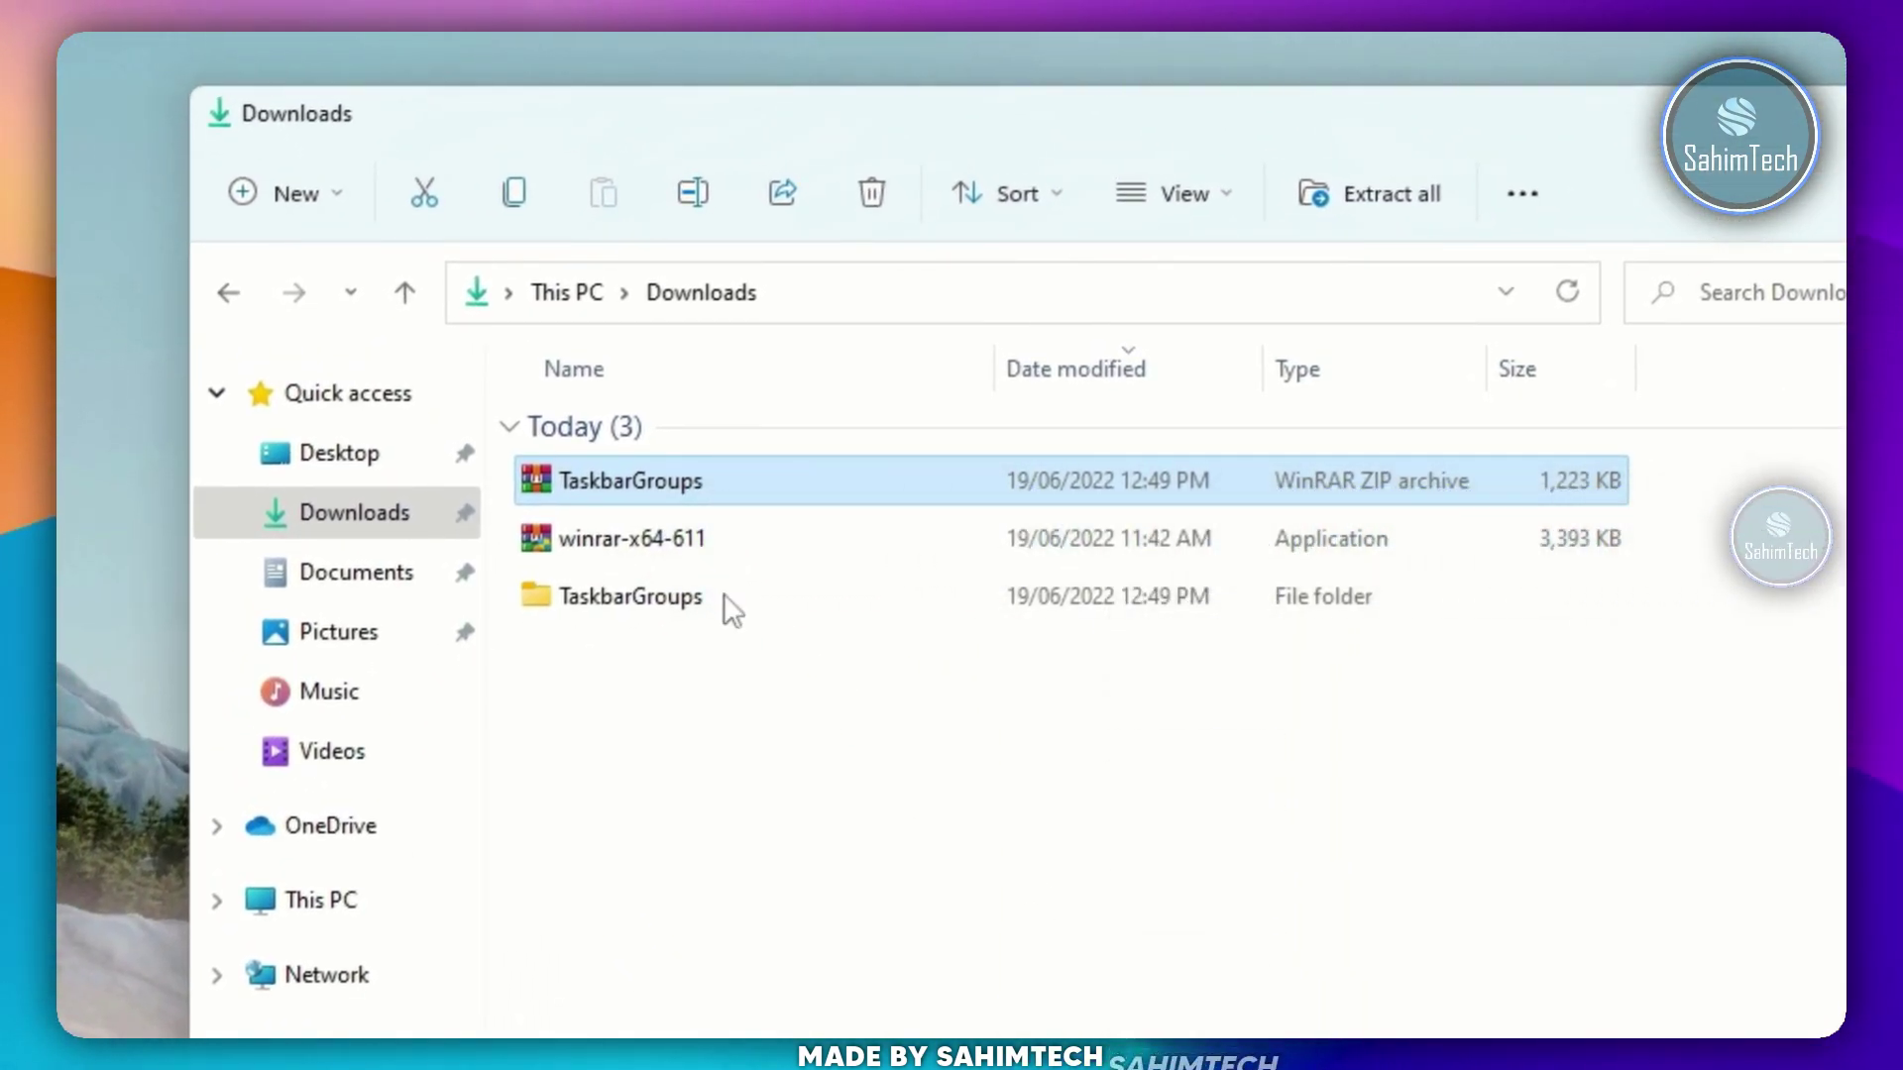
- Launch the TaskbarGroups application from the nested TaskbarGroups folder that was extracted in Downloads
double_click(723, 593)
click(719, 443)
double_click(719, 443)
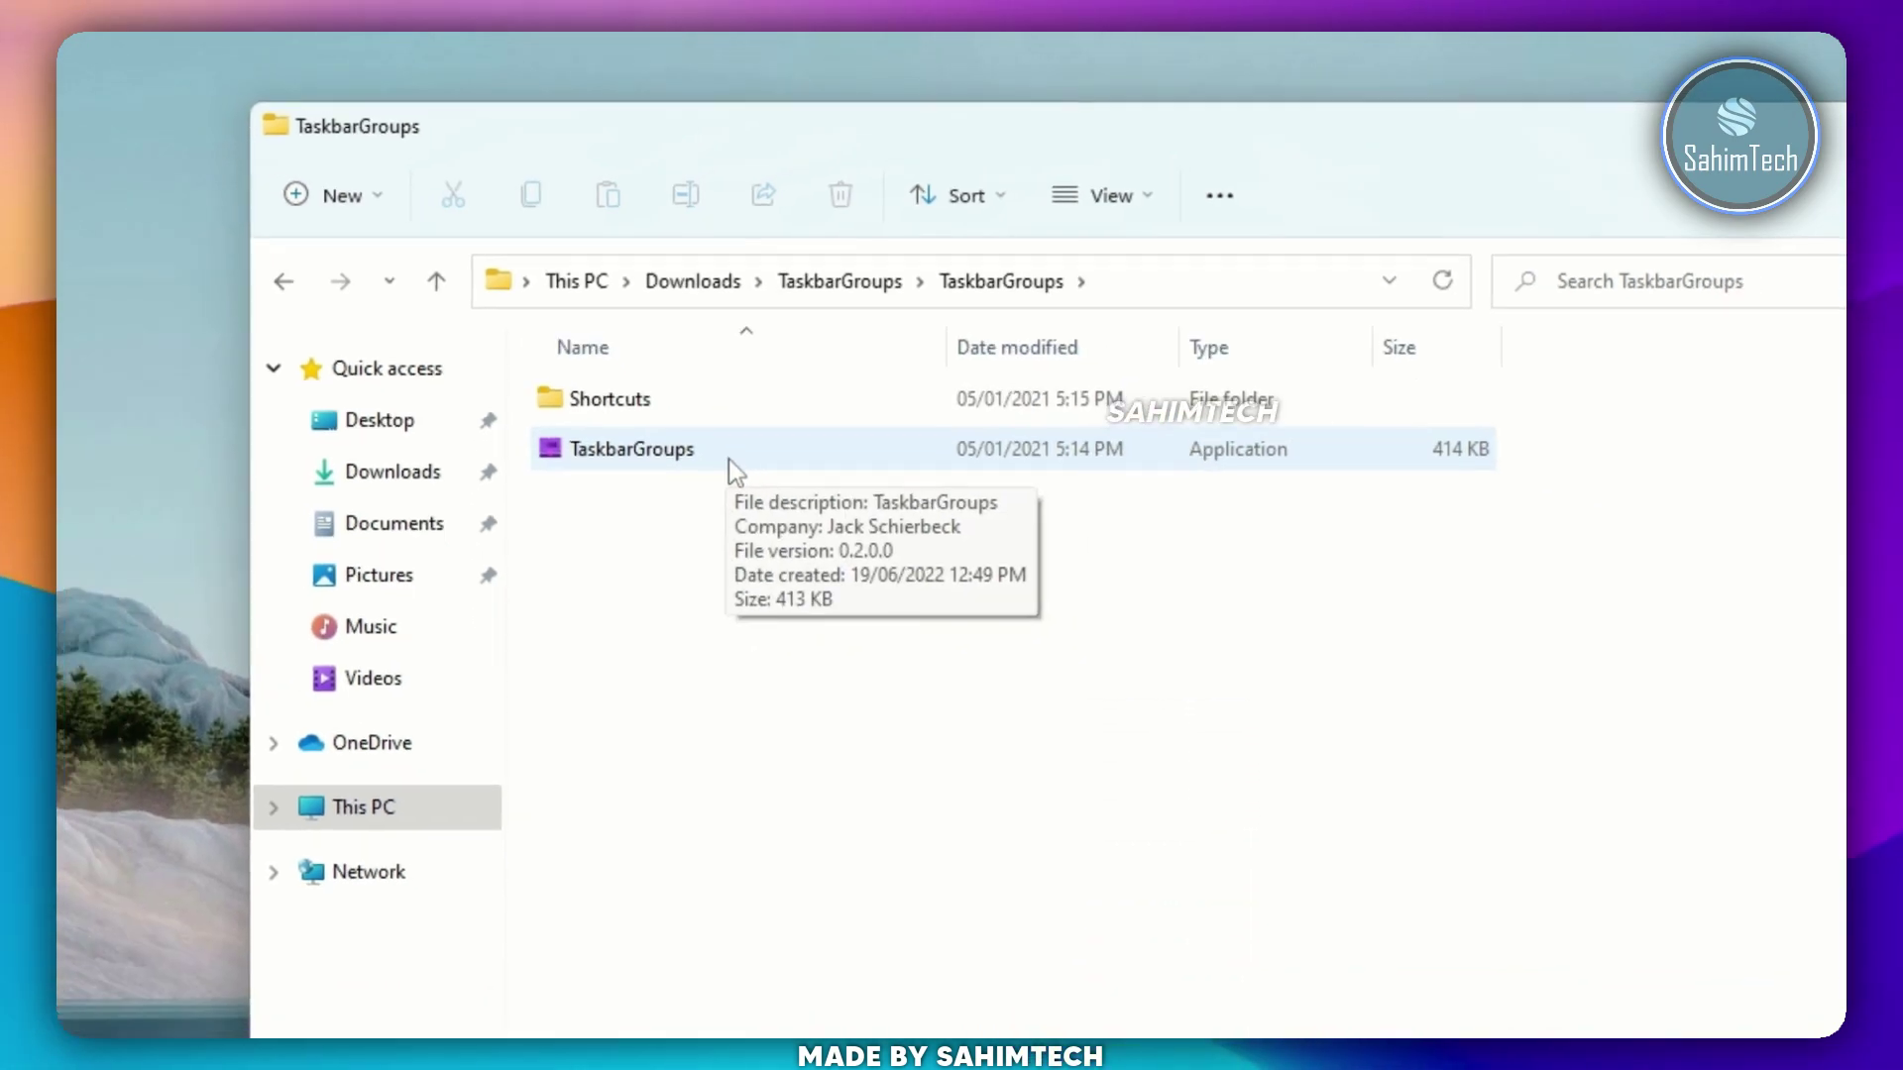
double_click(712, 490)
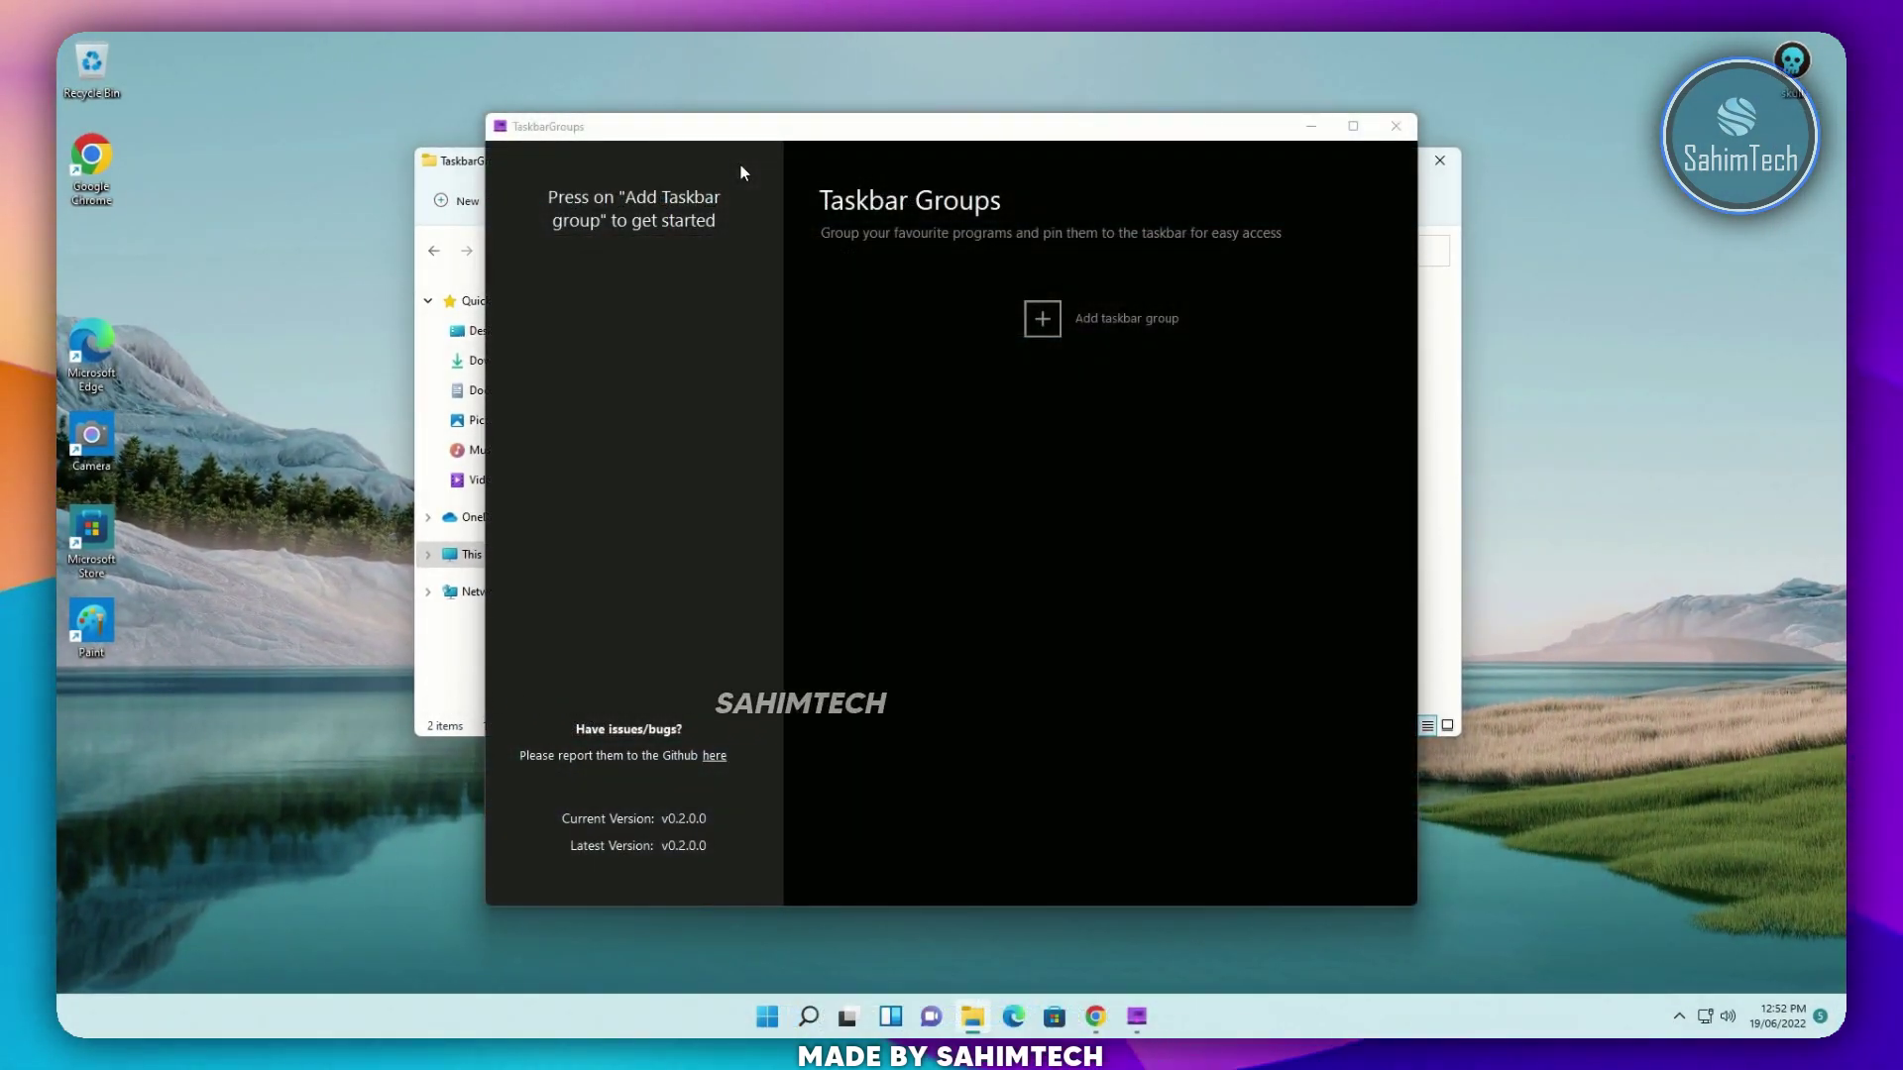
- Add a taskbar group named Microsoft Applications and set its icon to the skull file on the Desktop
click(1043, 325)
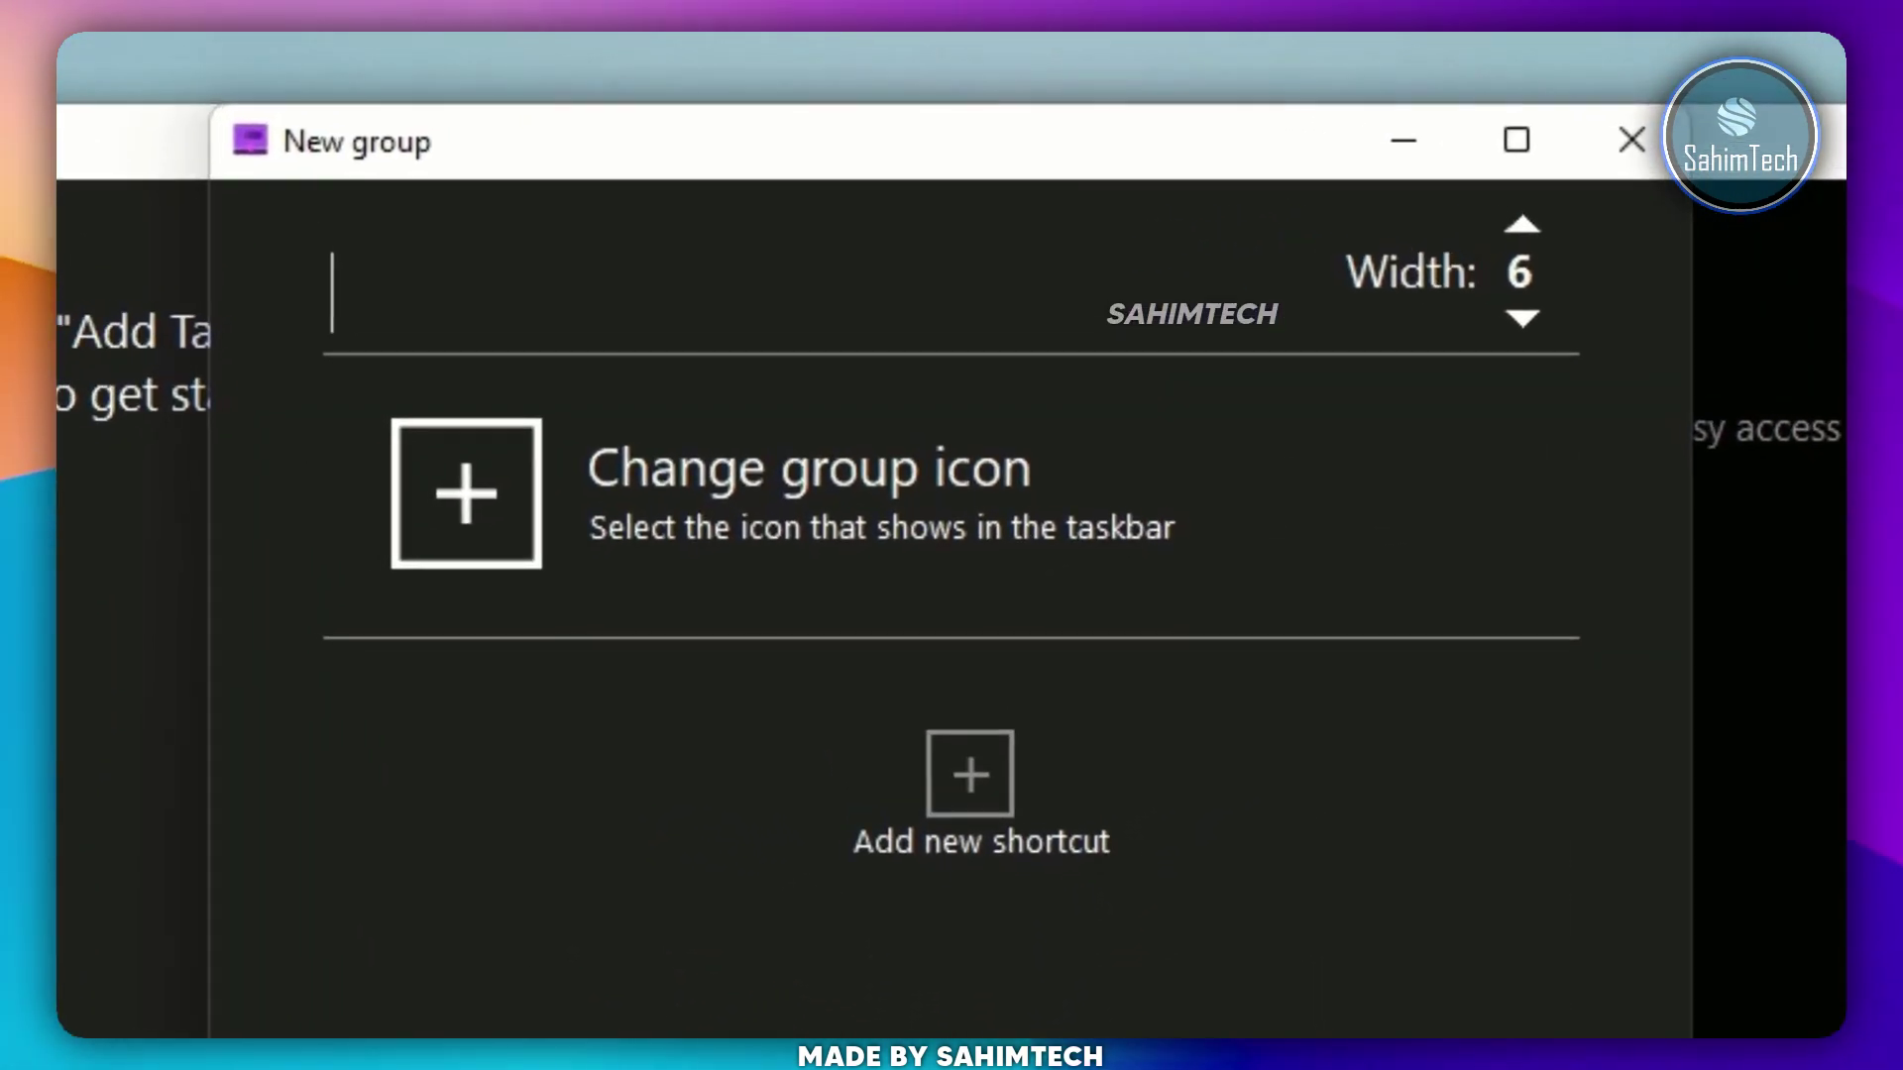
text(Microsoft Applications)
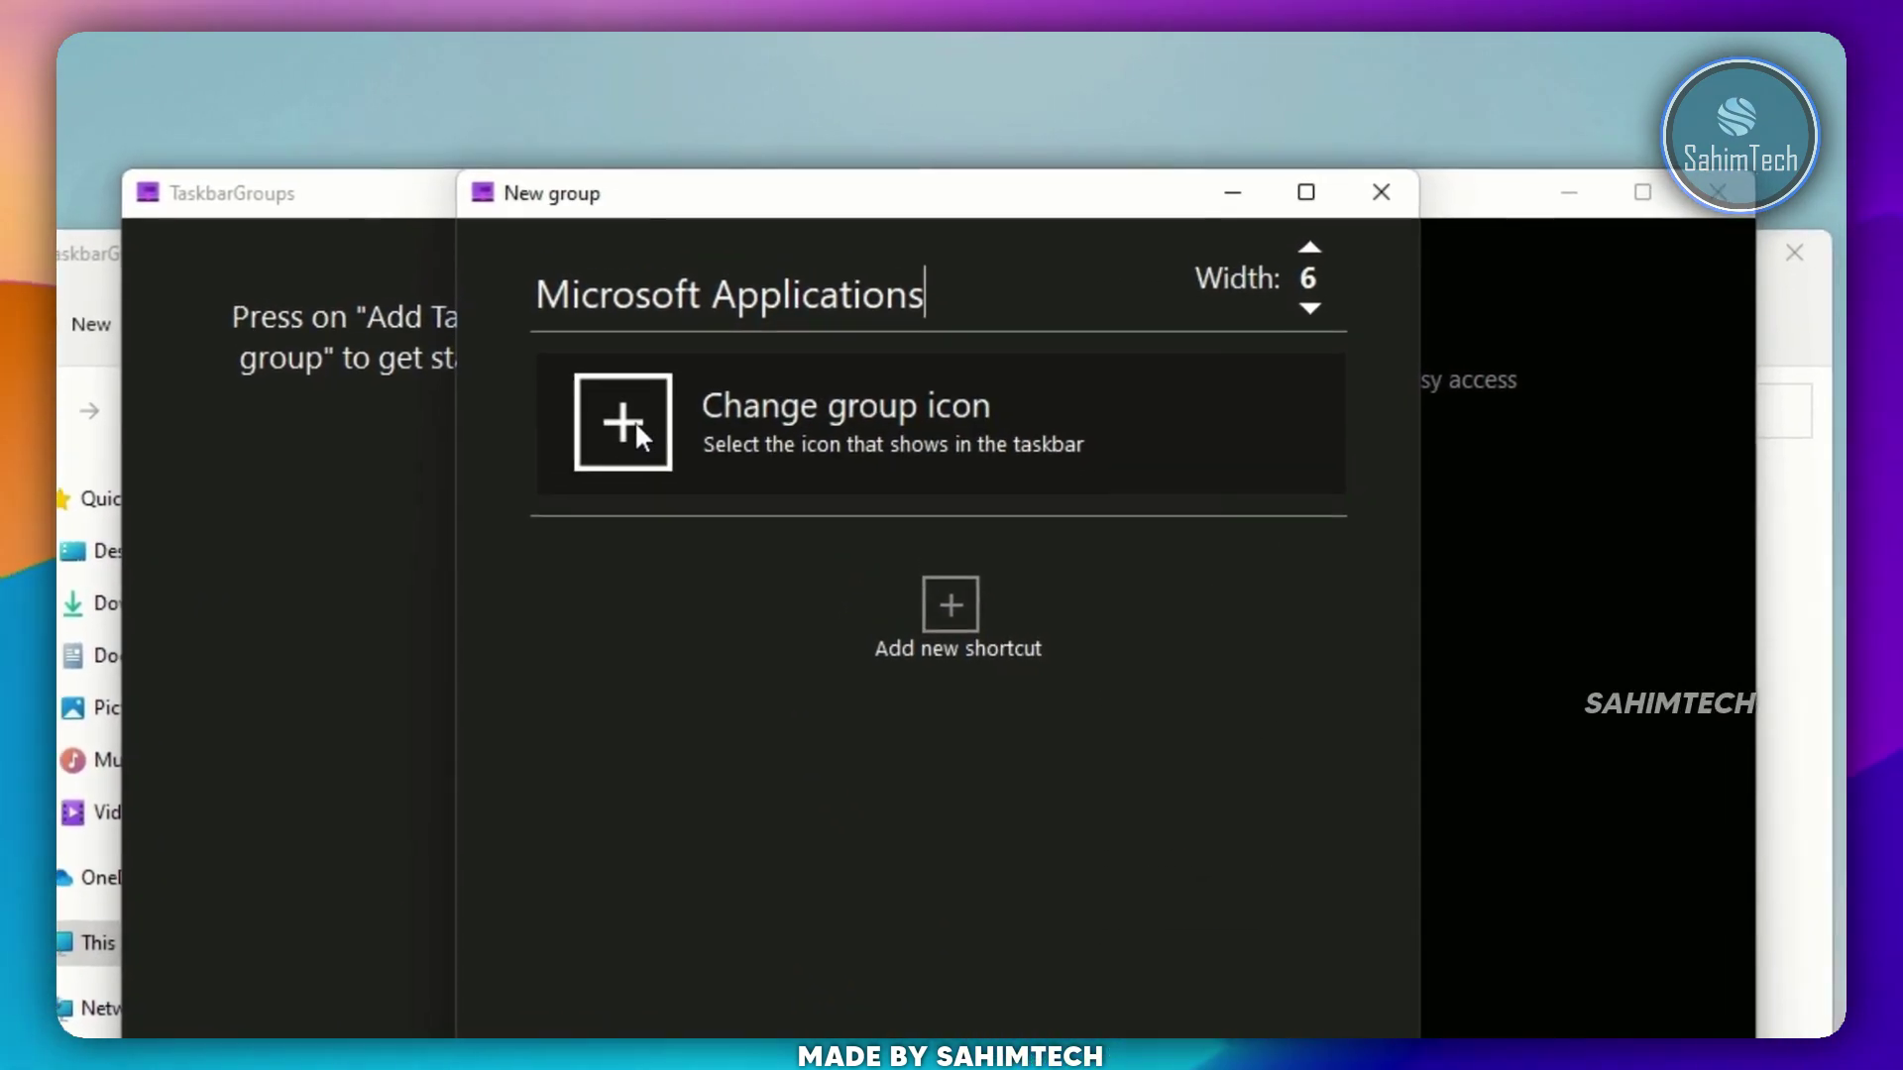
click(649, 433)
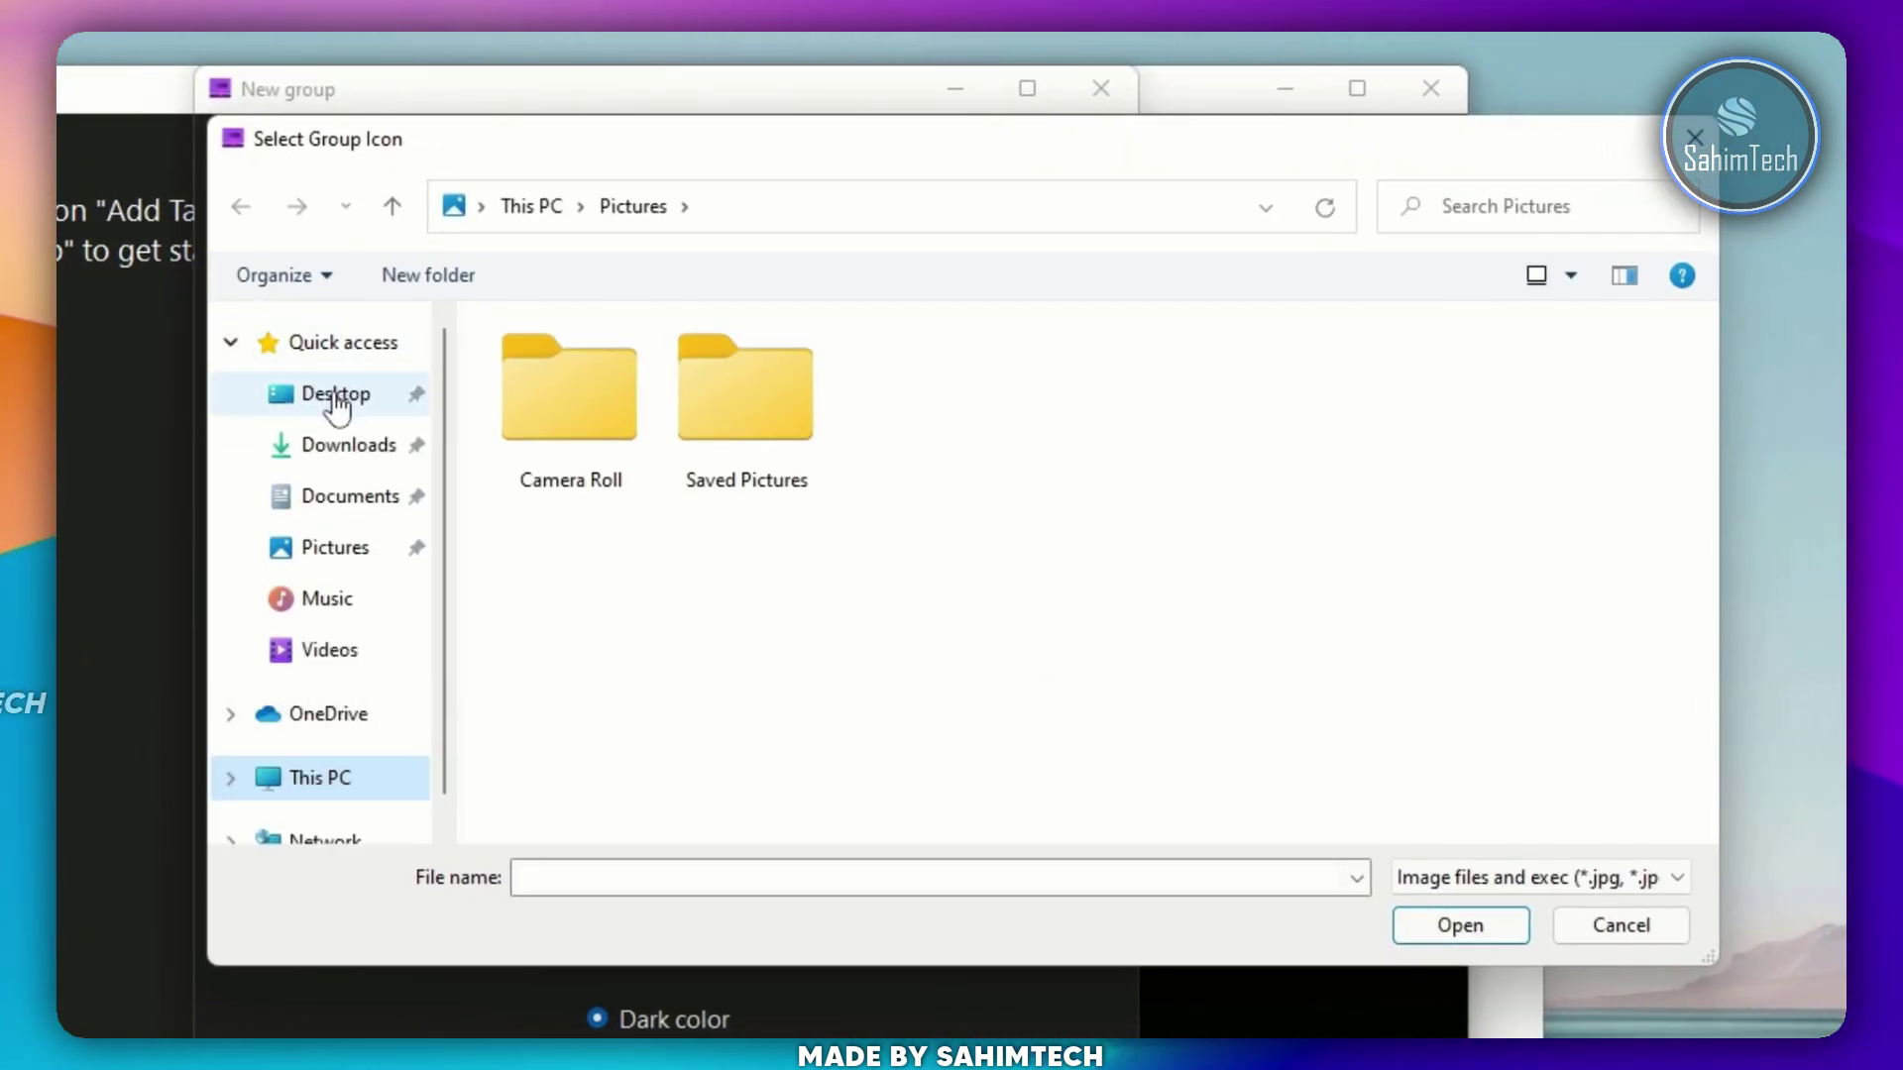
click(337, 396)
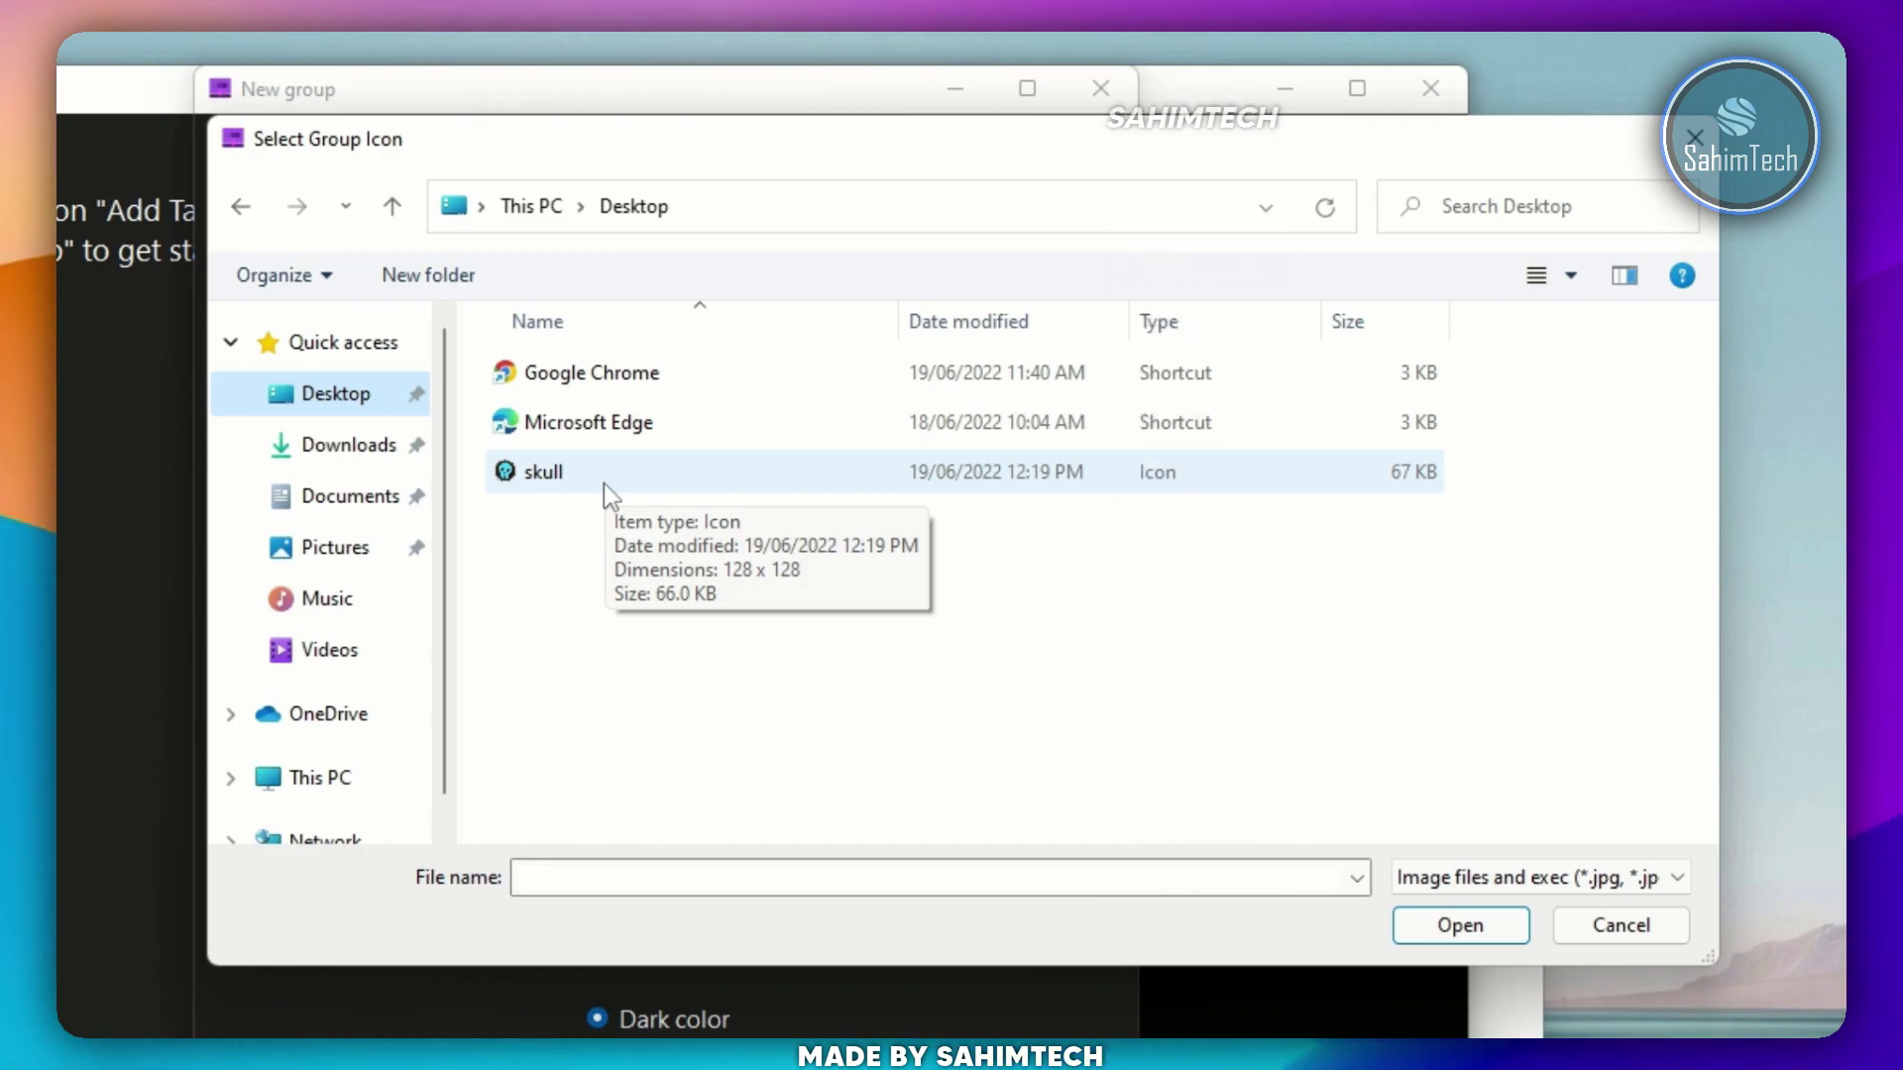
click(604, 484)
click(1449, 936)
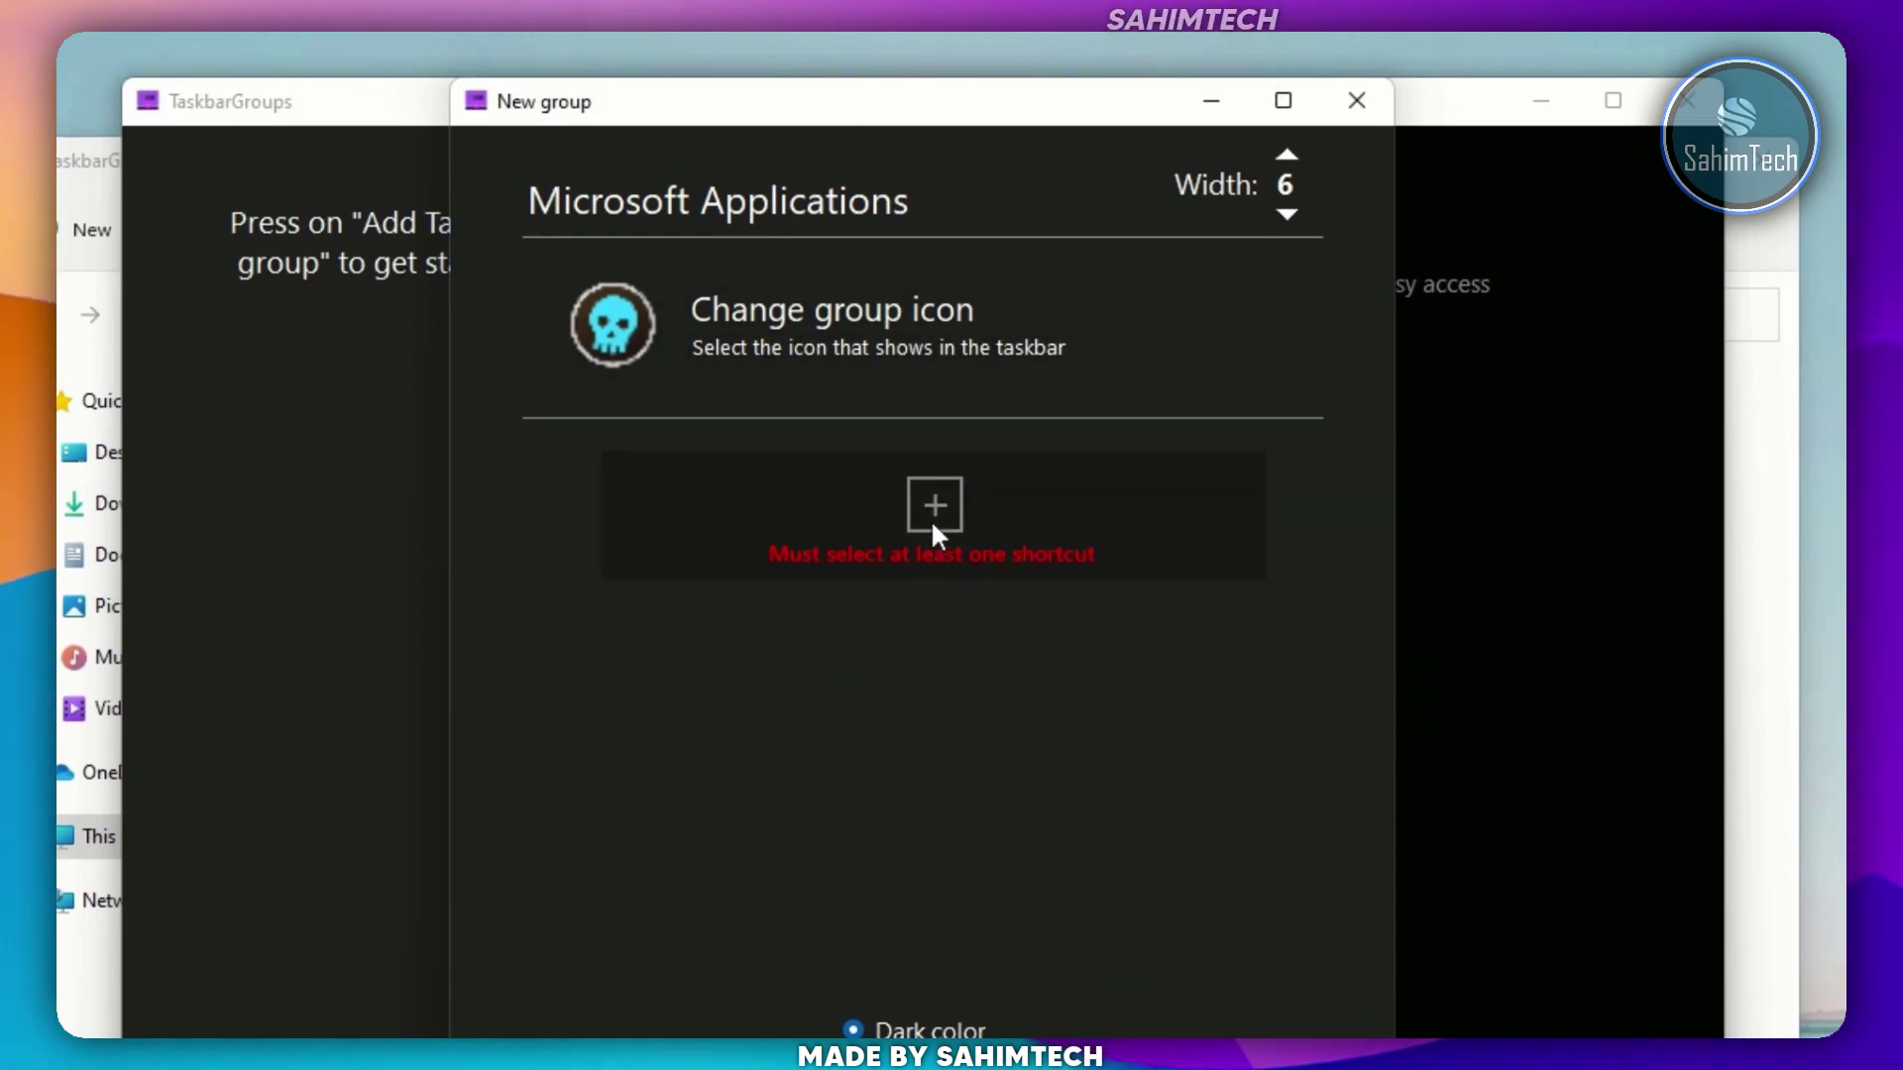
- Add the Camera, Google Chrome, Microsoft Edge and Paint shortcuts from the Desktop to the group and save it
click(940, 503)
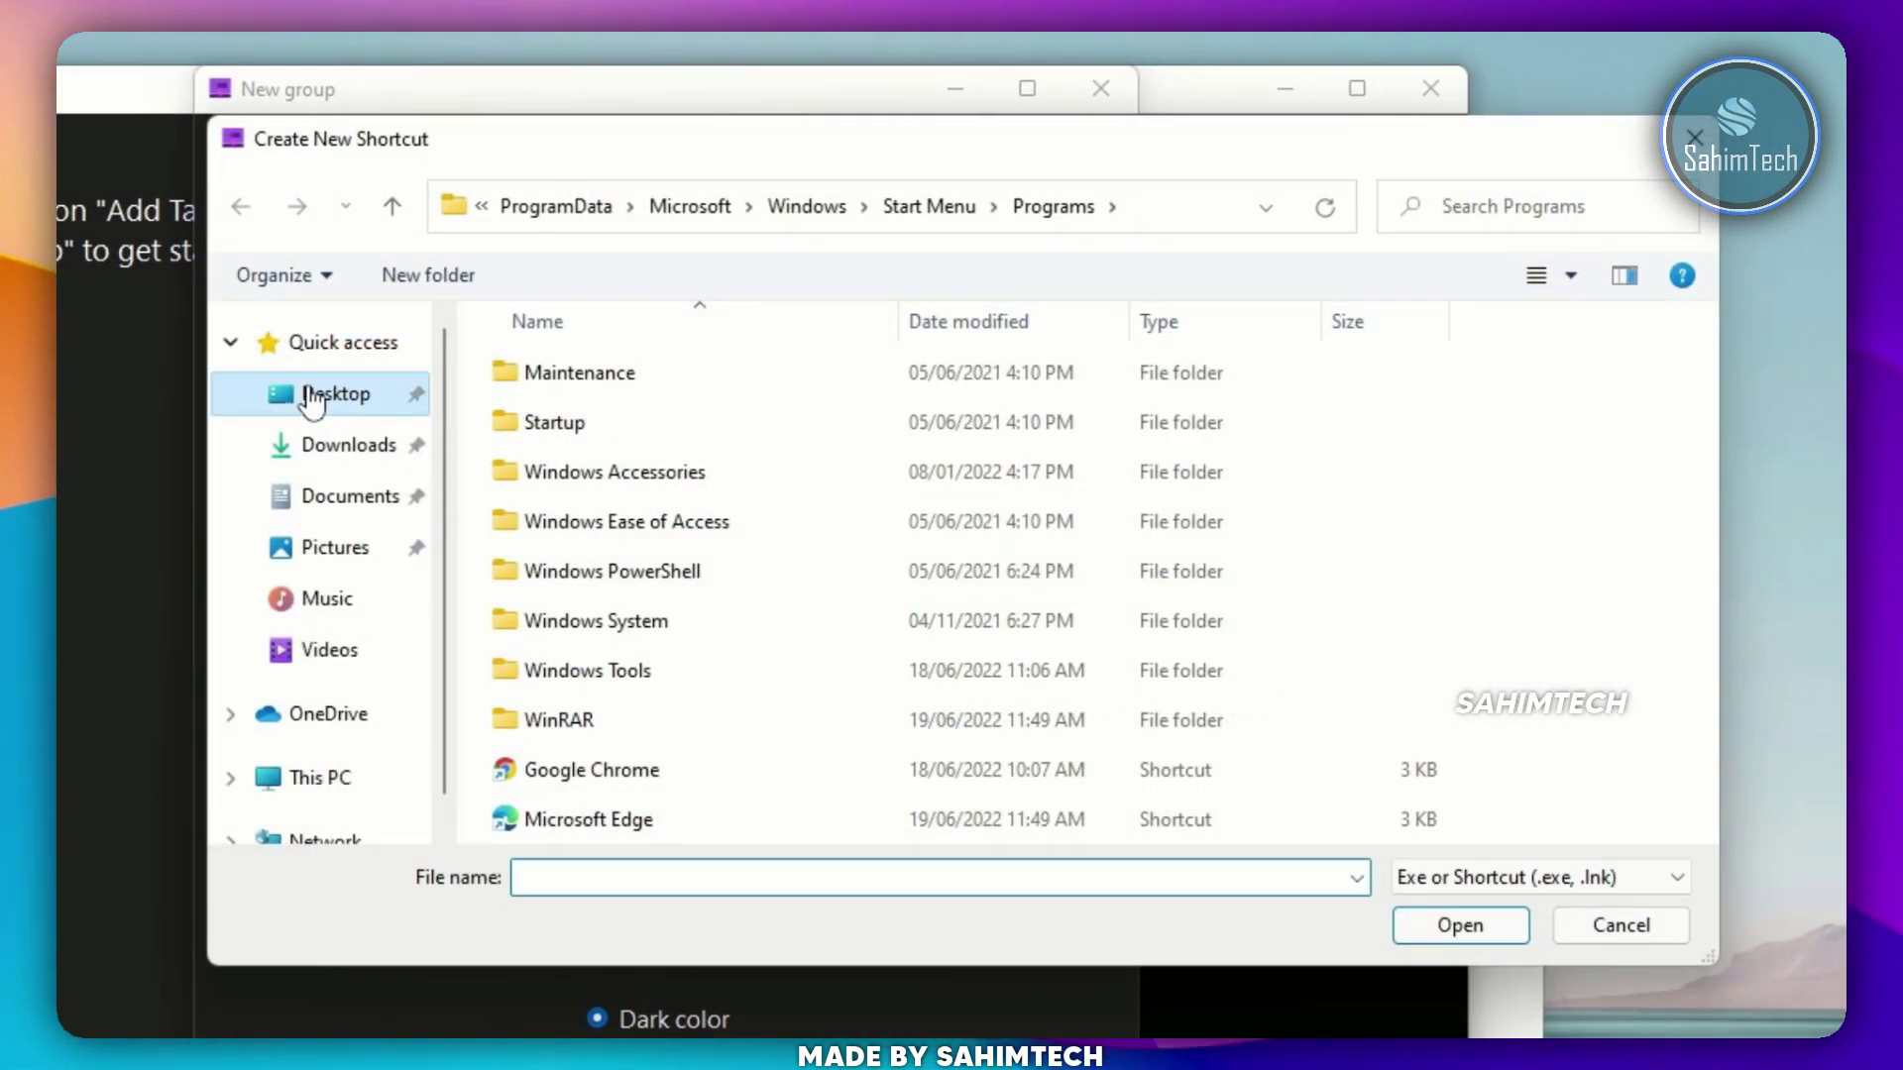
click(315, 396)
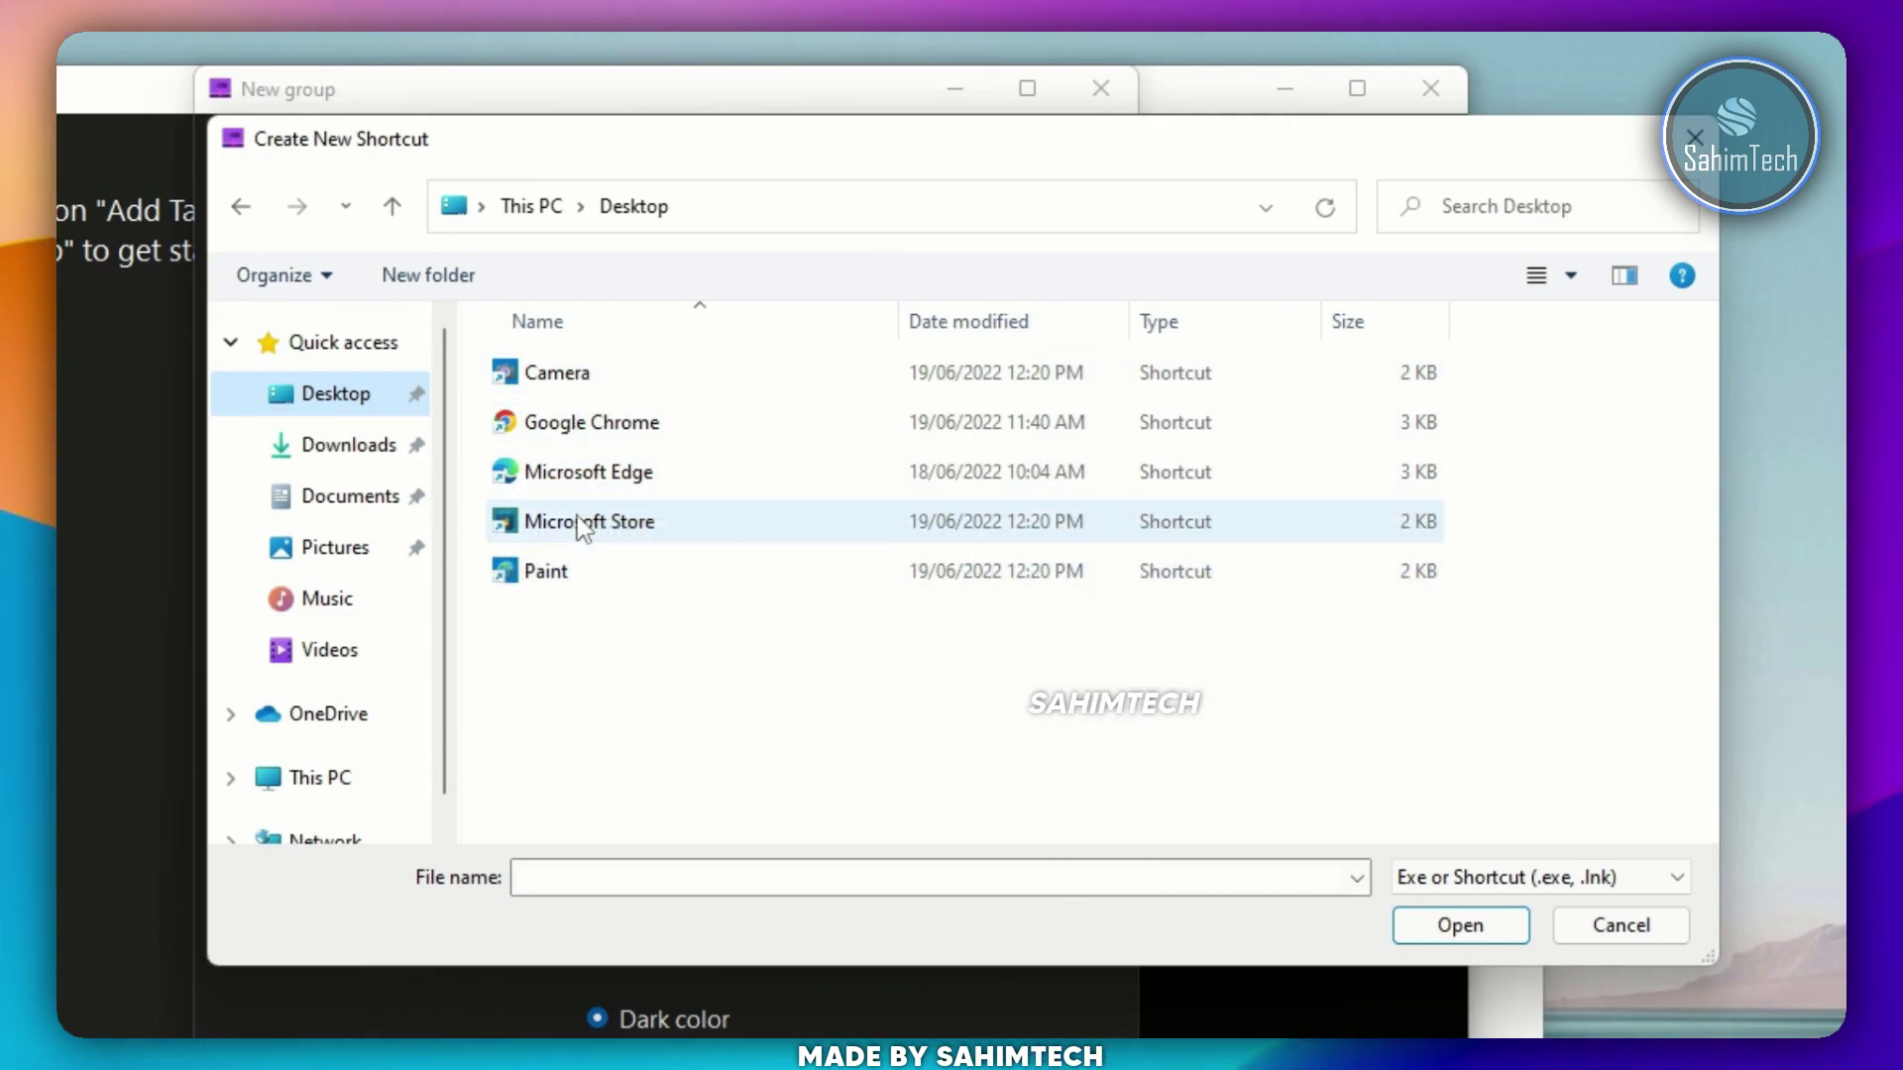
click(570, 375)
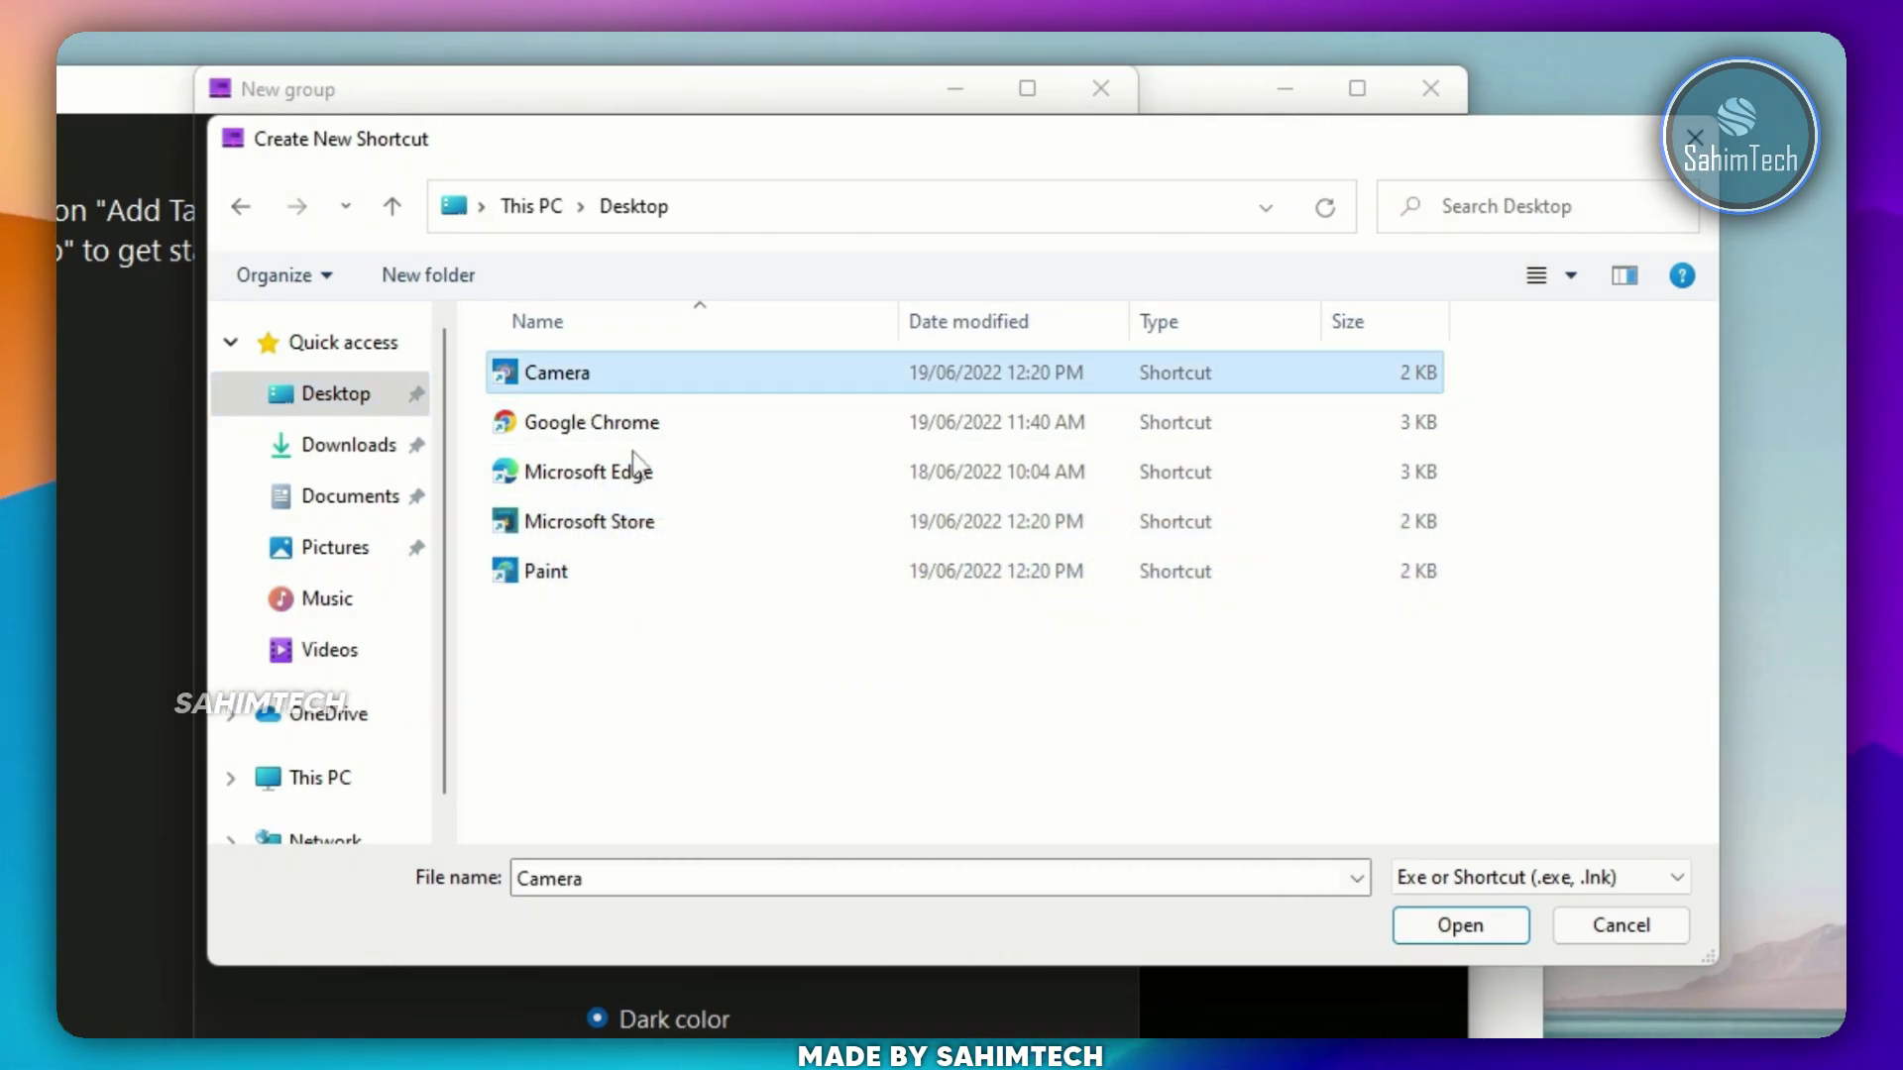
click(1461, 926)
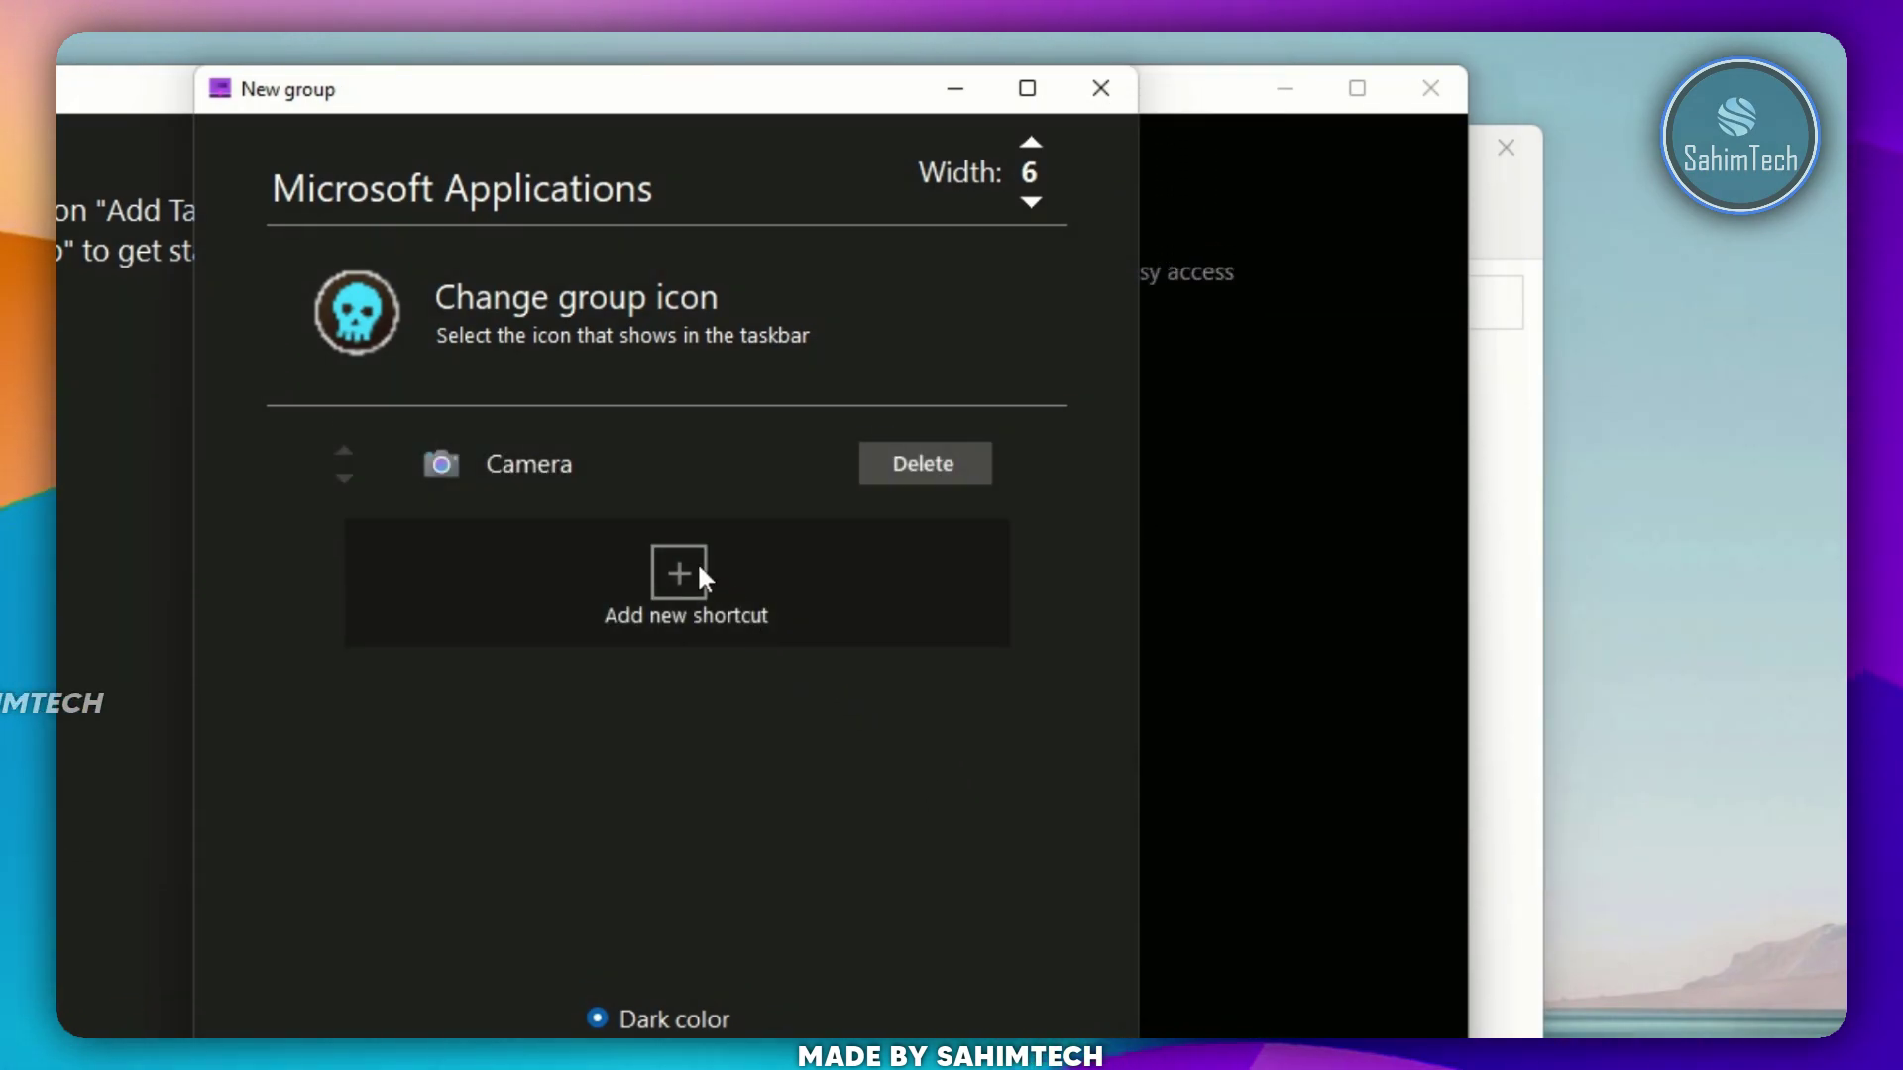
click(698, 561)
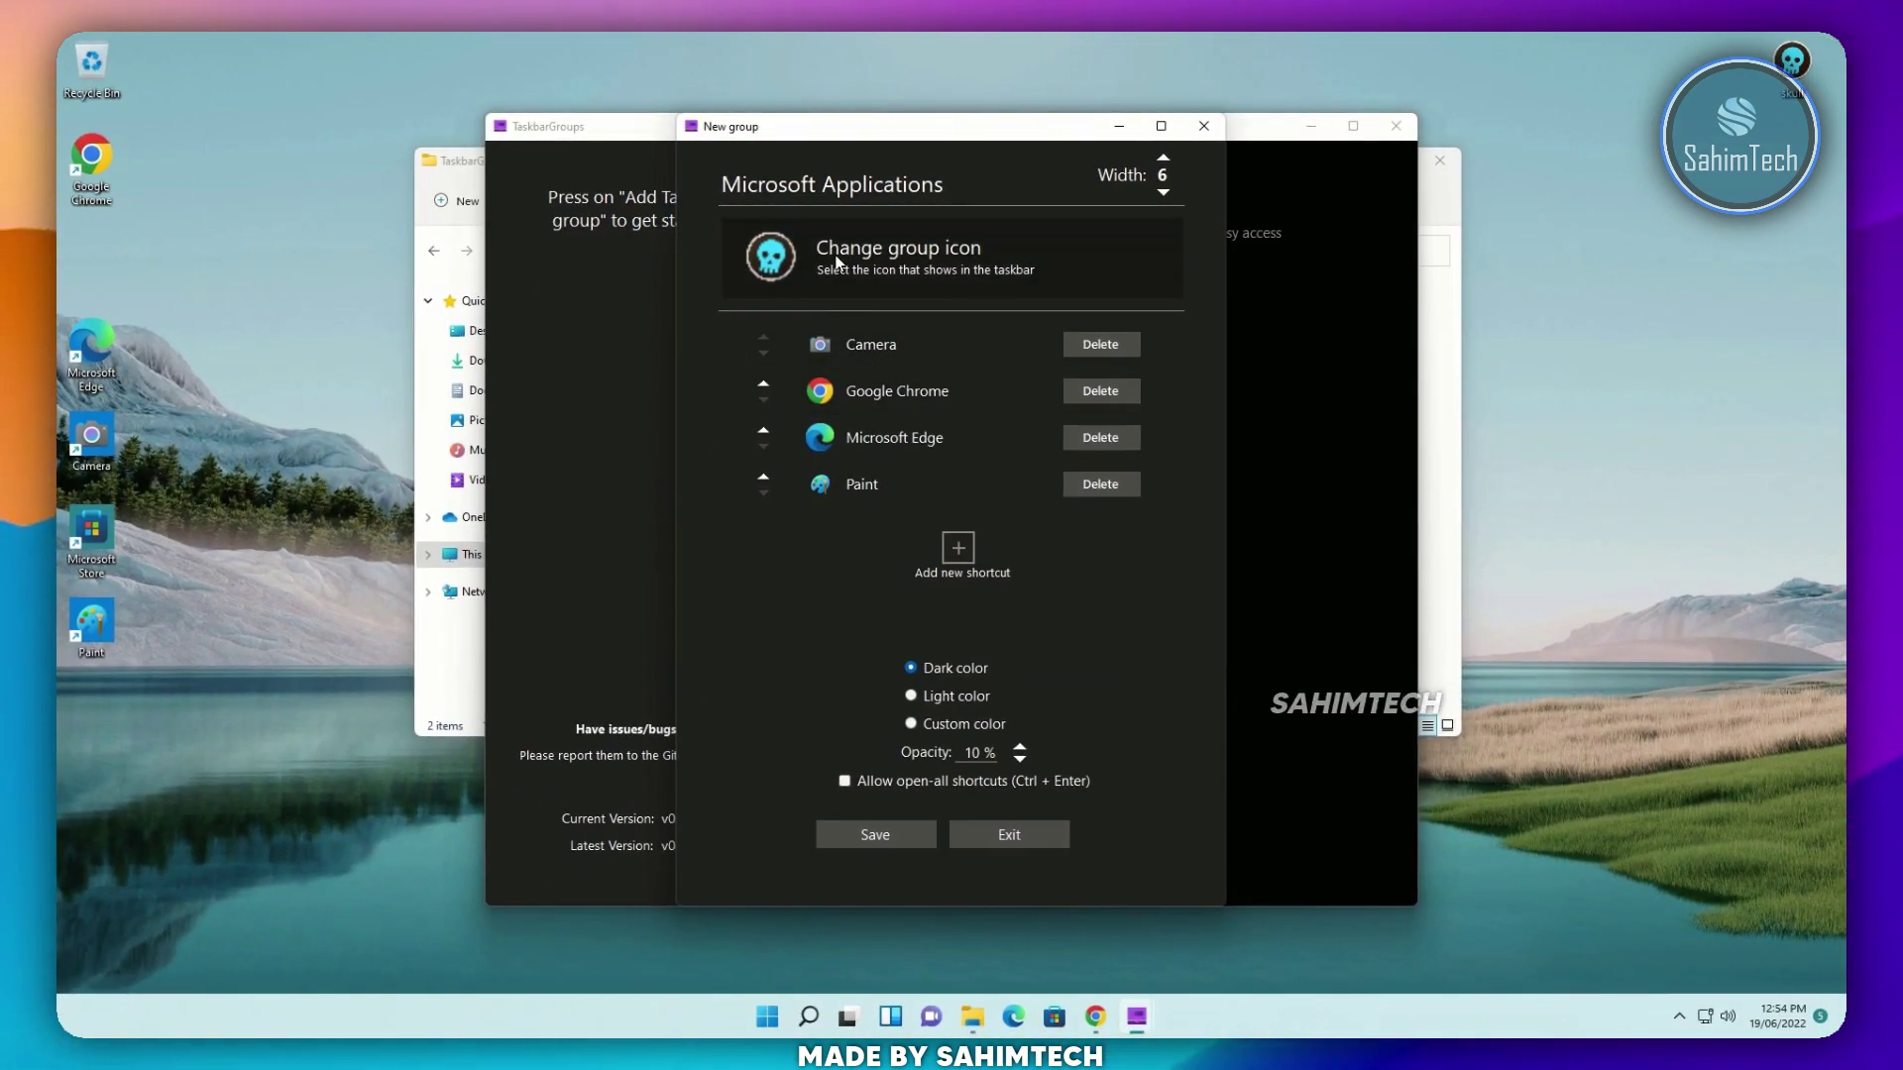
click(916, 266)
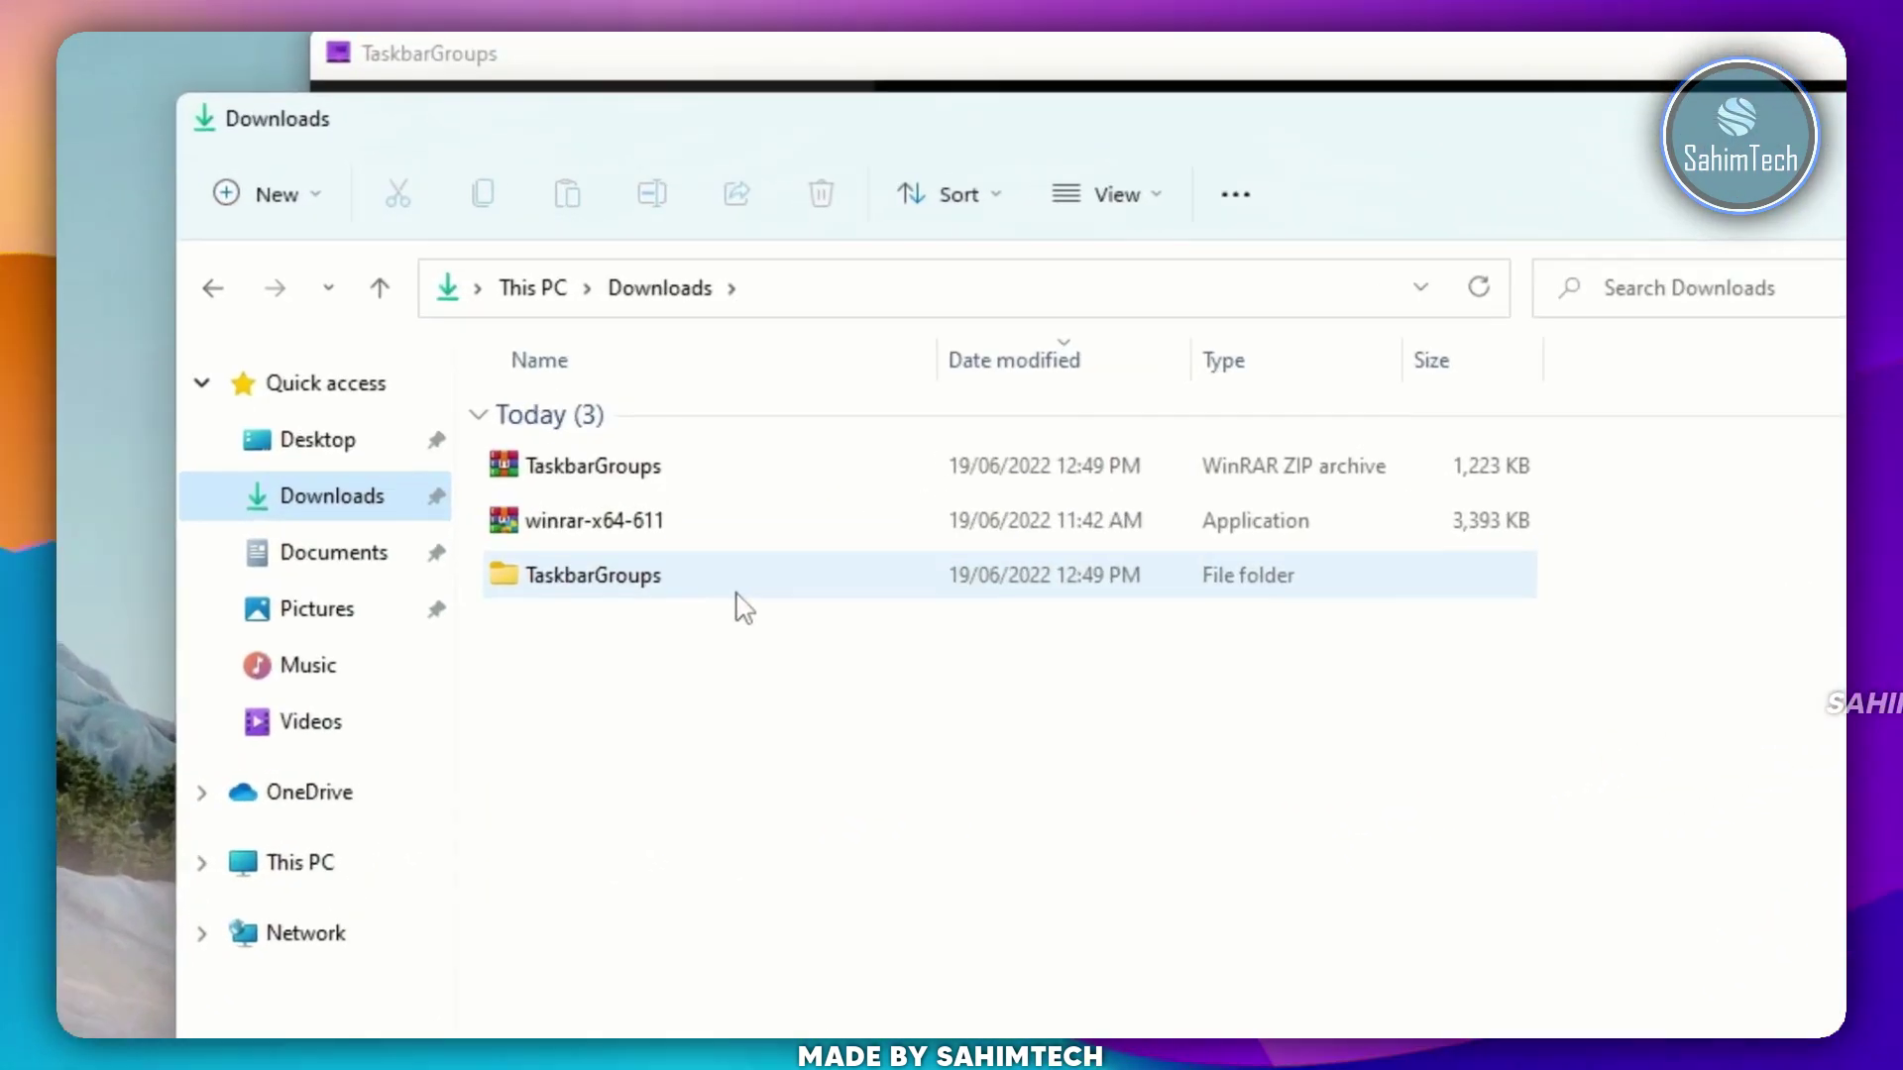
- Pin the Microsoft Applications shortcut from the Shortcuts folder of the extracted TaskbarGroups files to the taskbar
double_click(709, 407)
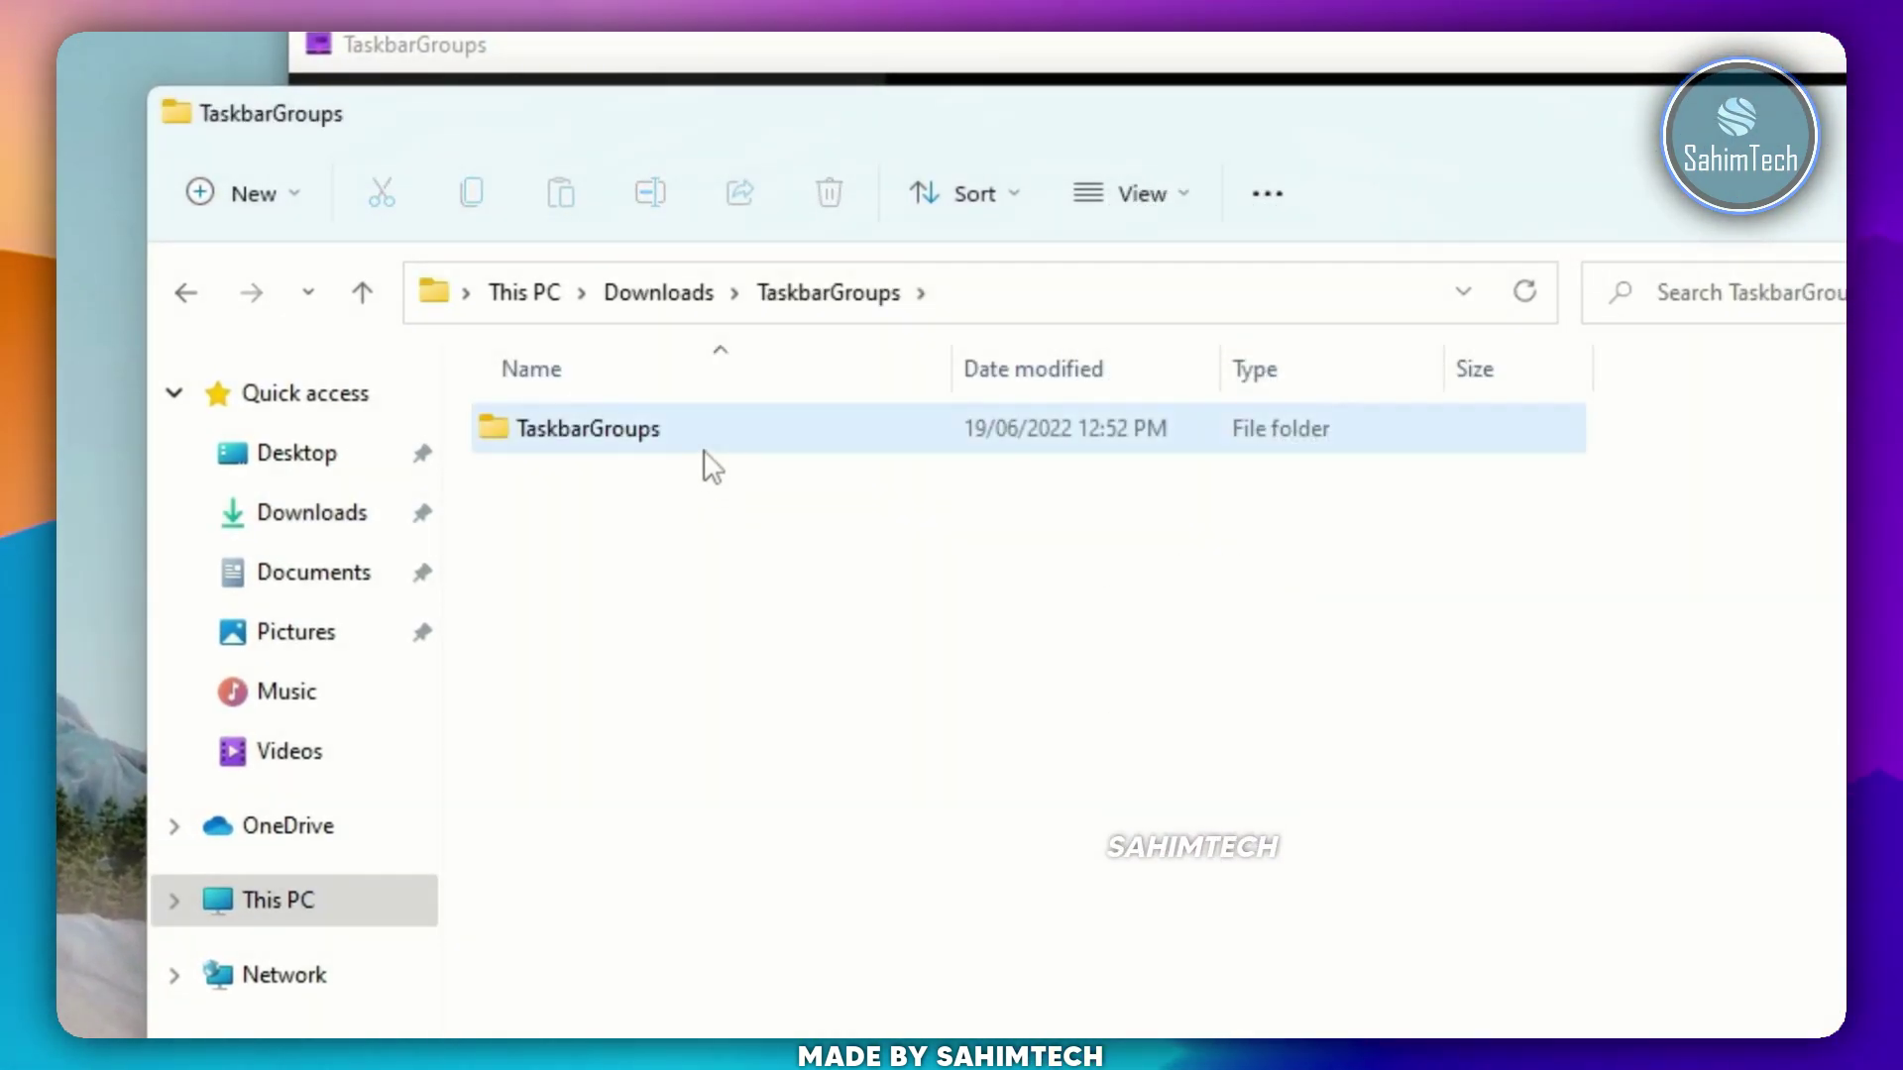
double_click(705, 448)
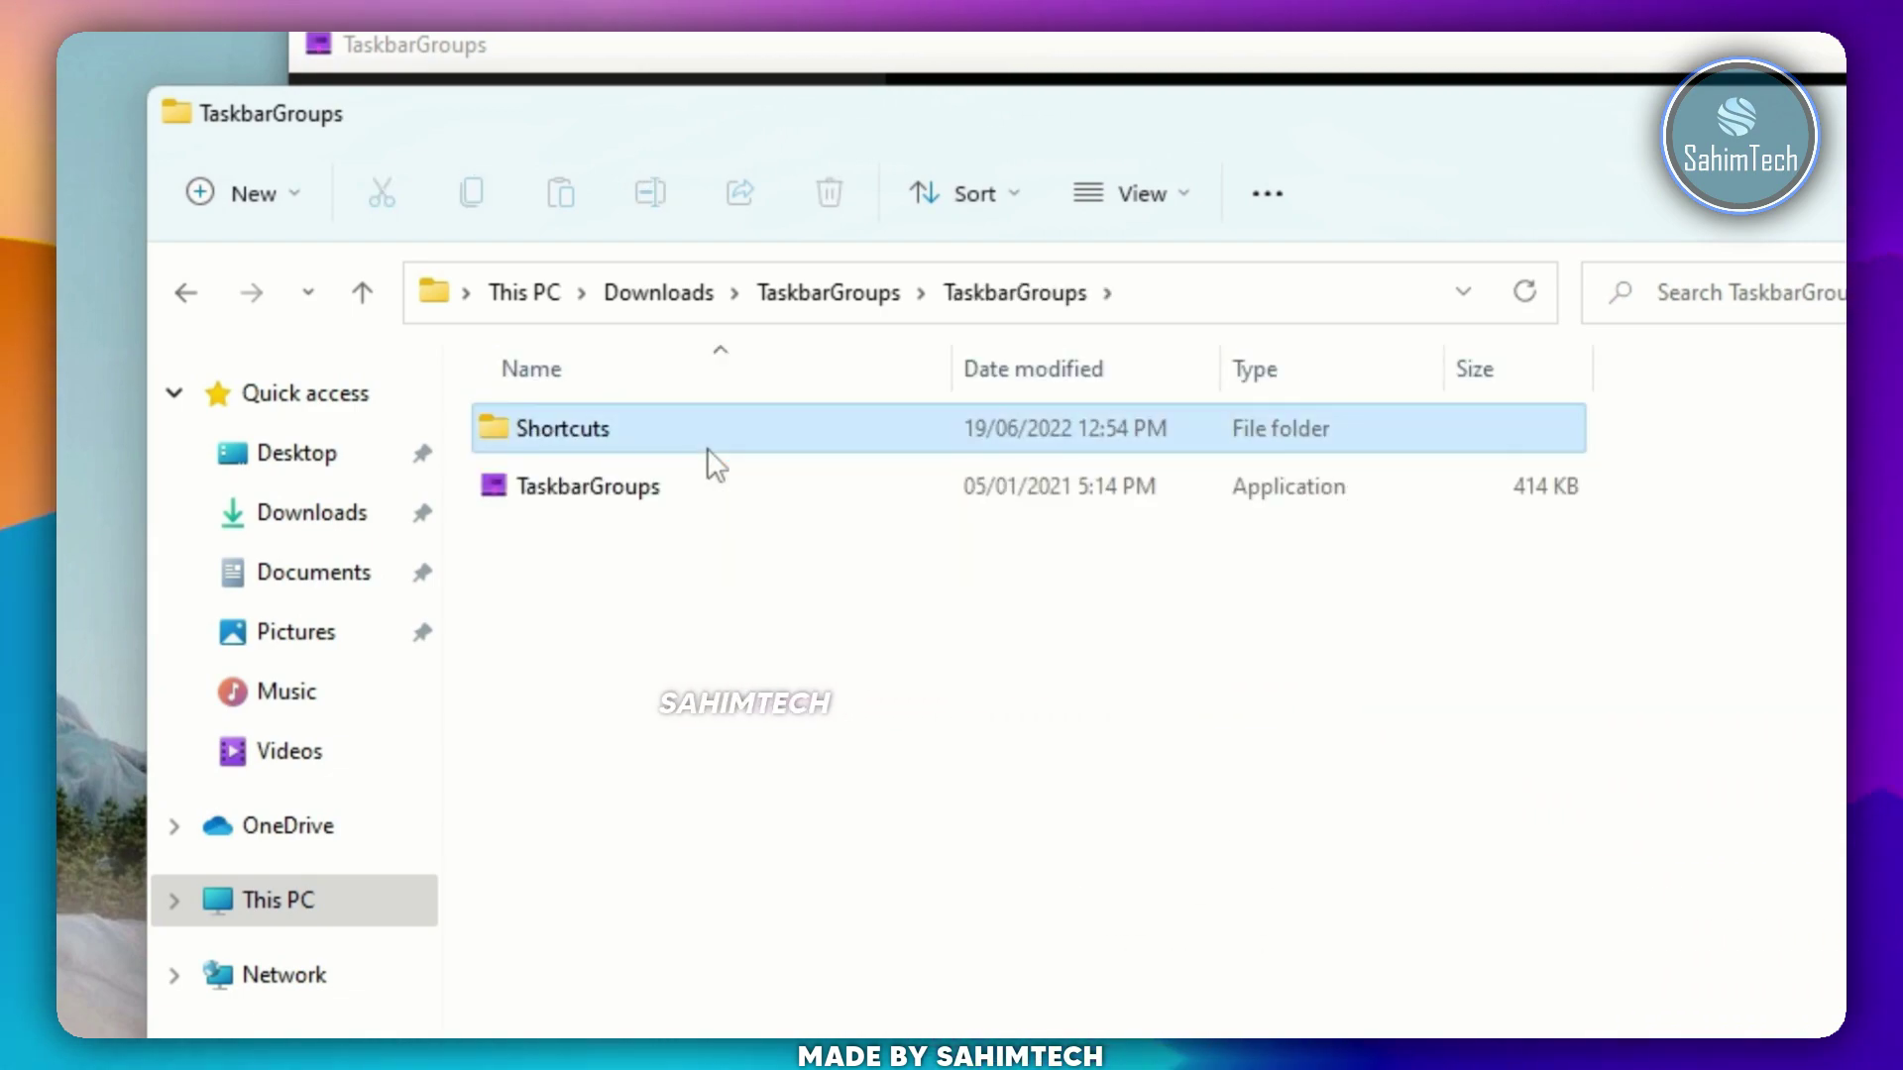
double_click(706, 444)
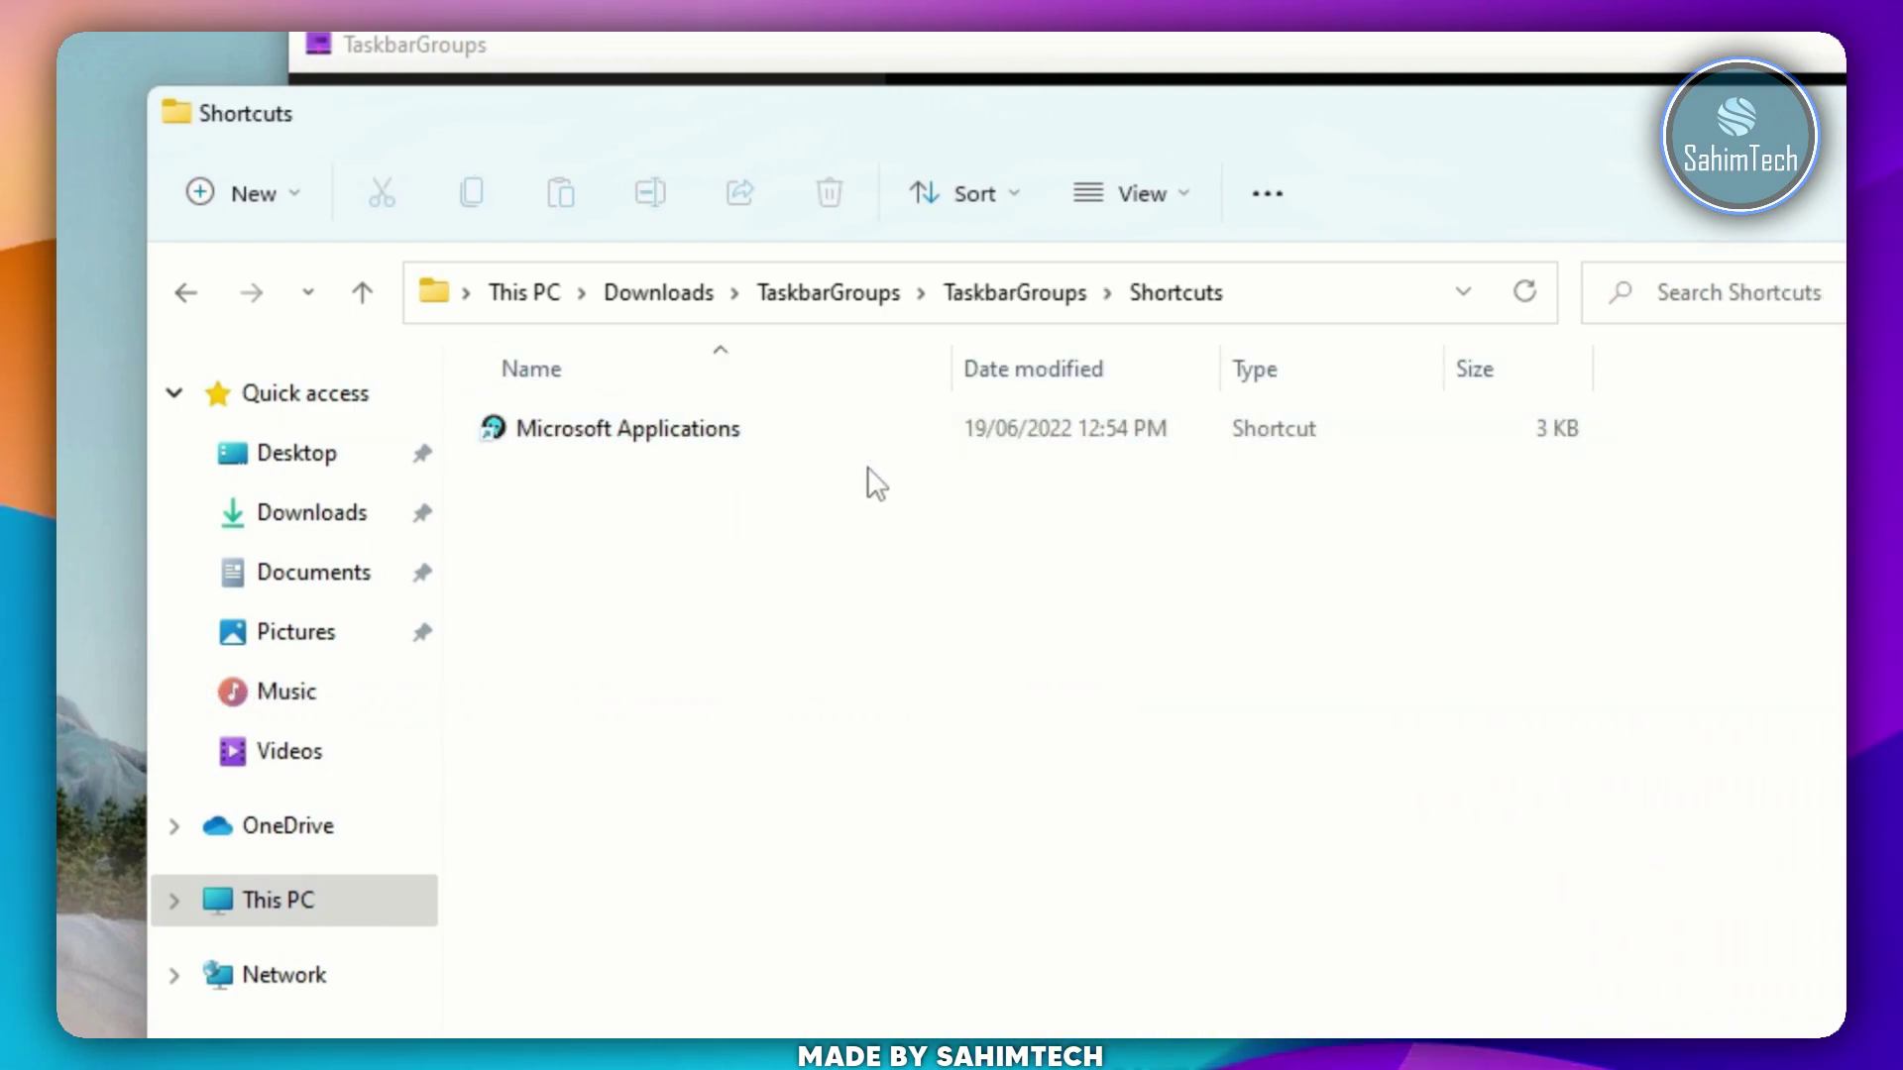
click(650, 438)
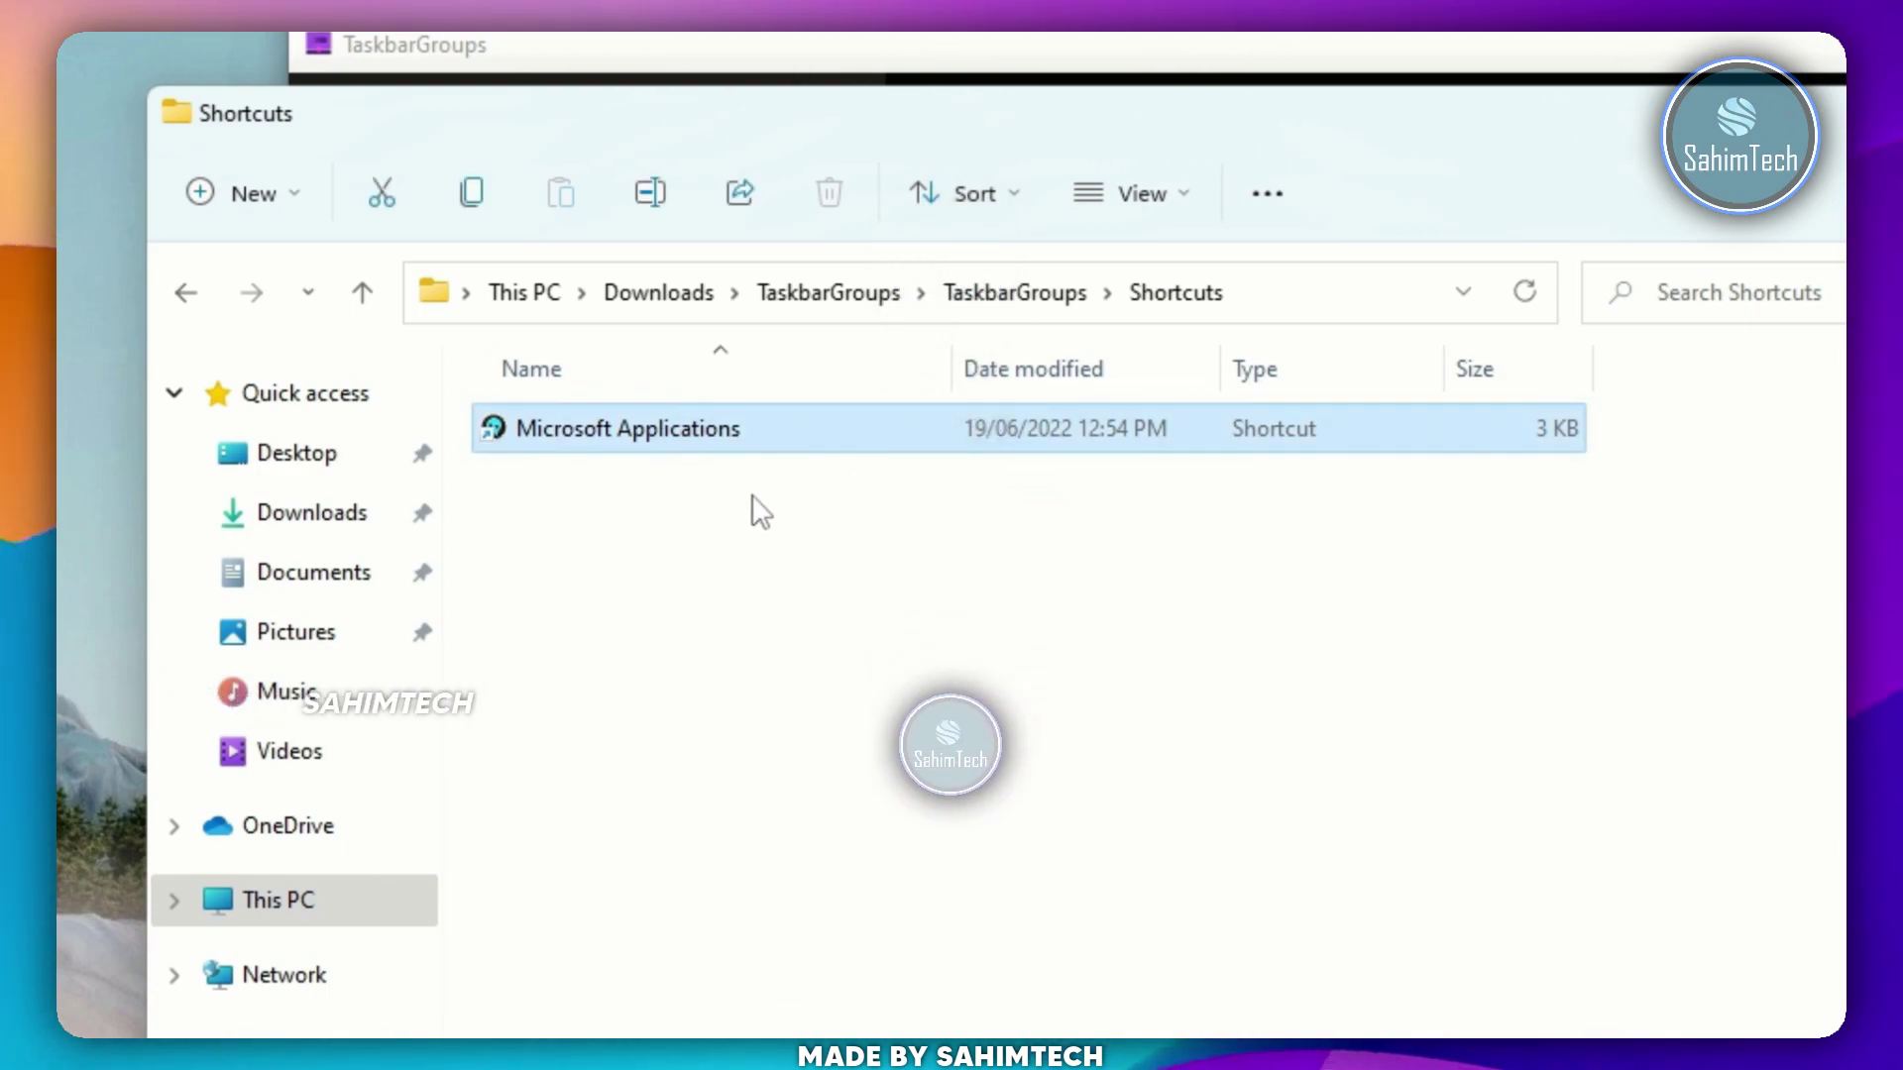
right_click(584, 436)
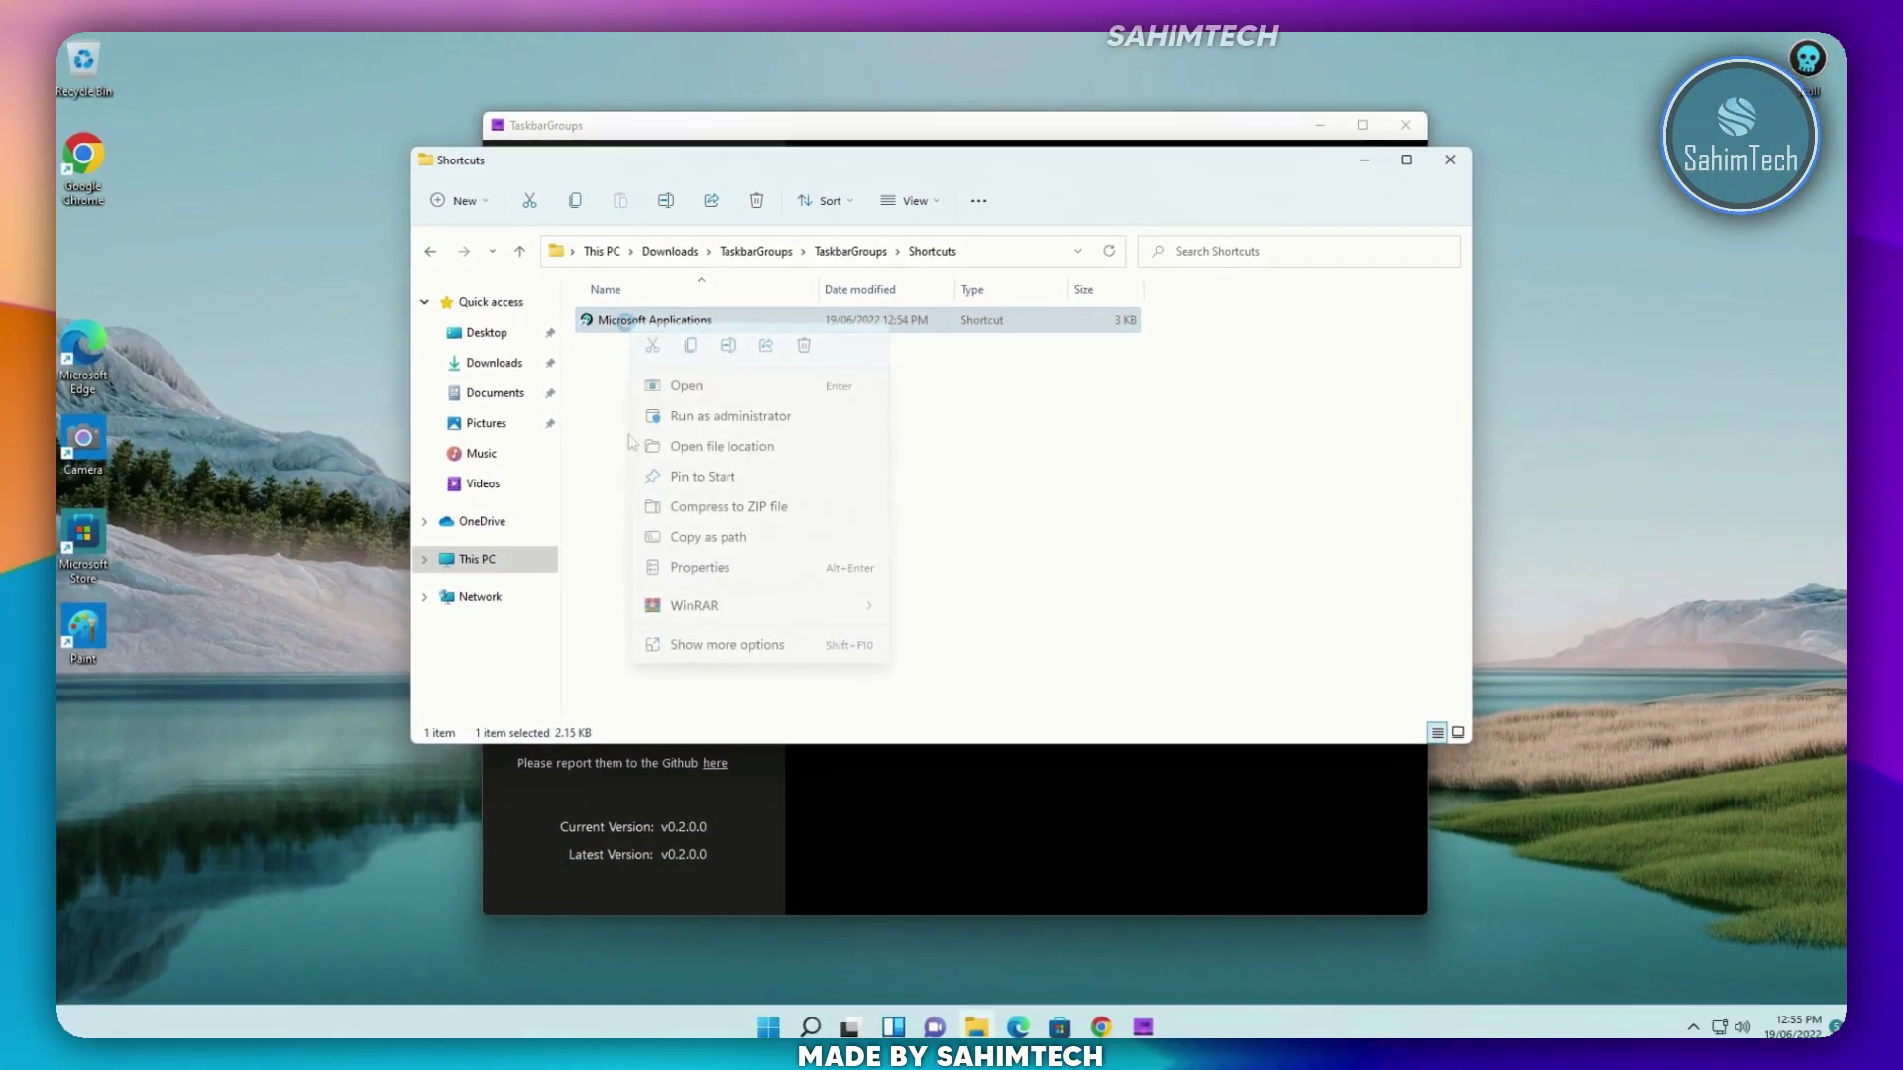
click(743, 640)
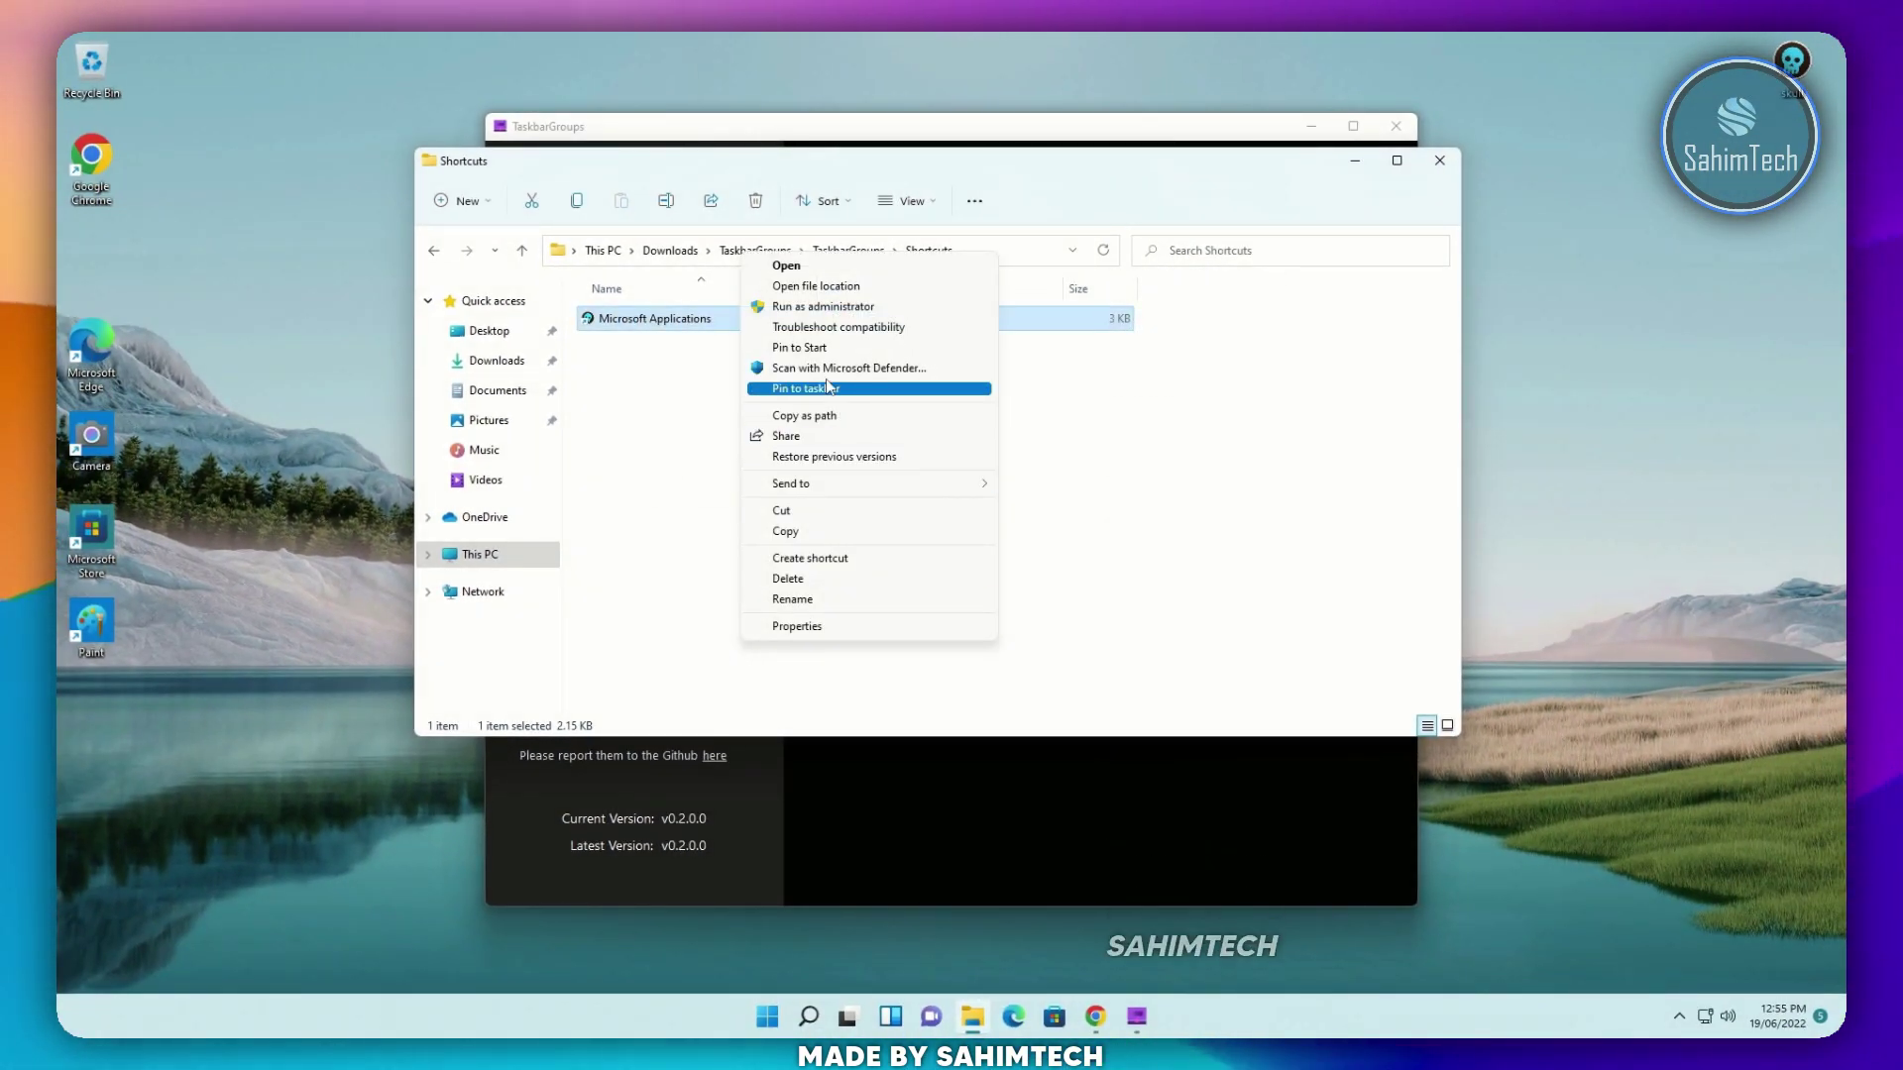
click(829, 388)
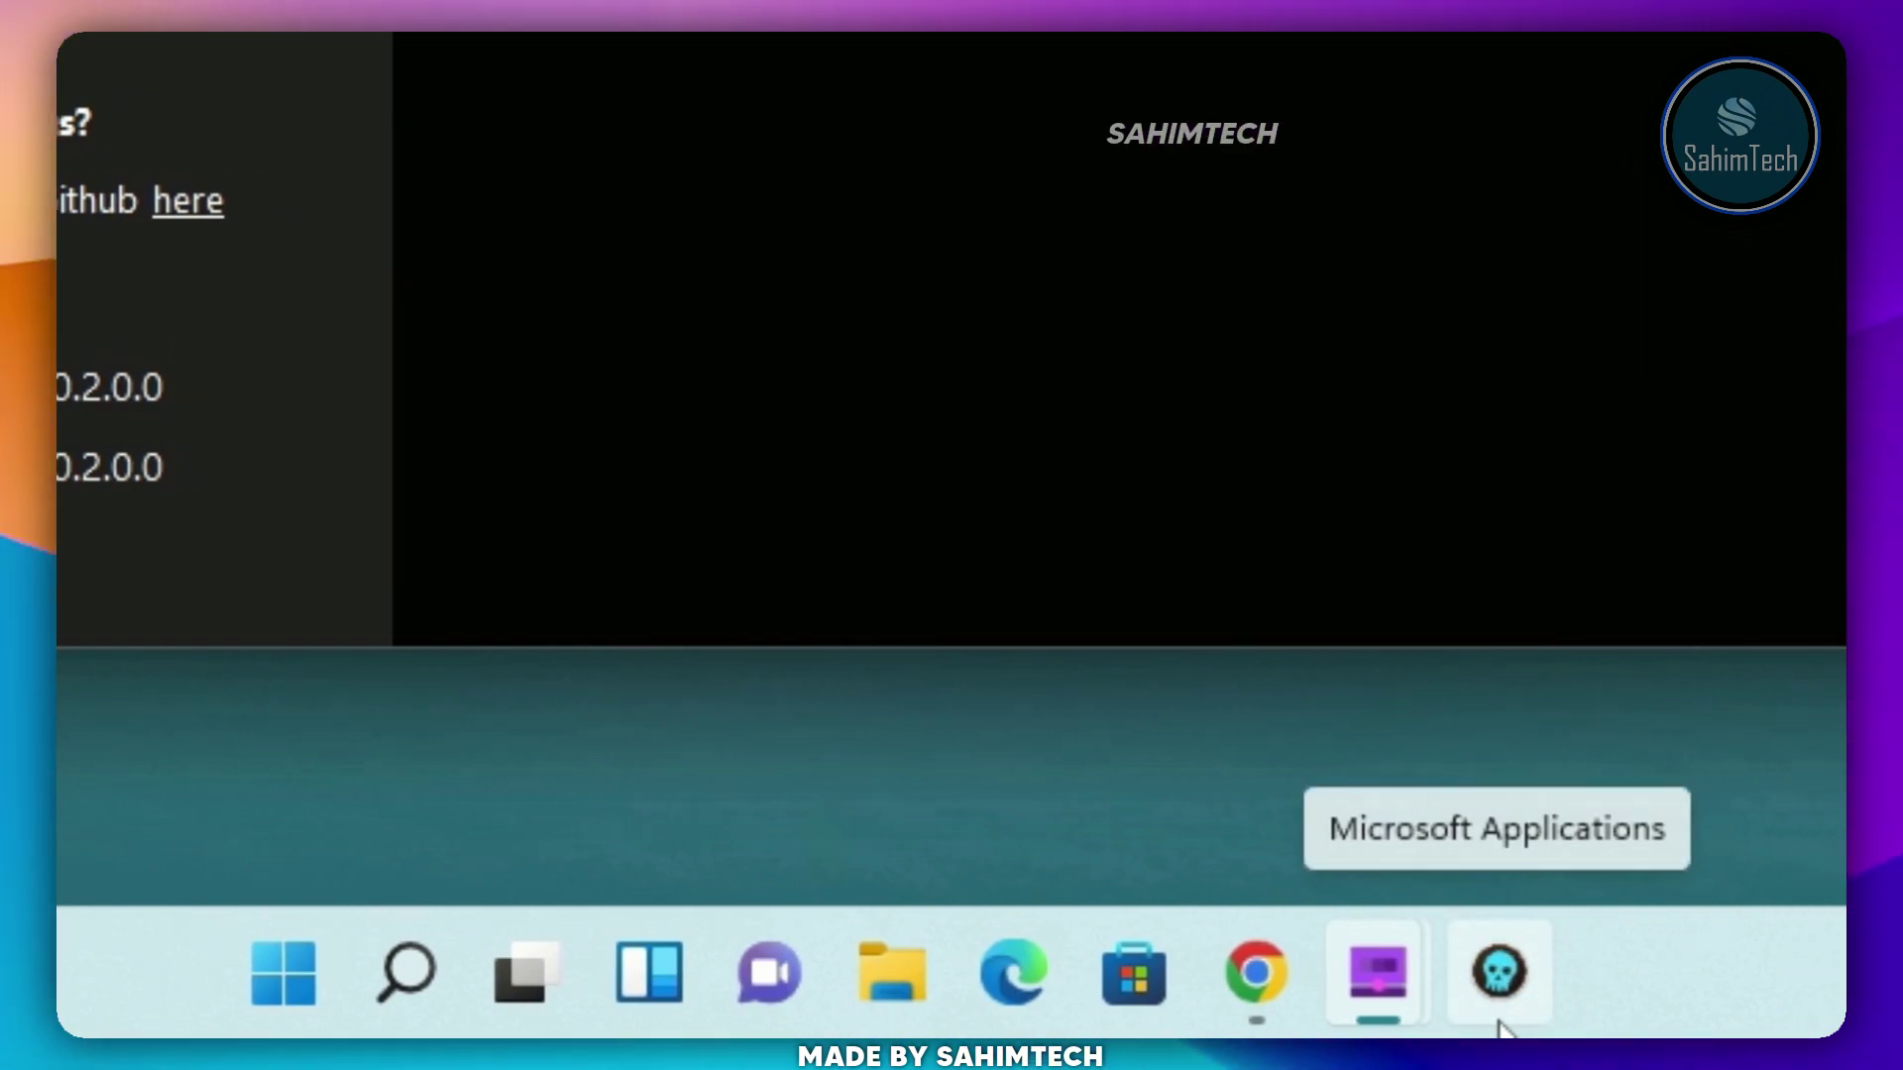
- Expand the pinned Microsoft Applications group on the taskbar and launch Paint from it
click(987, 1007)
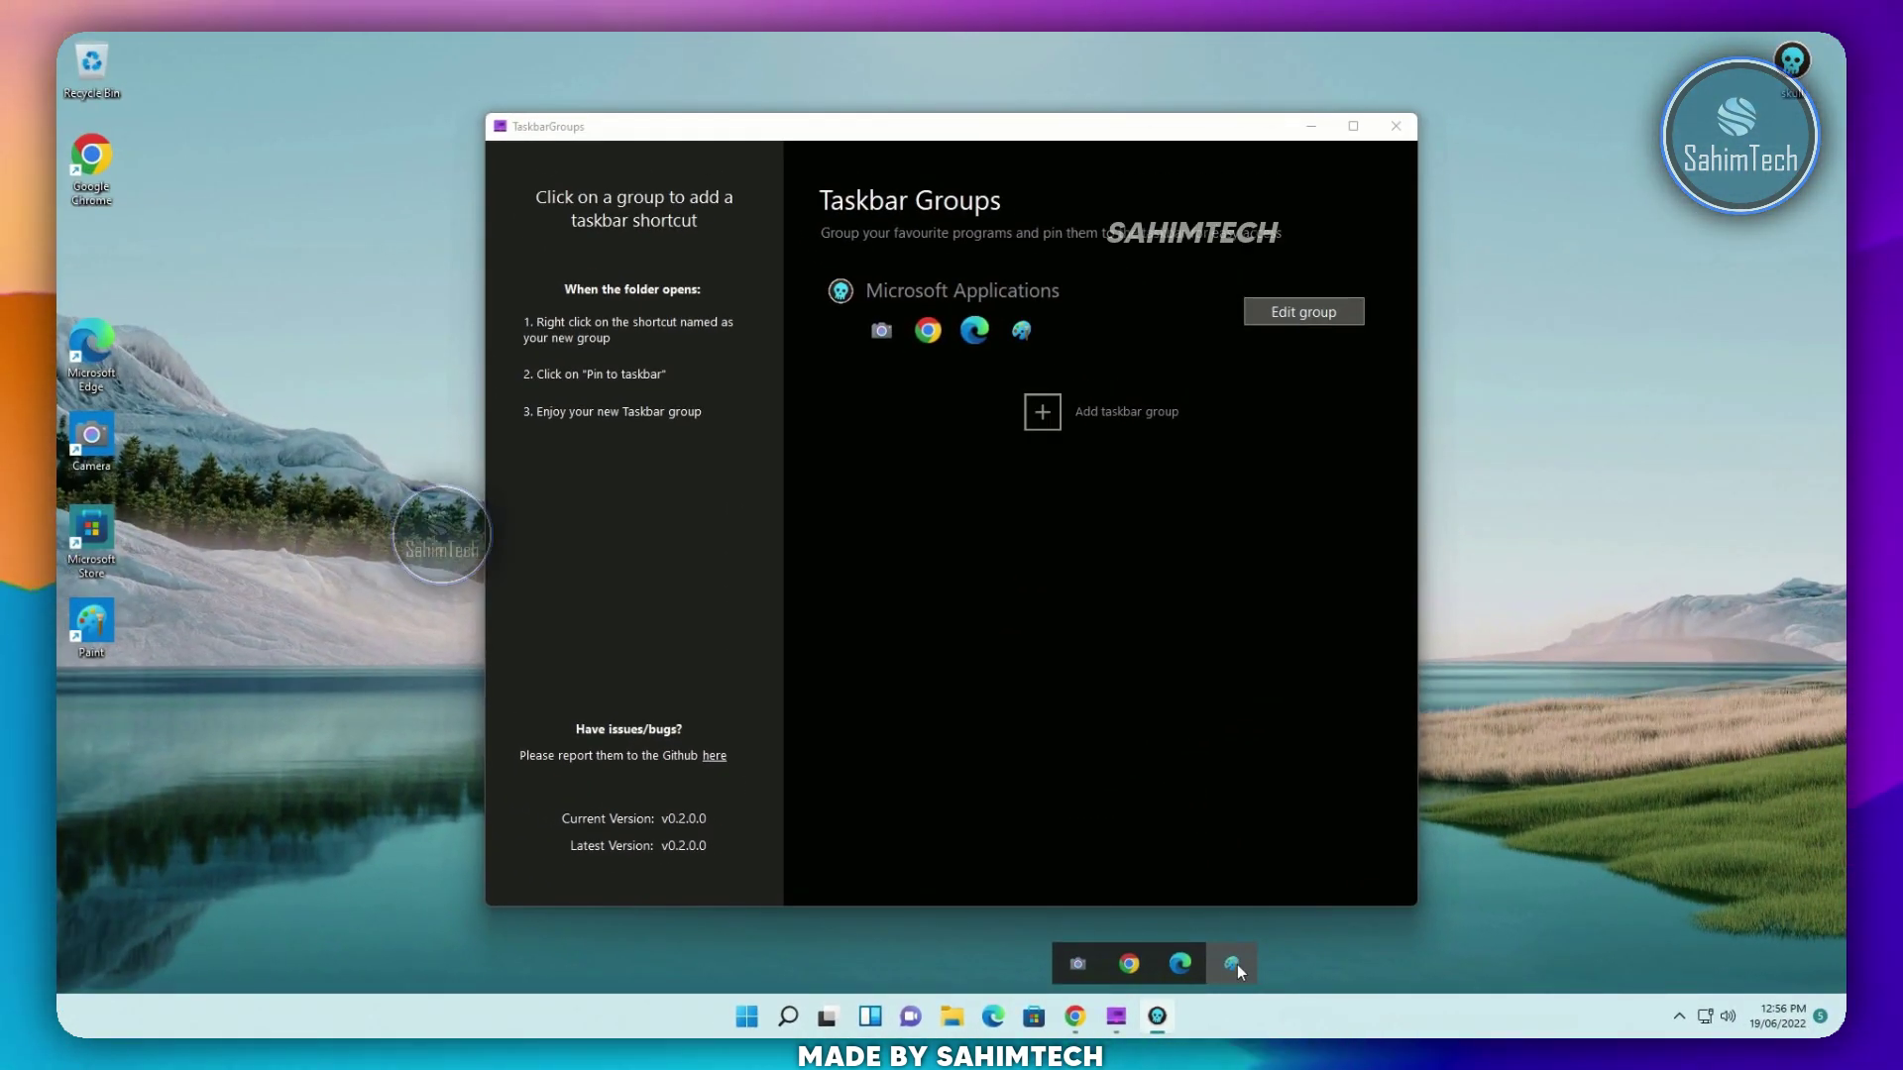
click(1244, 936)
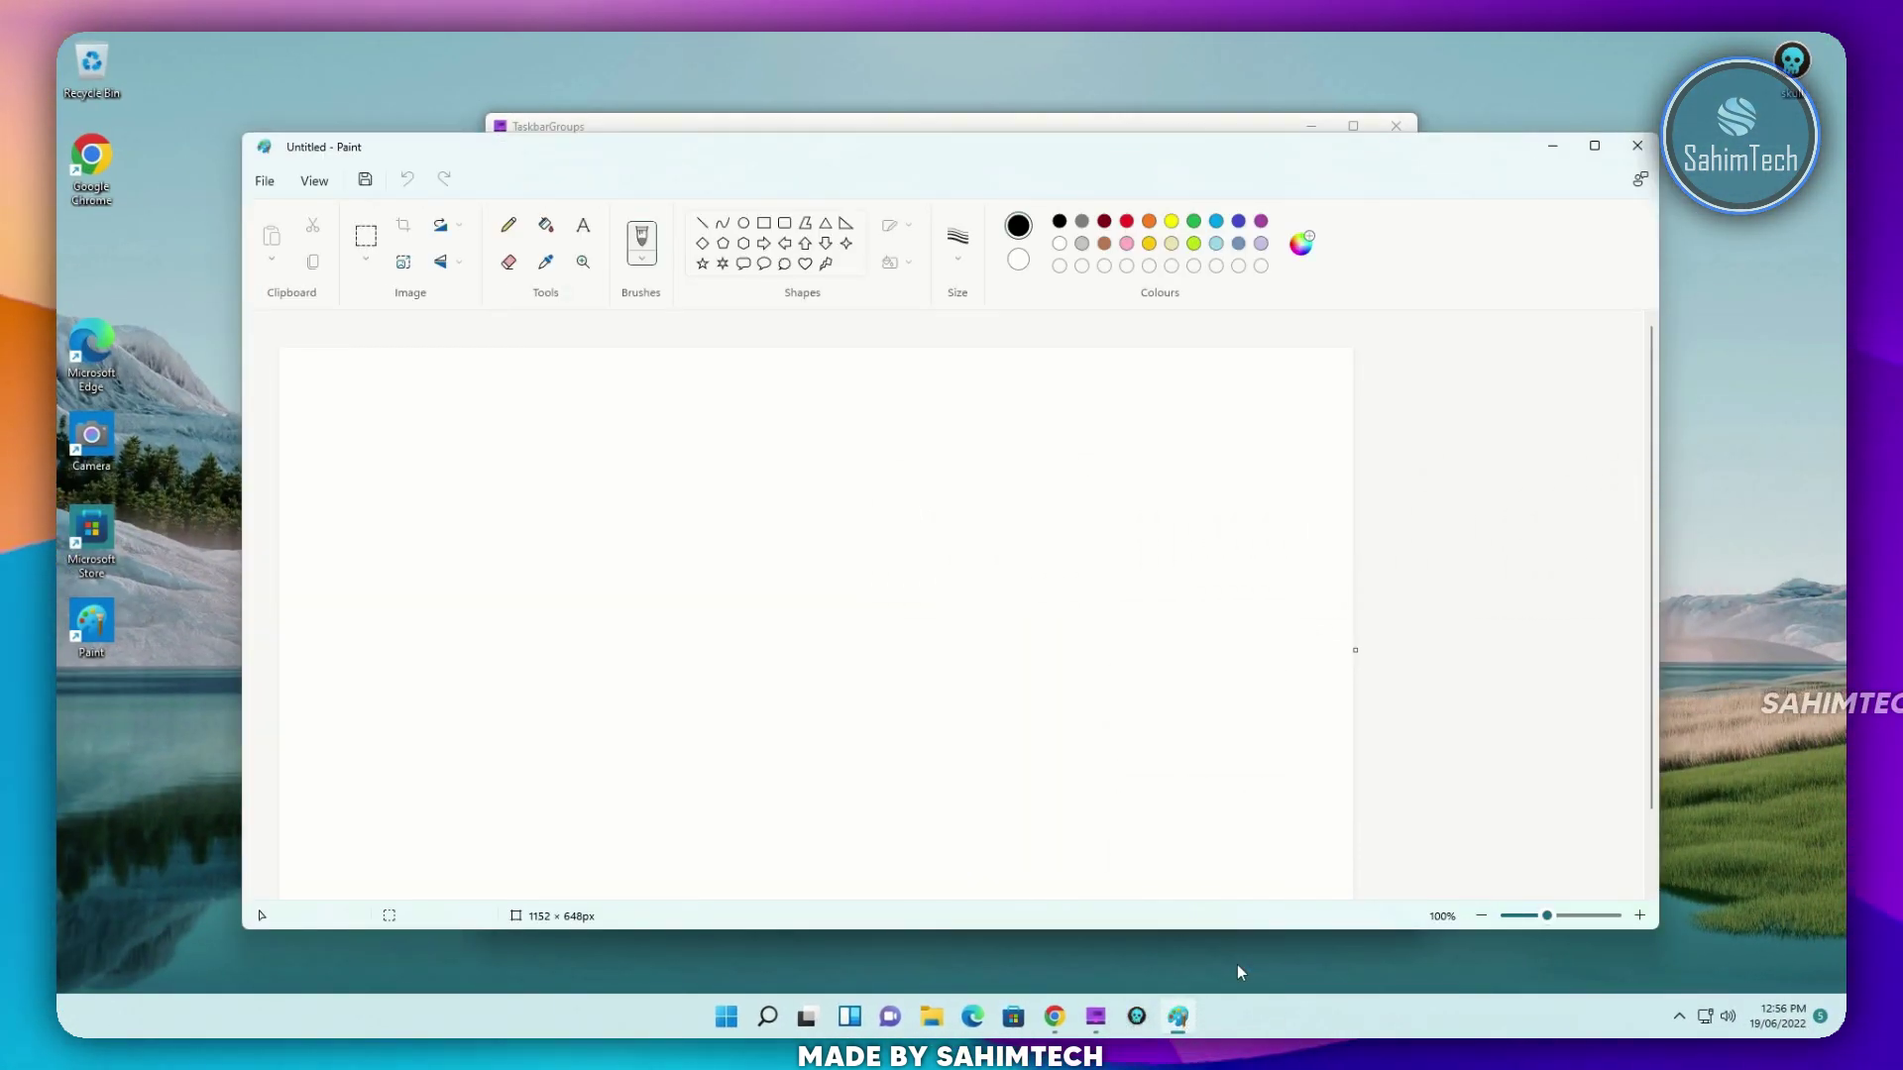
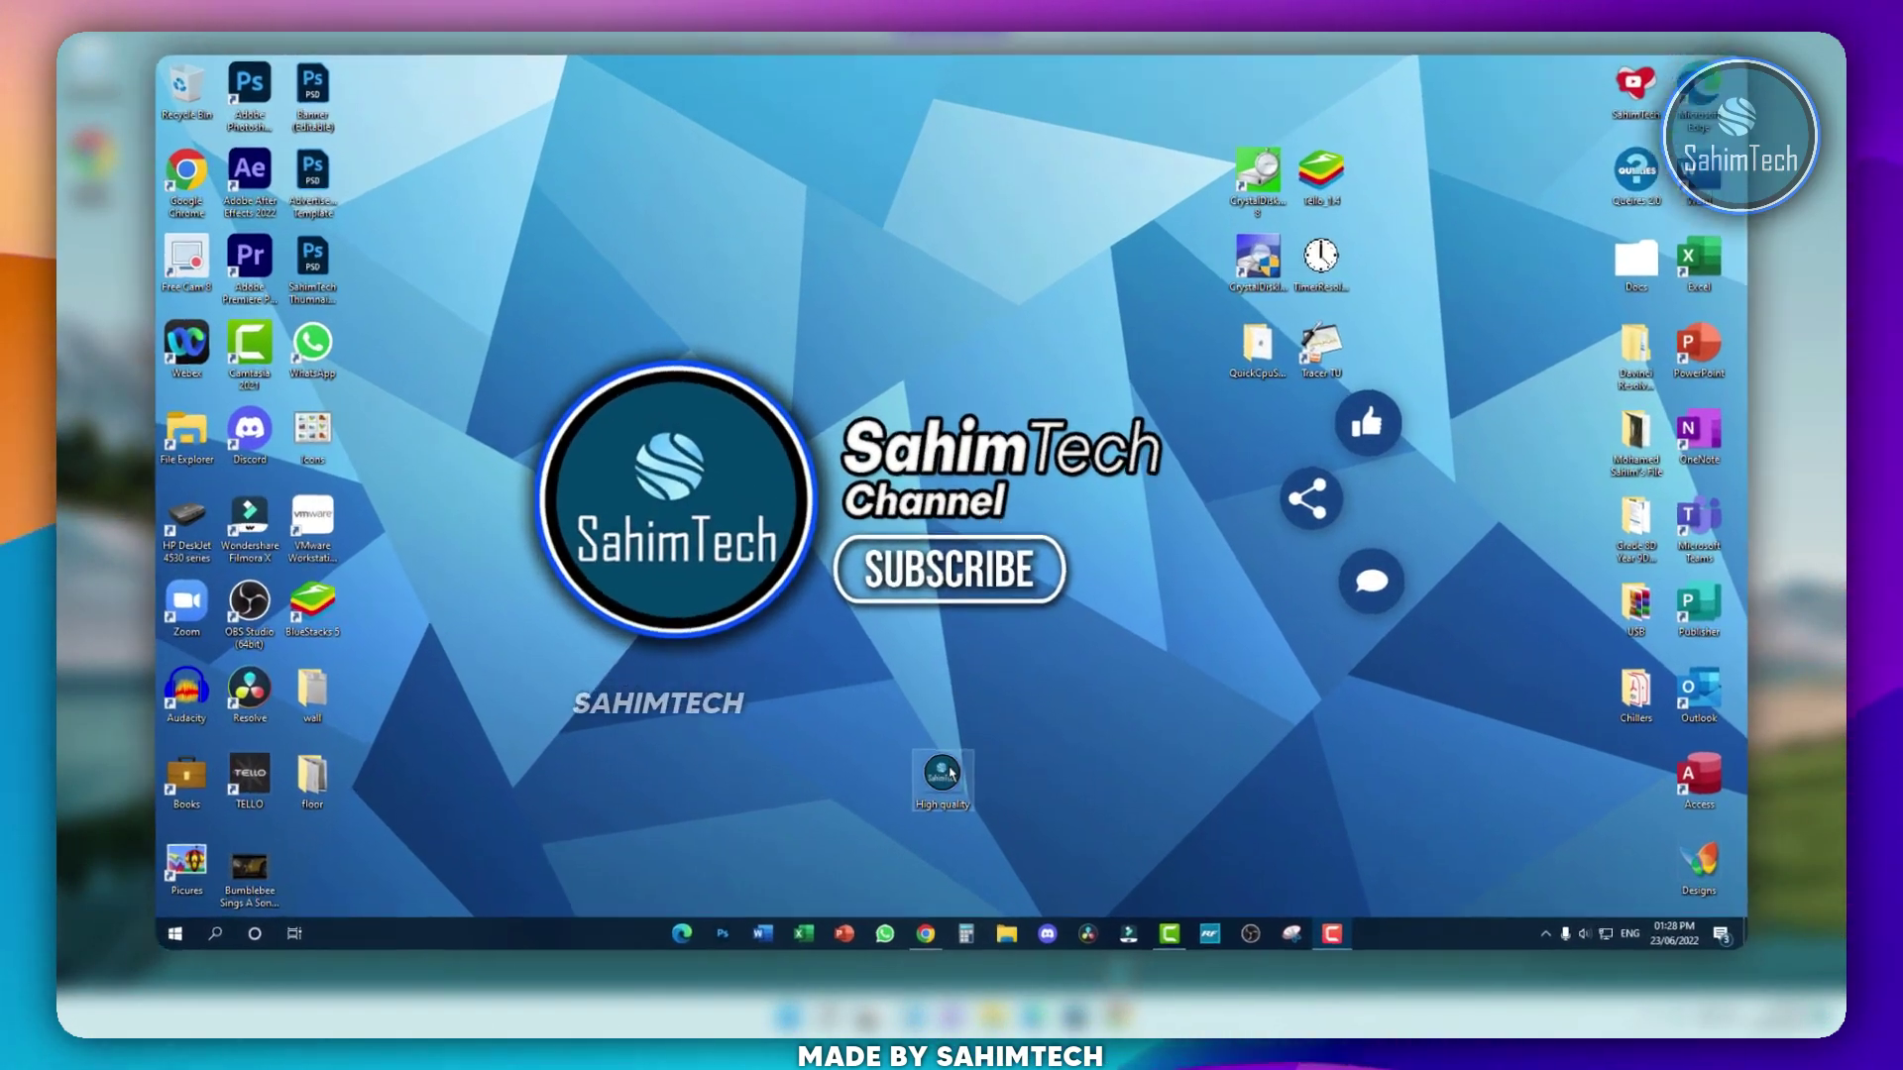
- Demonstrate moving the High quality desktop file over the Windows 10 taskbar and into an application window
drag(944, 763, 937, 895)
drag(902, 824, 909, 638)
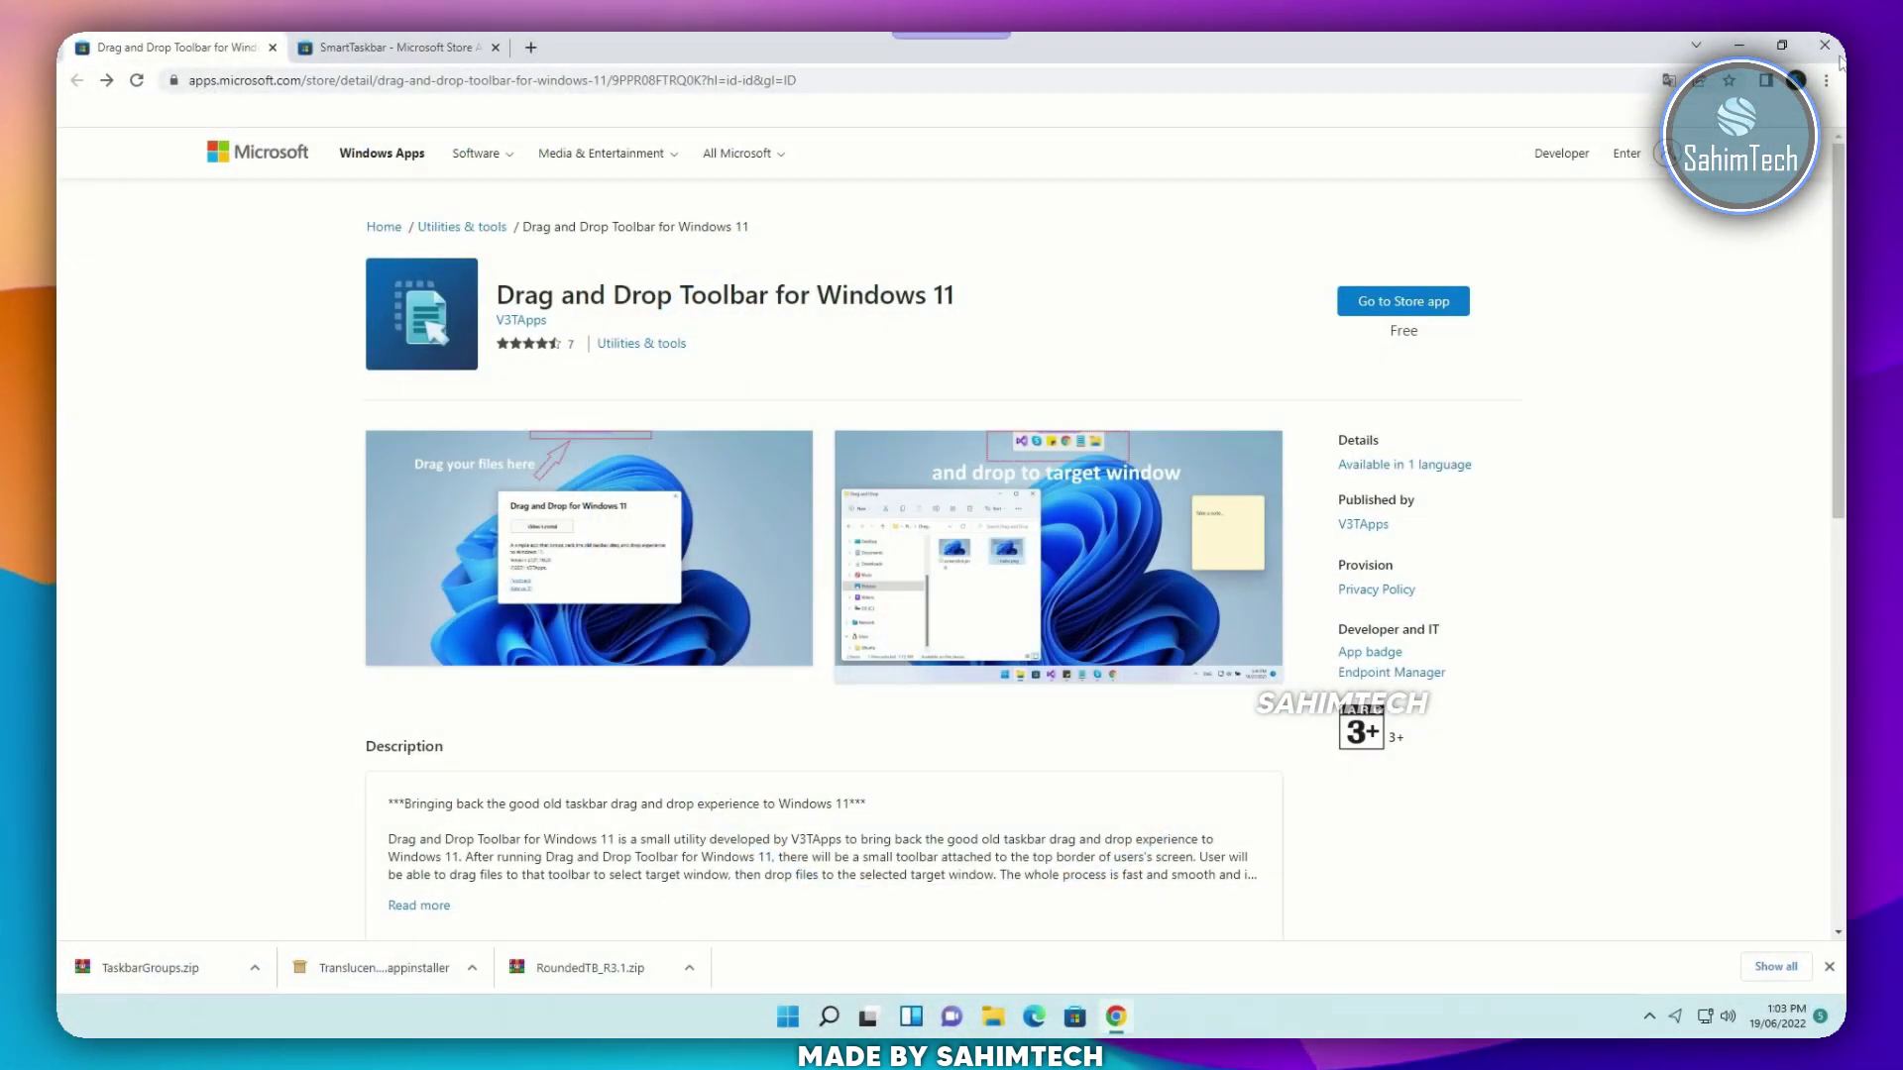
- Minimize the browser and try to drop the skull file from the desktop onto Chrome in the Windows 11 taskbar
click(1737, 47)
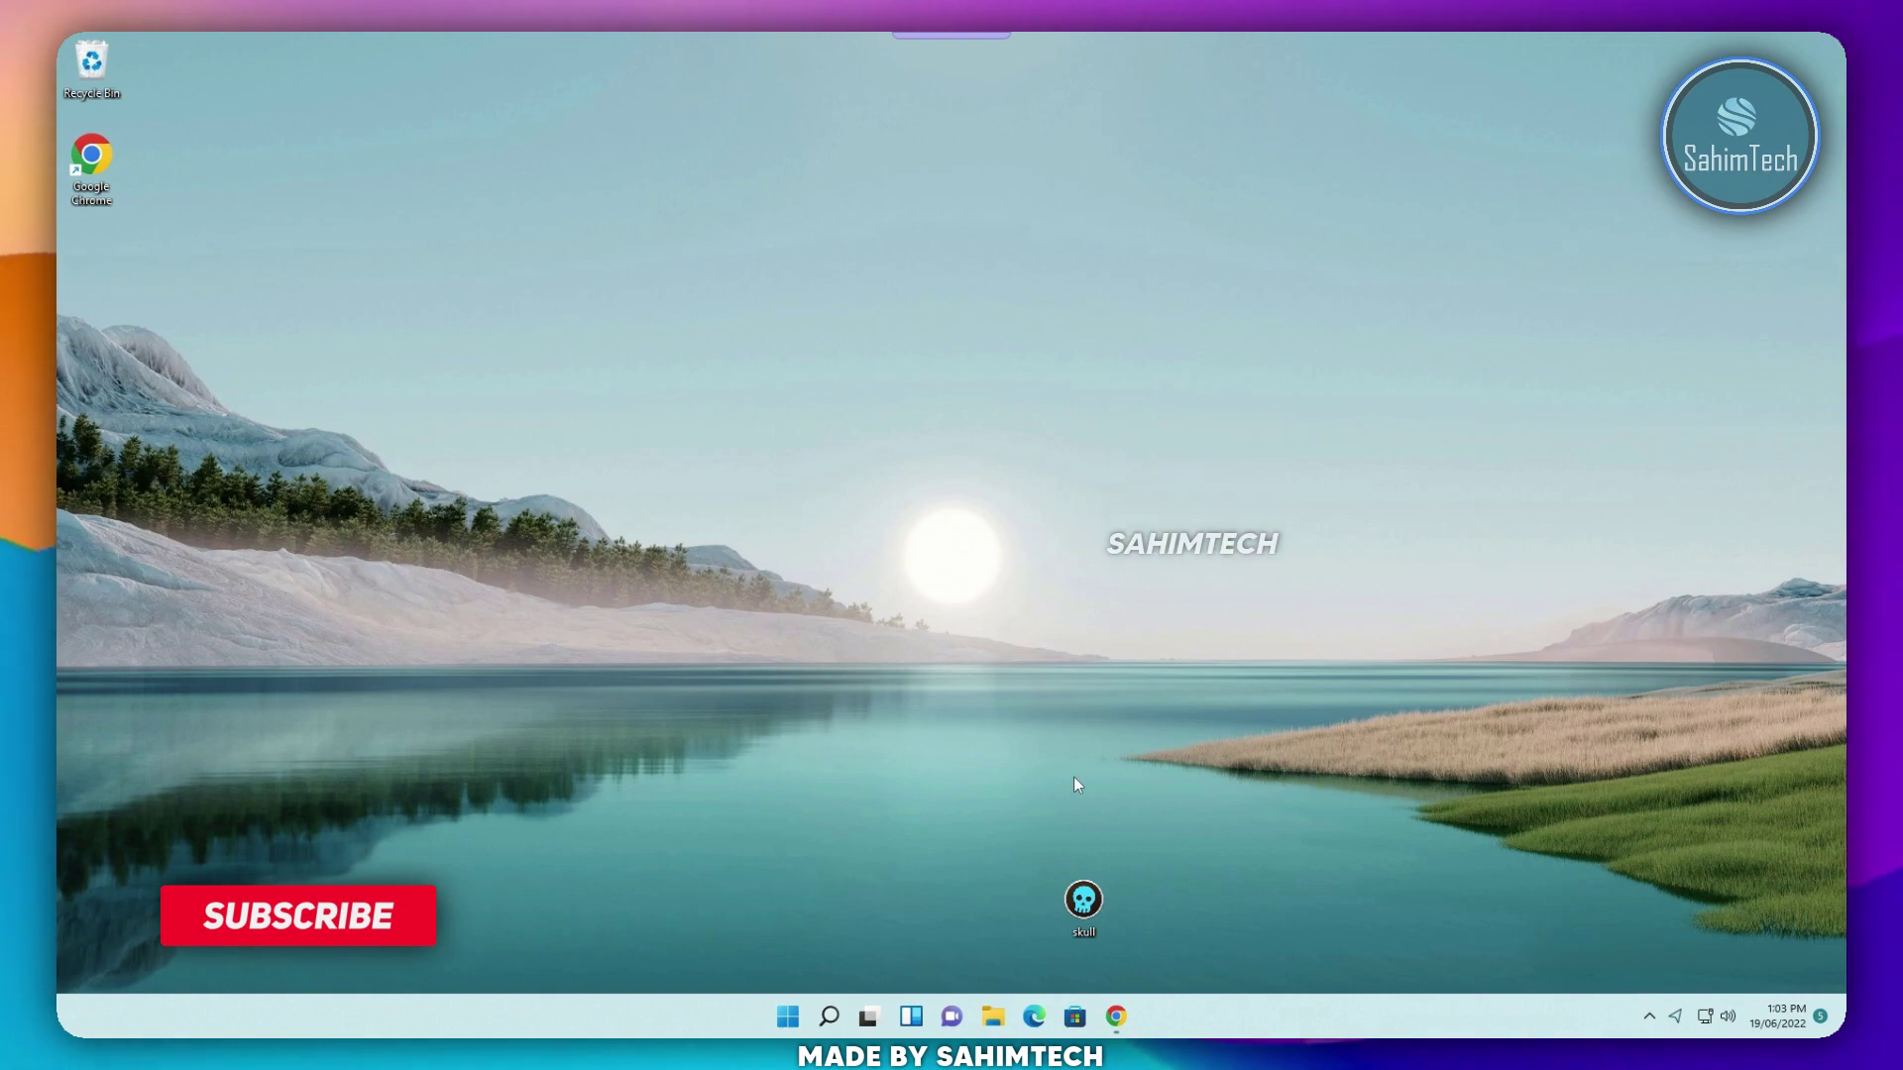
drag(1094, 923, 1102, 887)
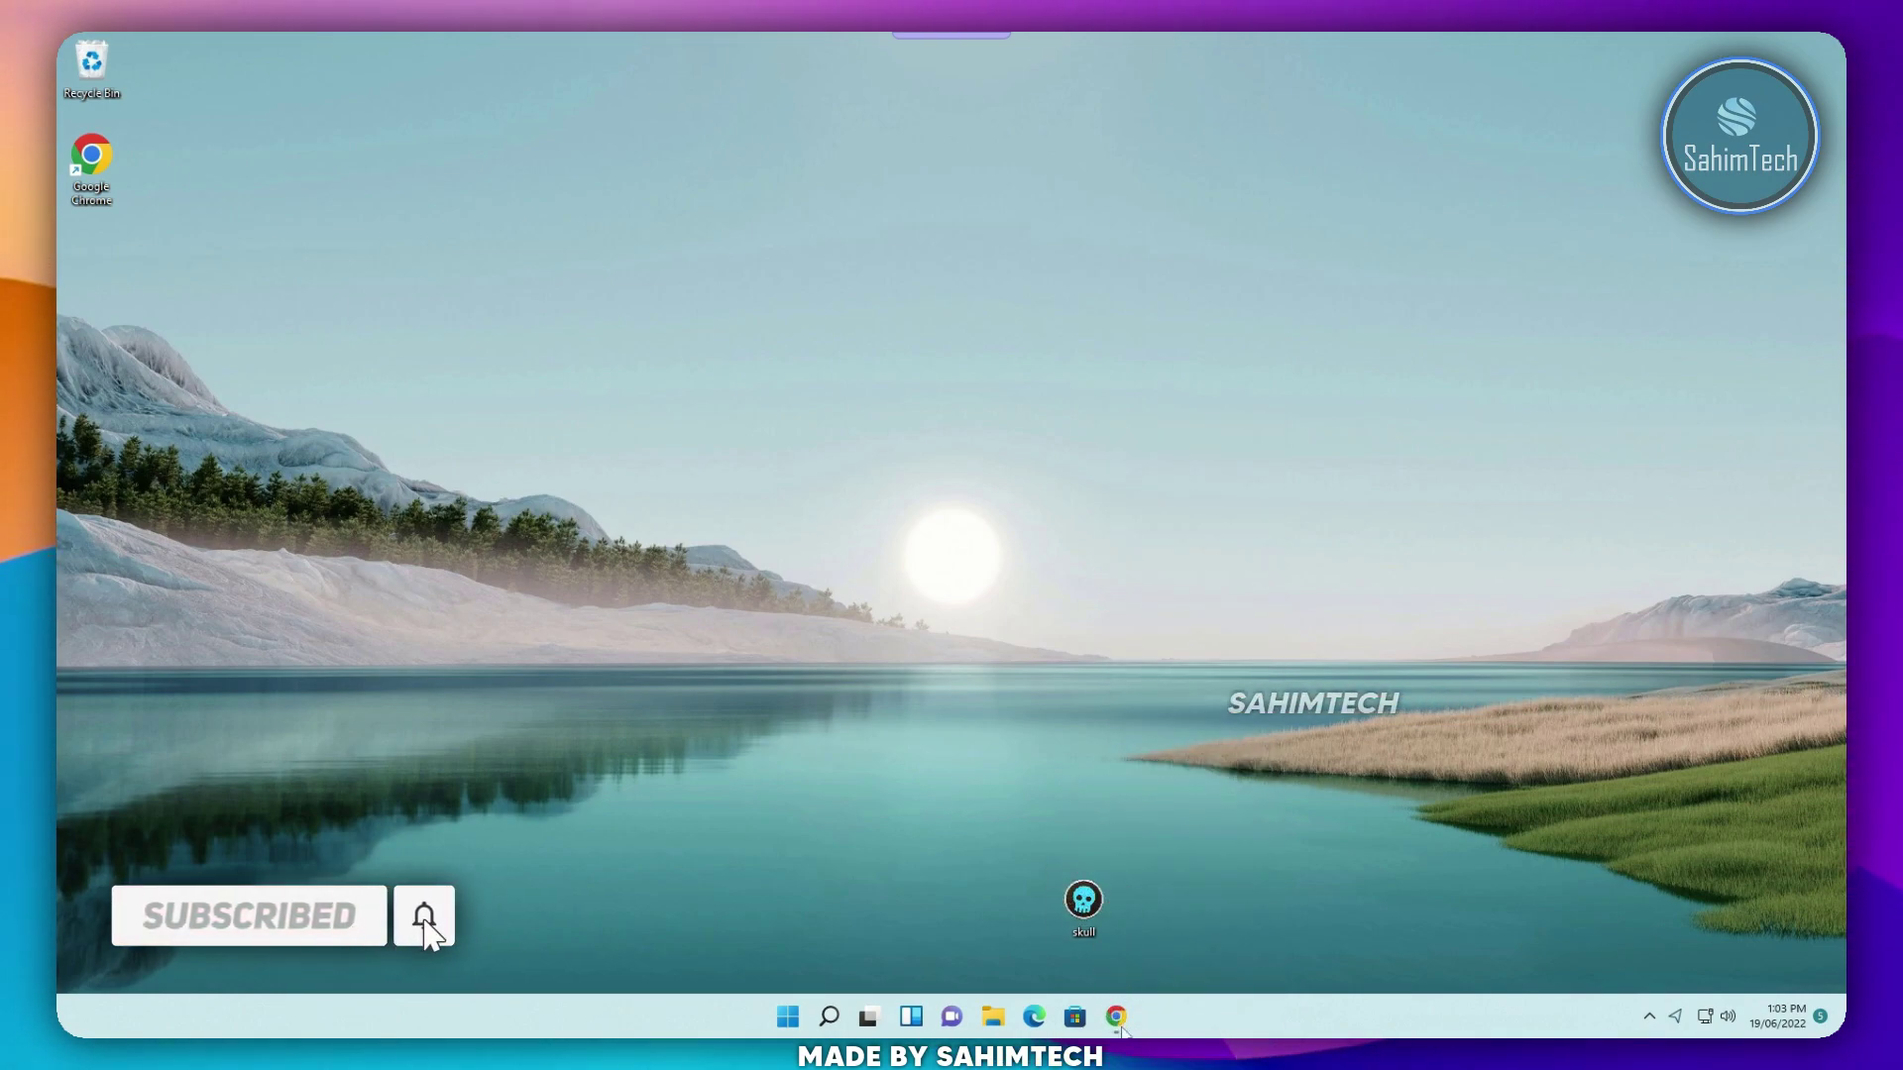
drag(1114, 1003, 1089, 931)
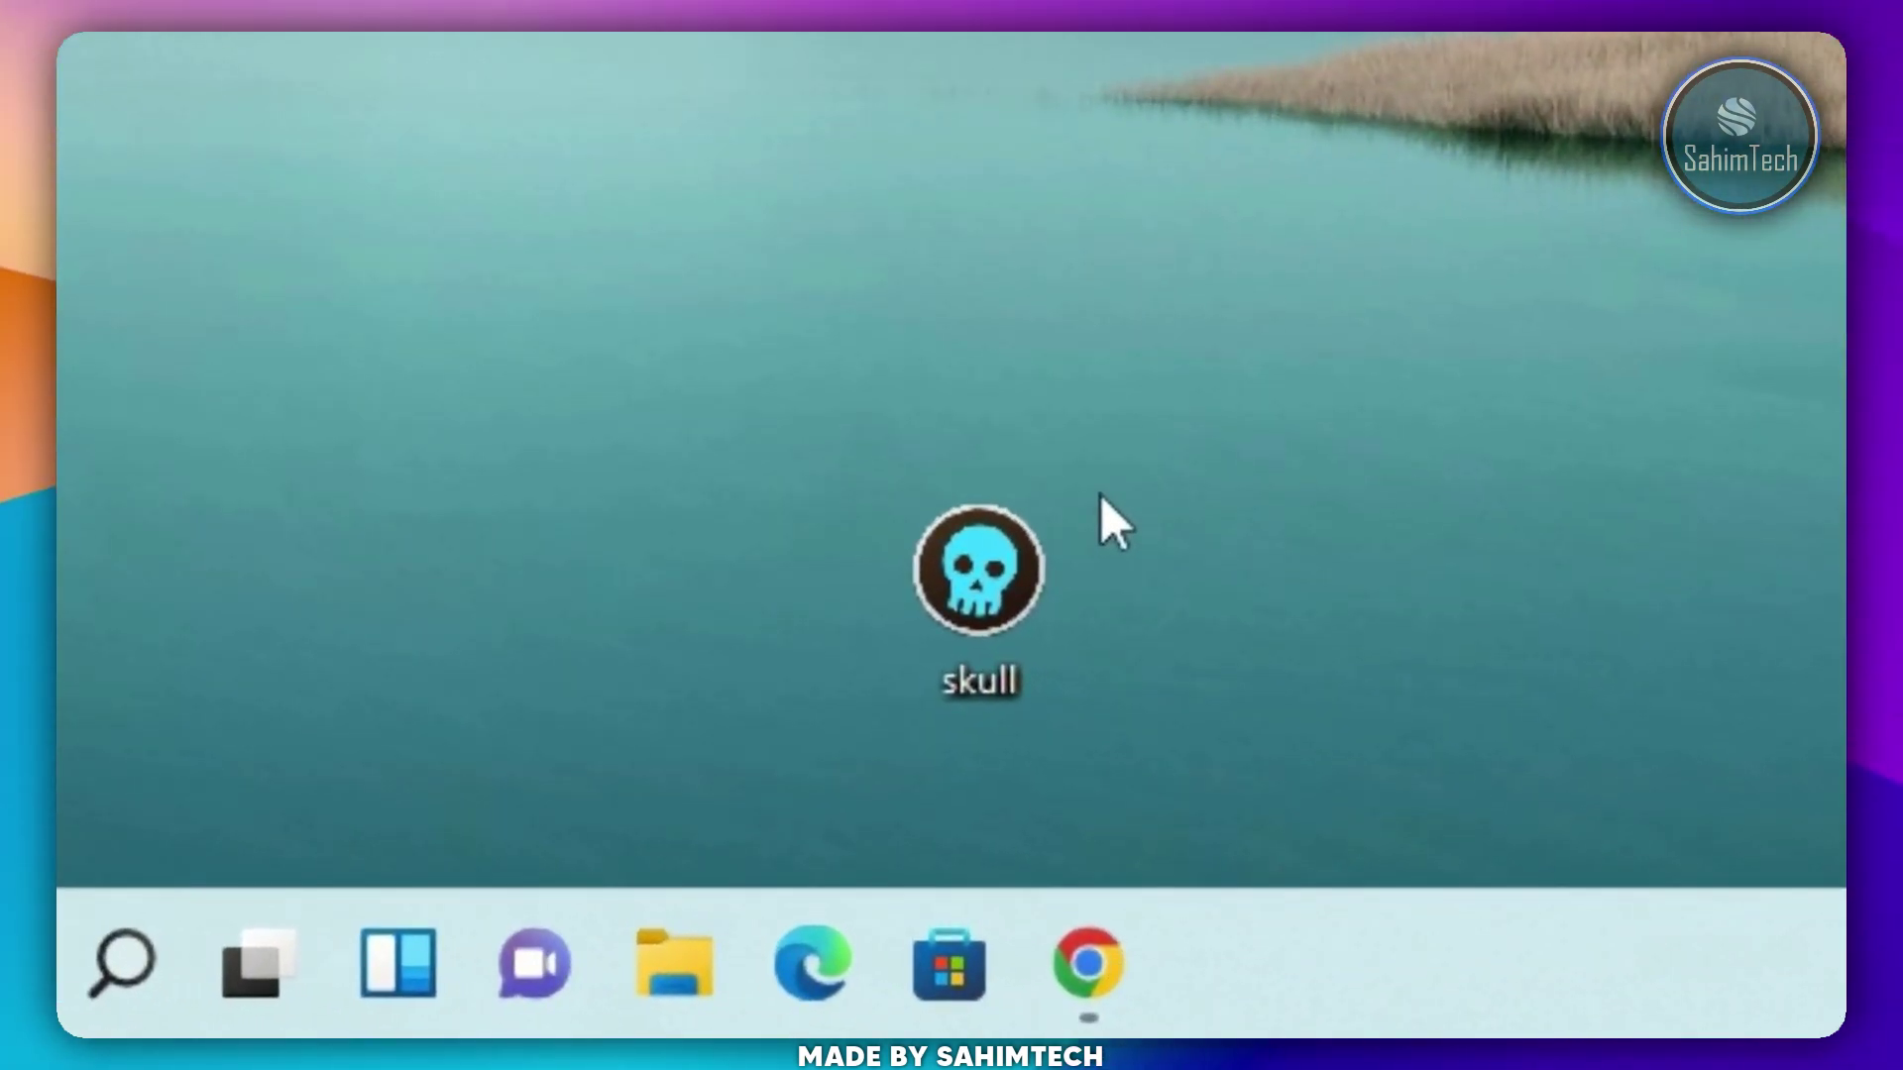
- Open the desktop's skull file in Chrome by passing it through the Drag and Drop Toolbar at the screen's upper edge
mouse_move(1050, 748)
mouse_down()
mouse_move(1085, 755)
mouse_move(1034, 719)
mouse_up()
drag(979, 538, 950, 565)
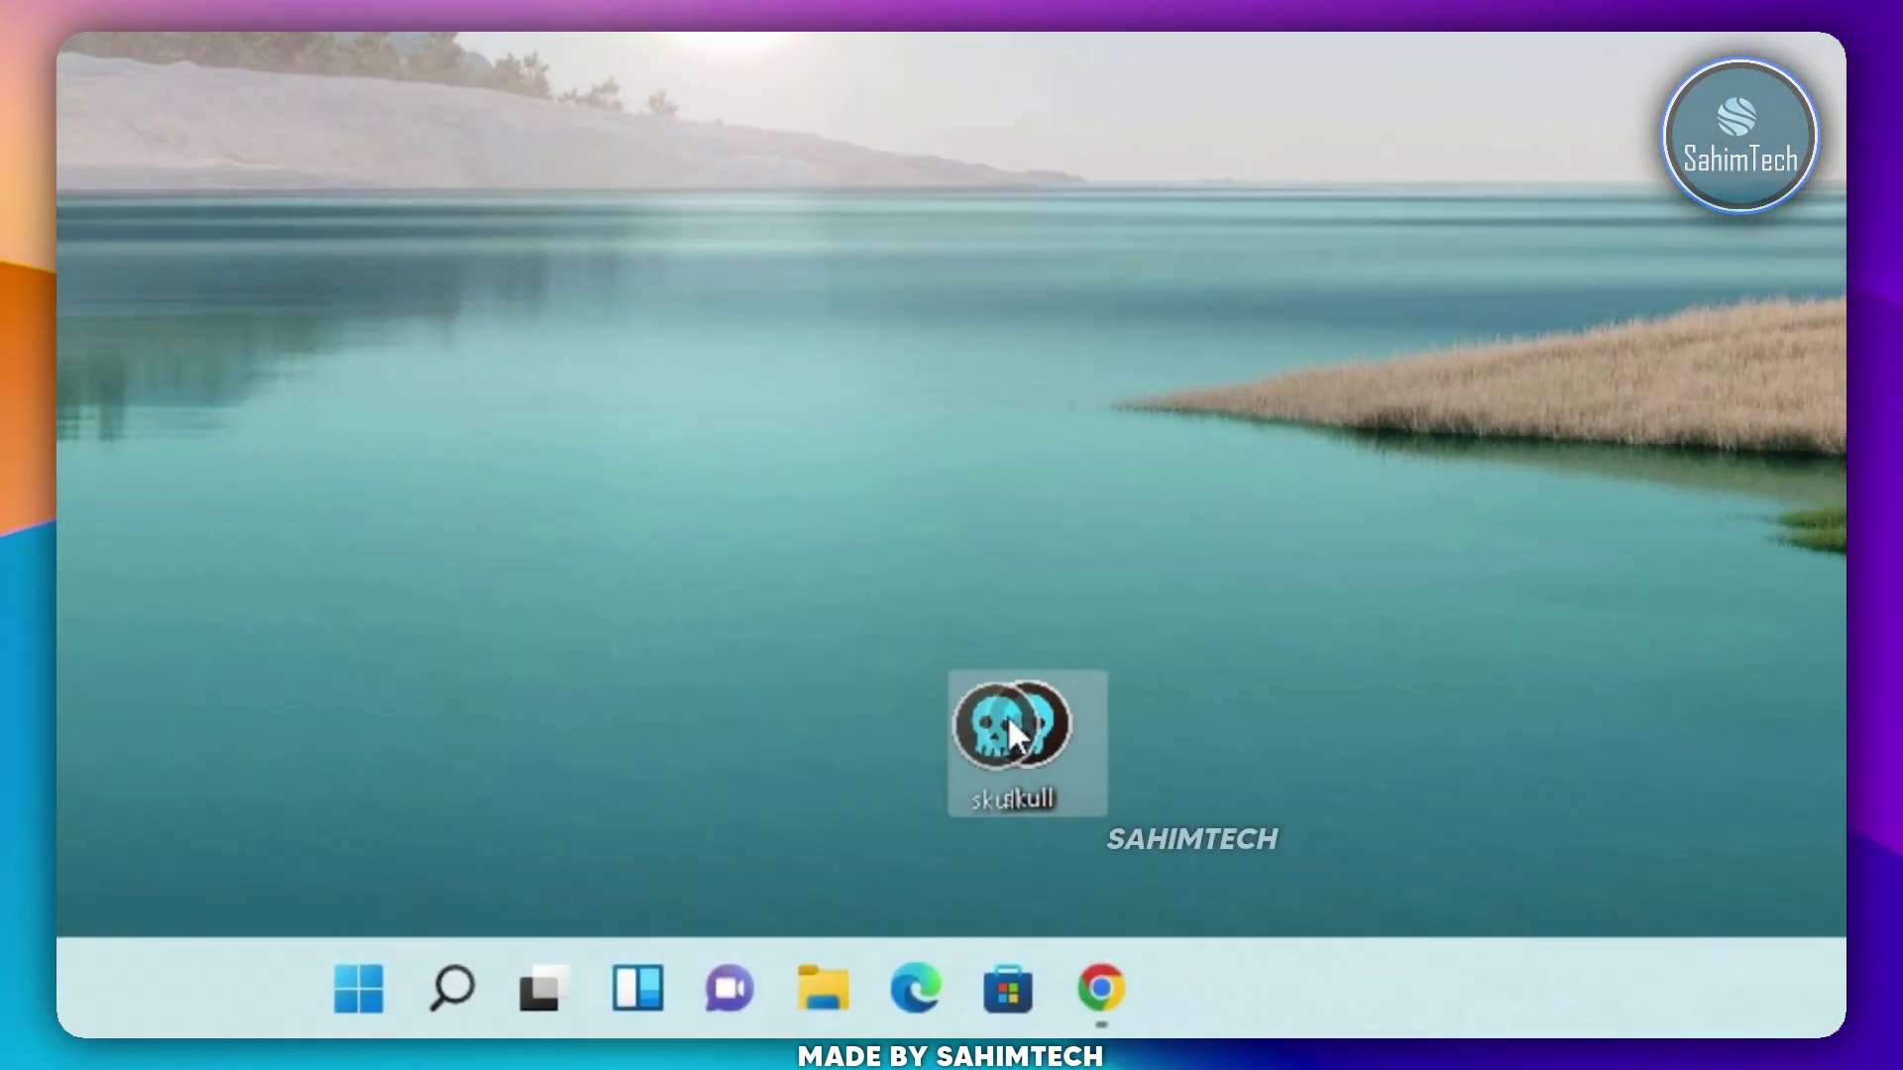
drag(1007, 715, 791, 0)
drag(981, 36, 944, 41)
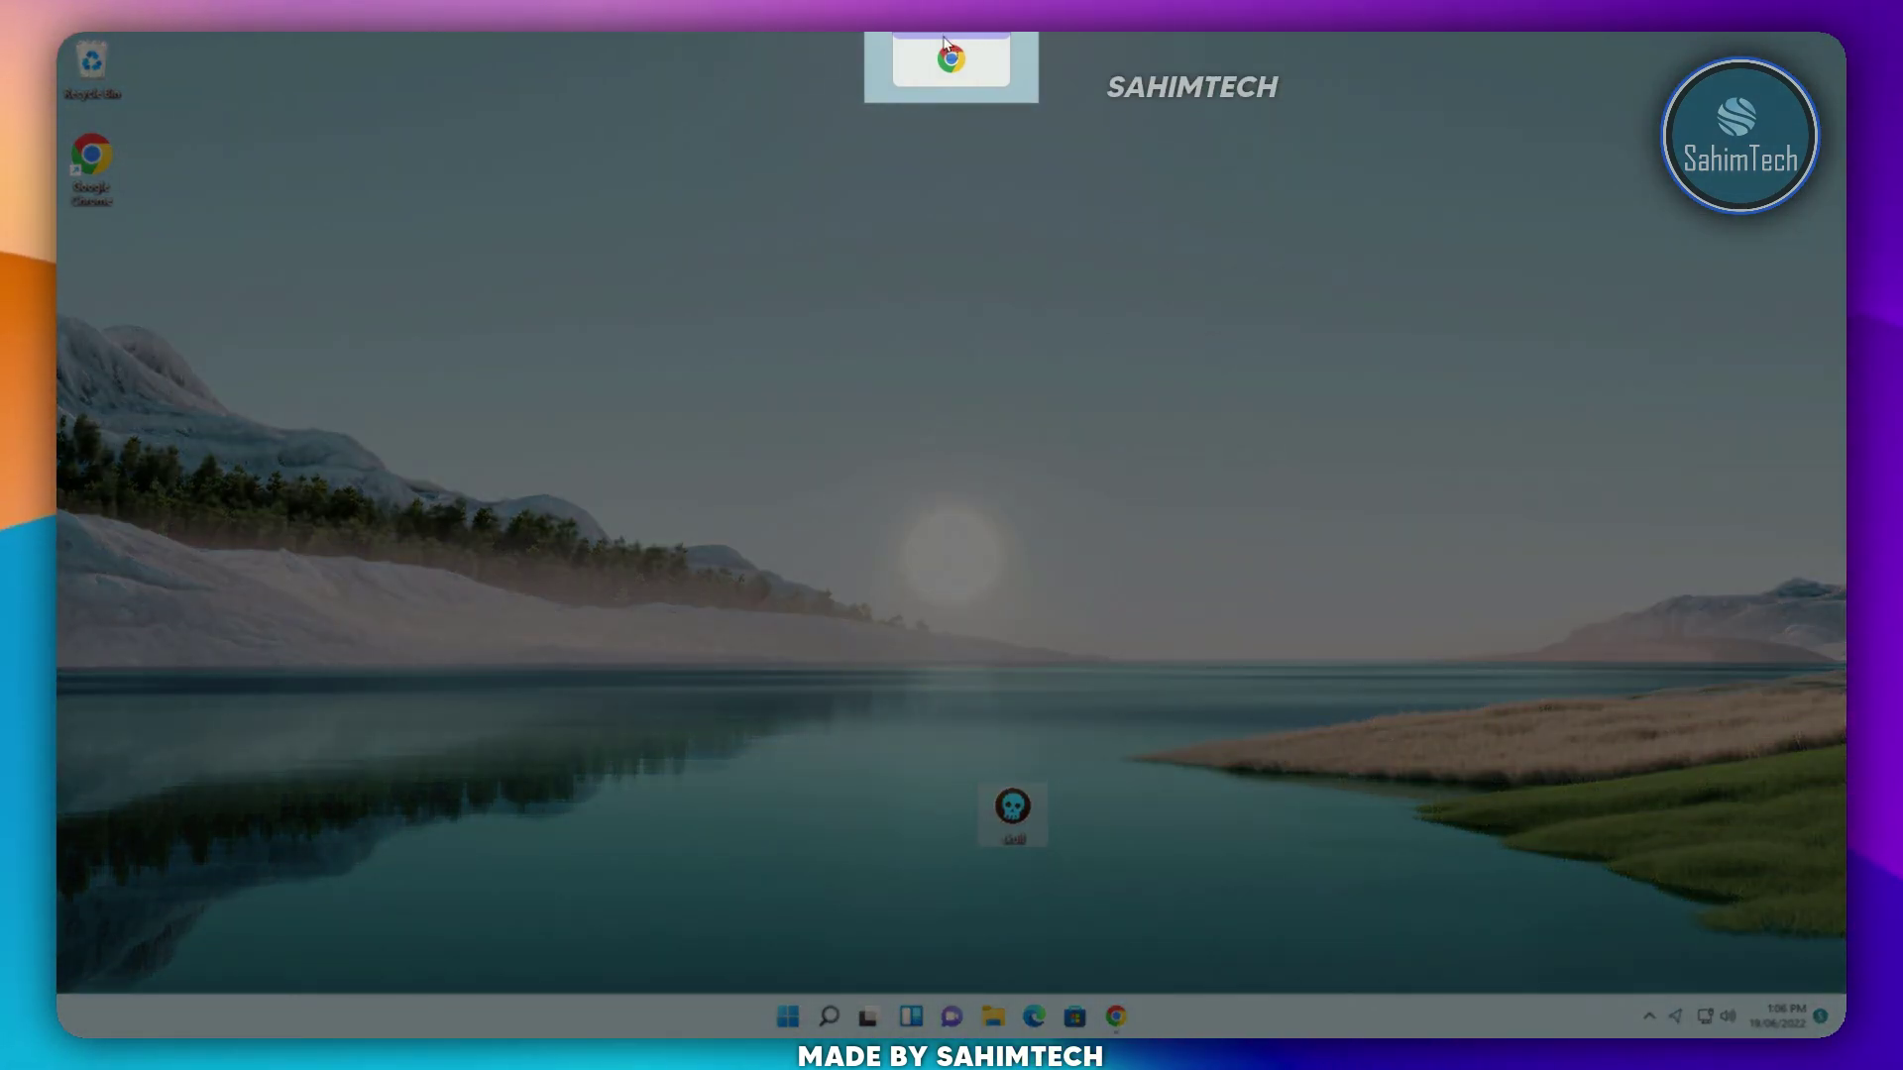
drag(944, 42, 956, 81)
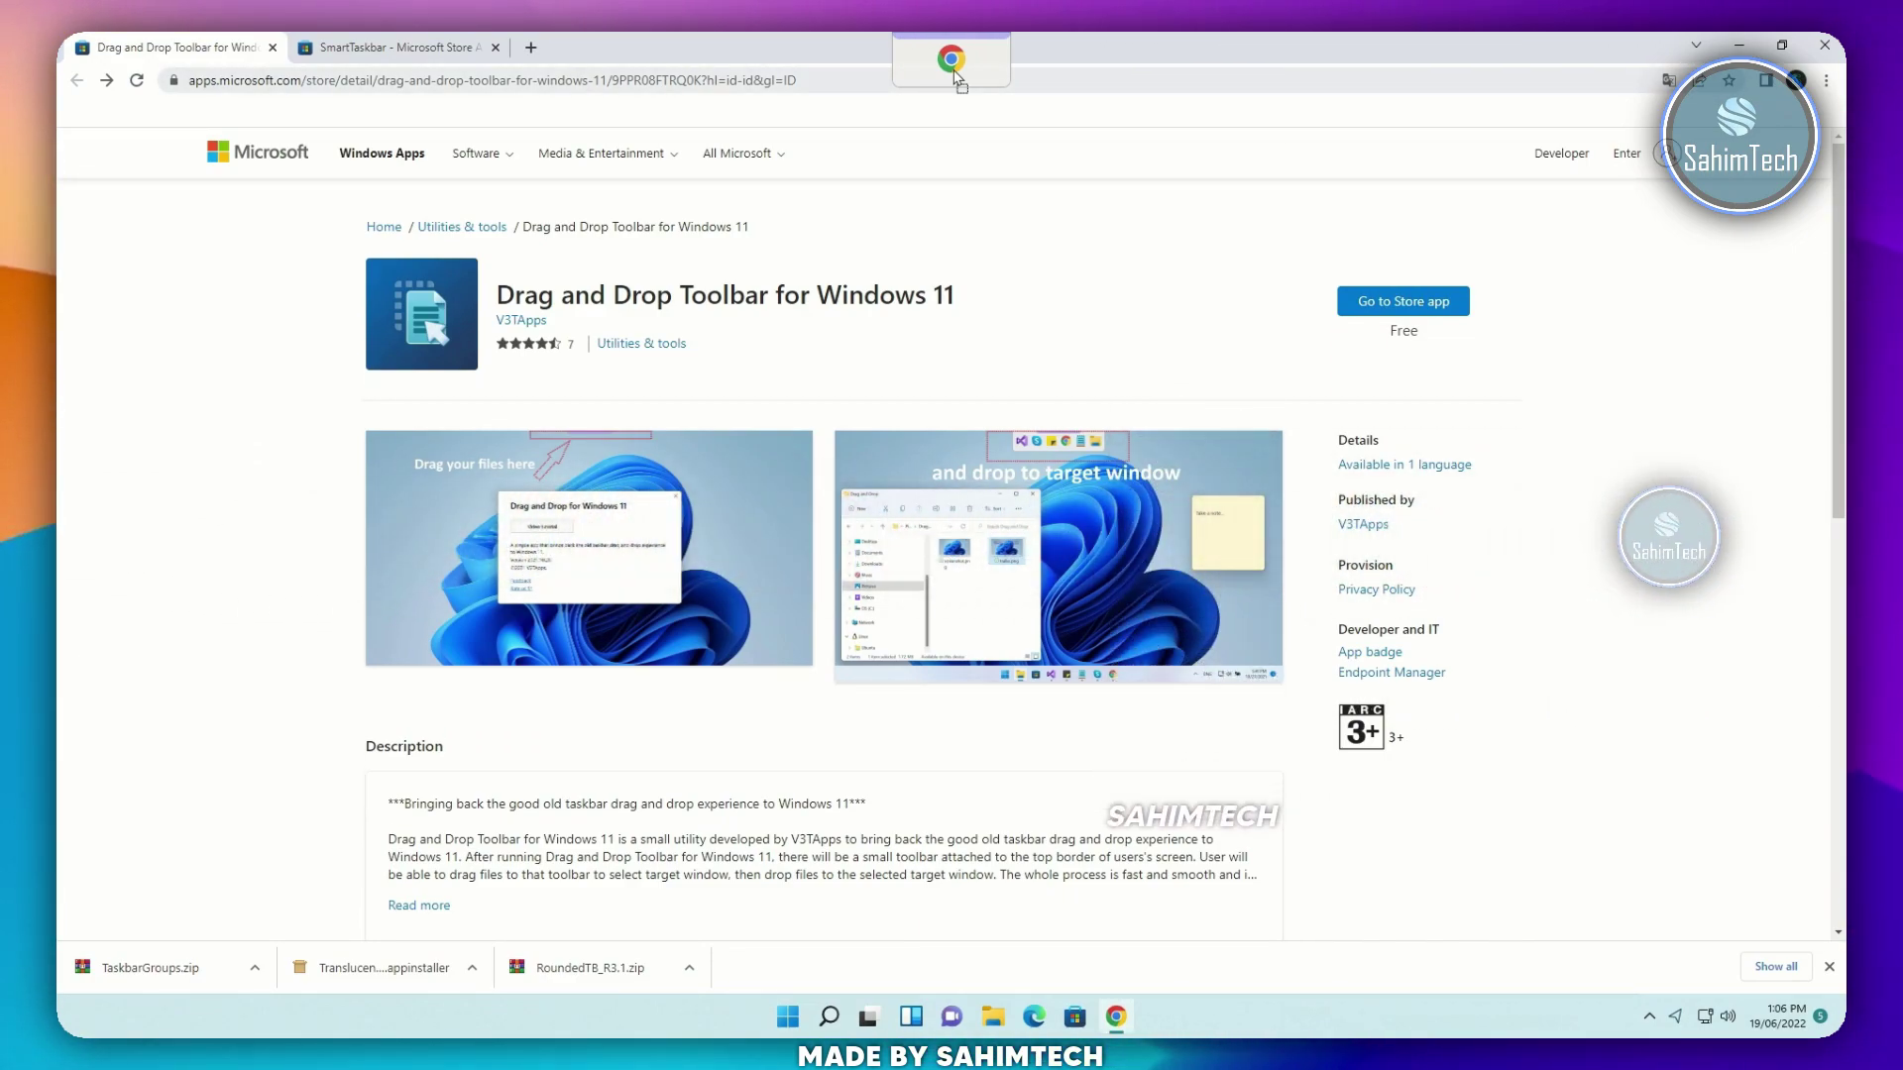
drag(1004, 286, 1015, 316)
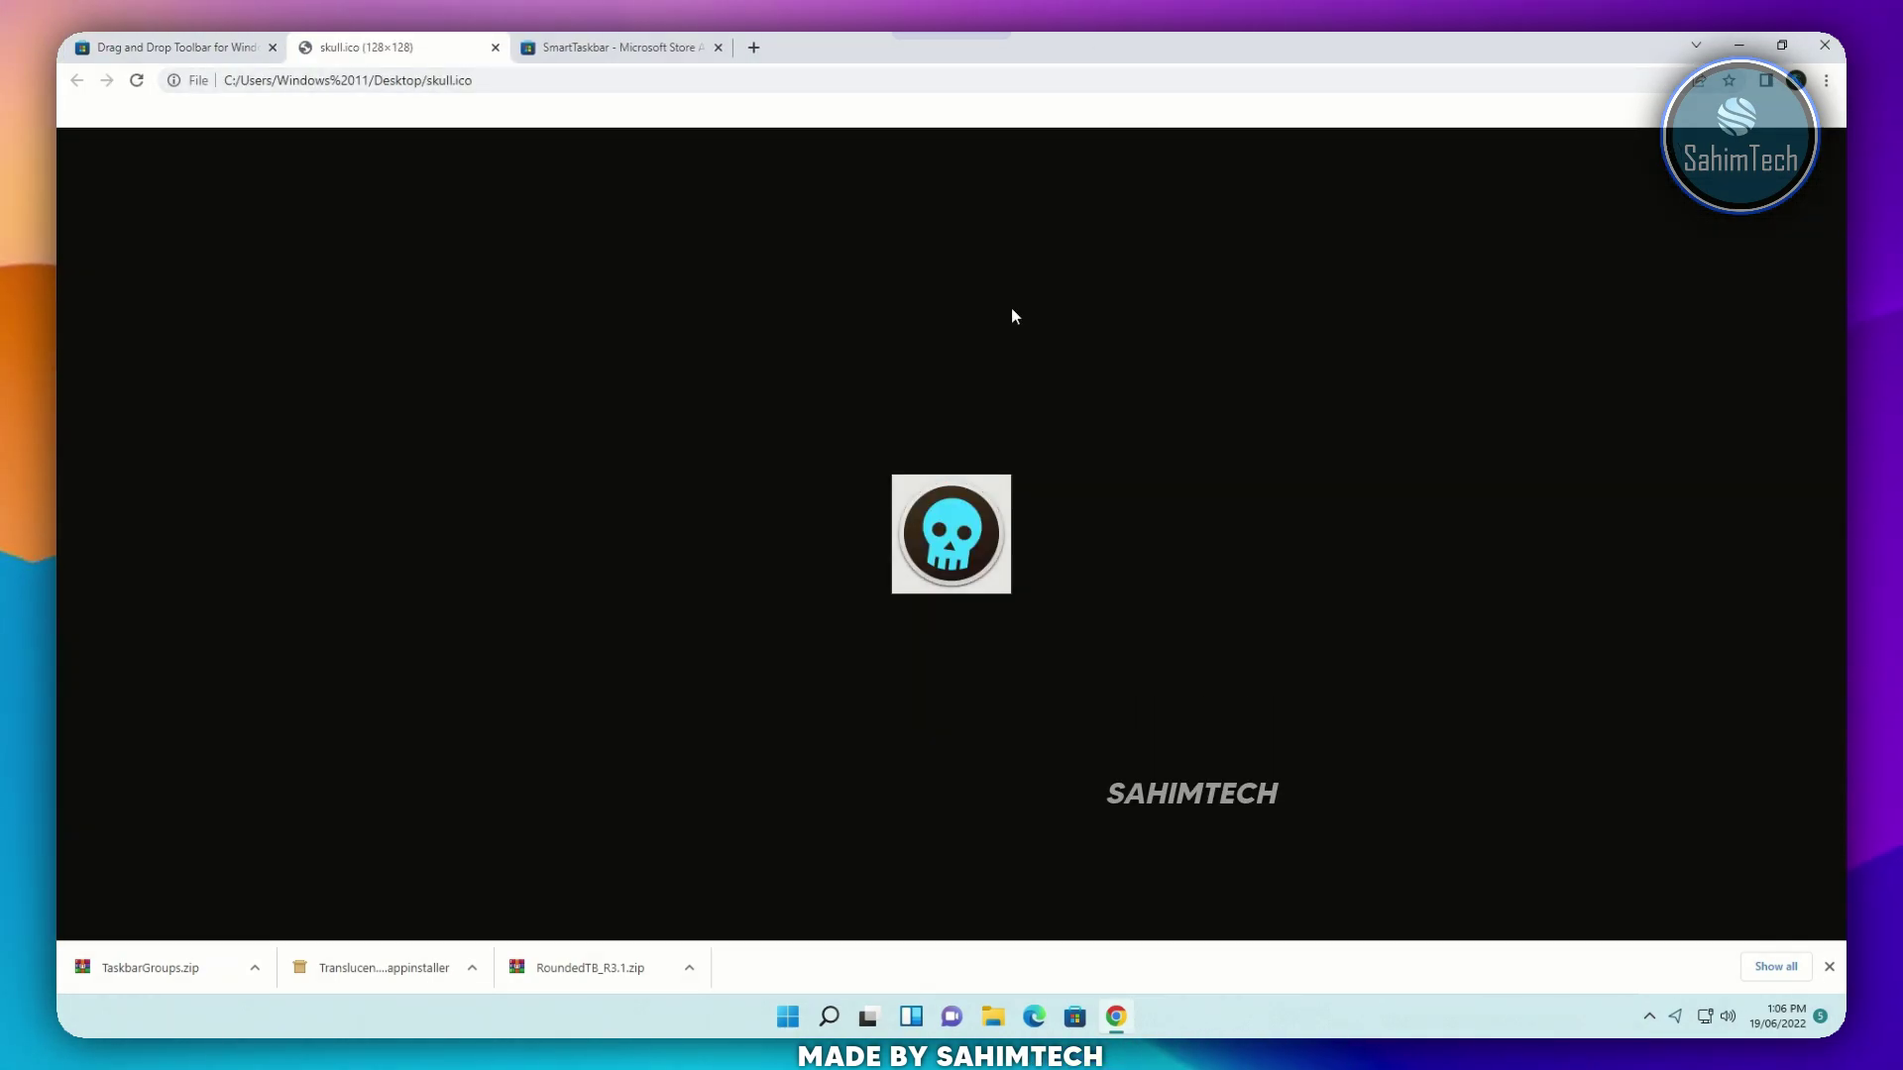
- Return to the desktop and transfer the skull file through the Drag and Drop Toolbar onto the blank Paint canvas
key(super+d)
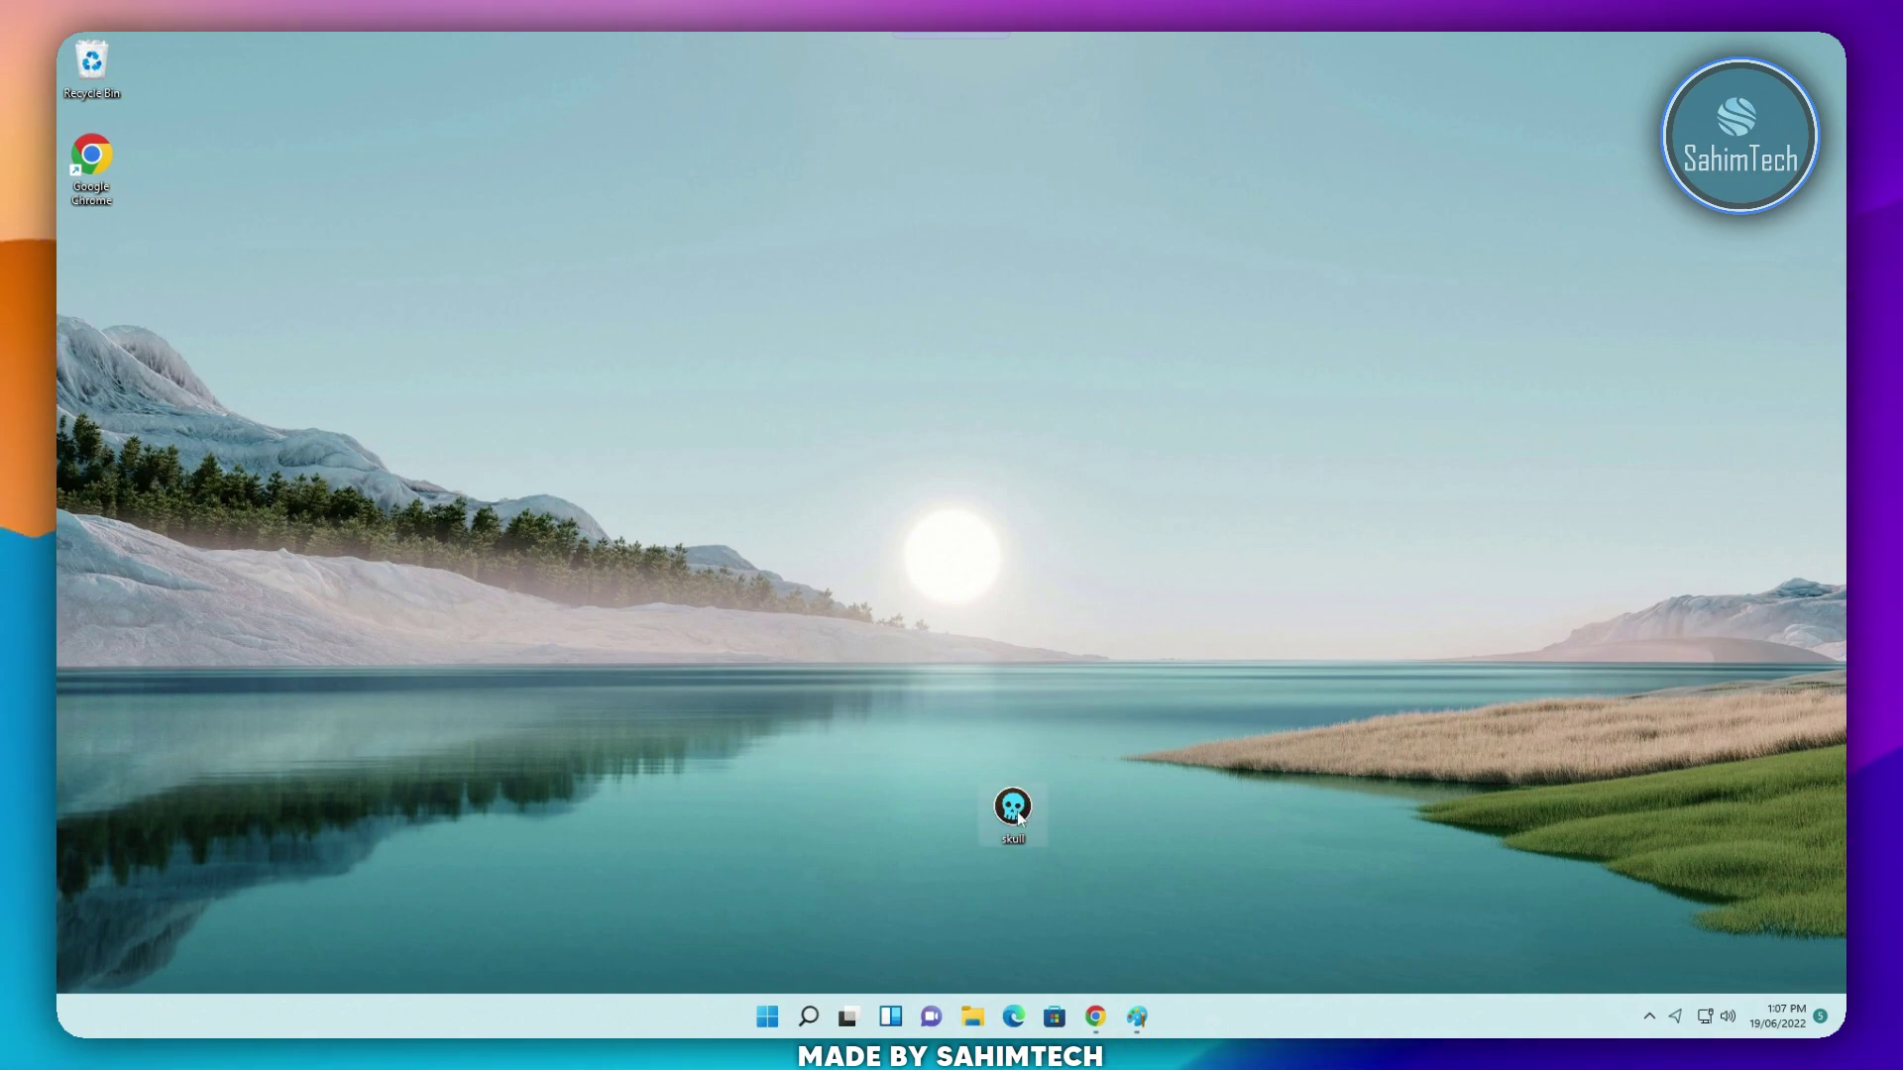
drag(1031, 841, 922, 40)
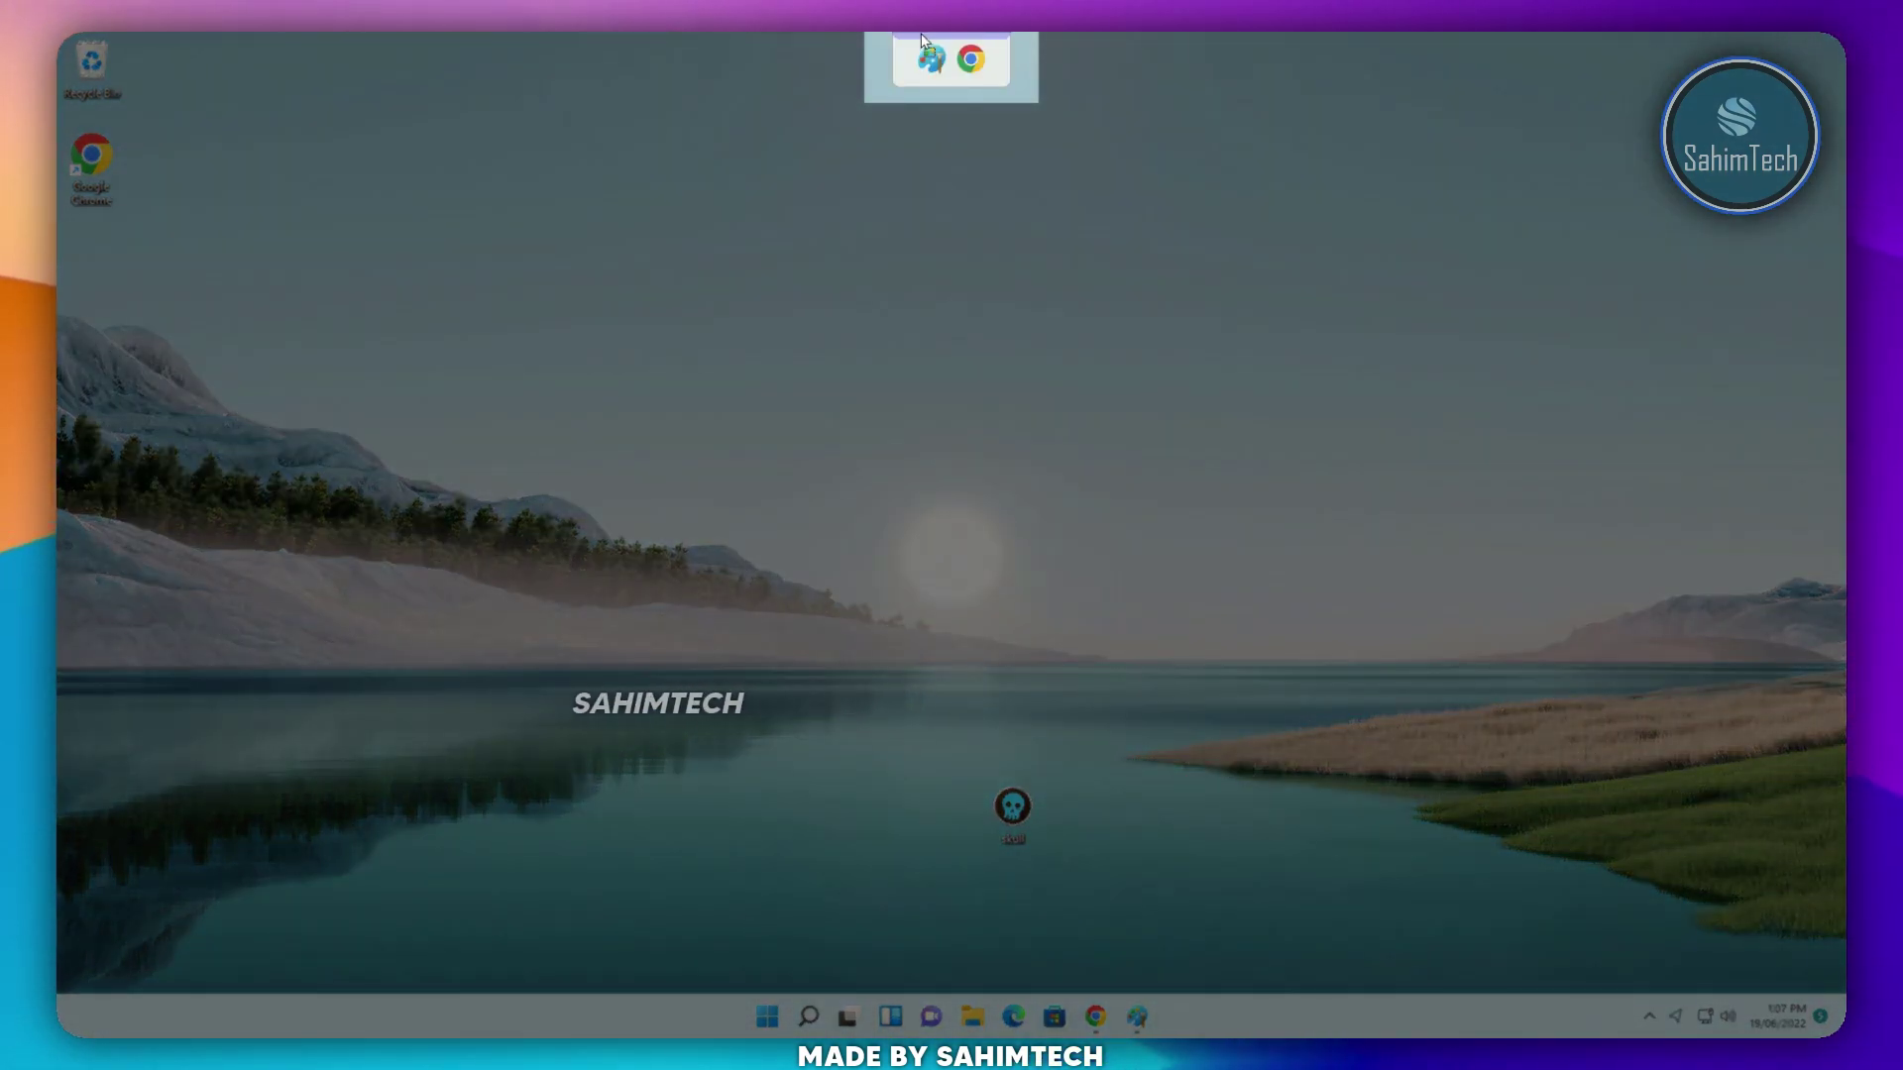
drag(922, 40, 929, 65)
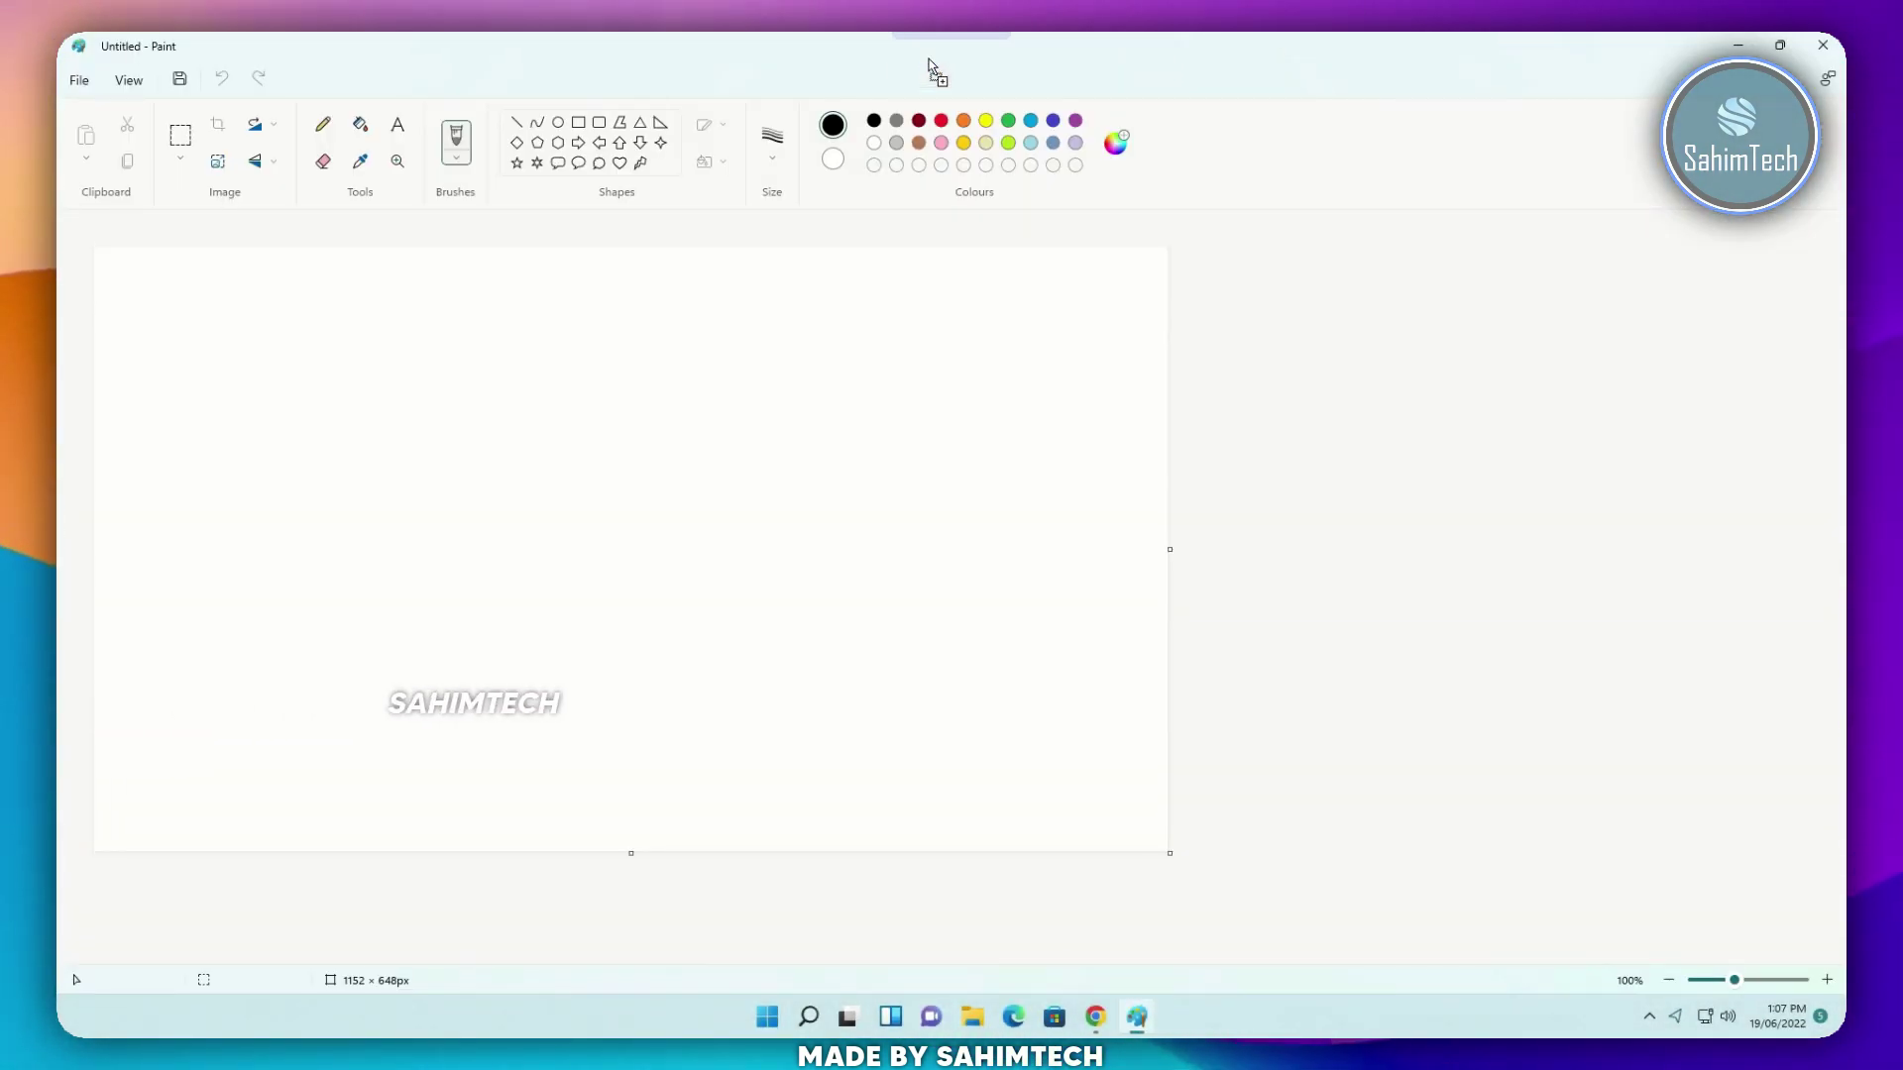
mouse_move(854, 494)
mouse_down()
mouse_move(803, 485)
mouse_move(854, 544)
mouse_up()
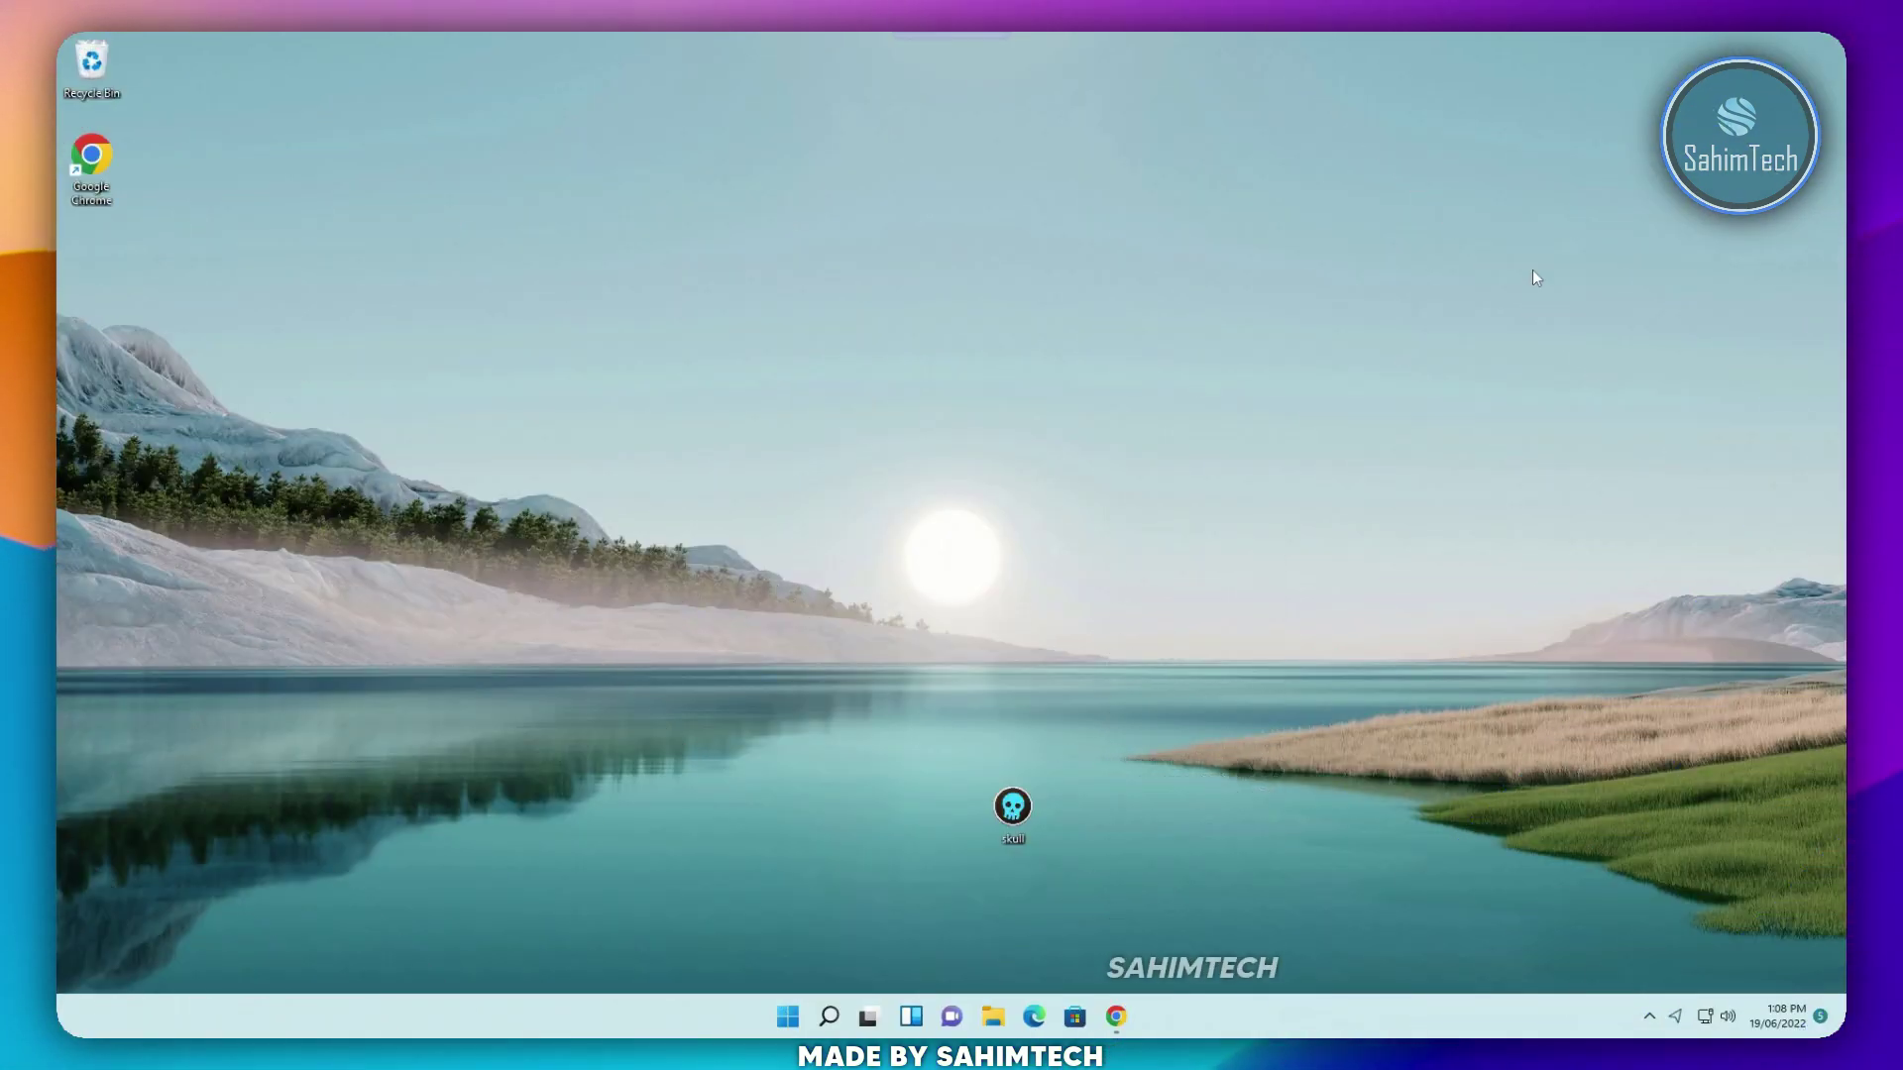
- Switch to Chrome, install SmartTaskbar through its Microsoft Store listing and launch it
click(1116, 1016)
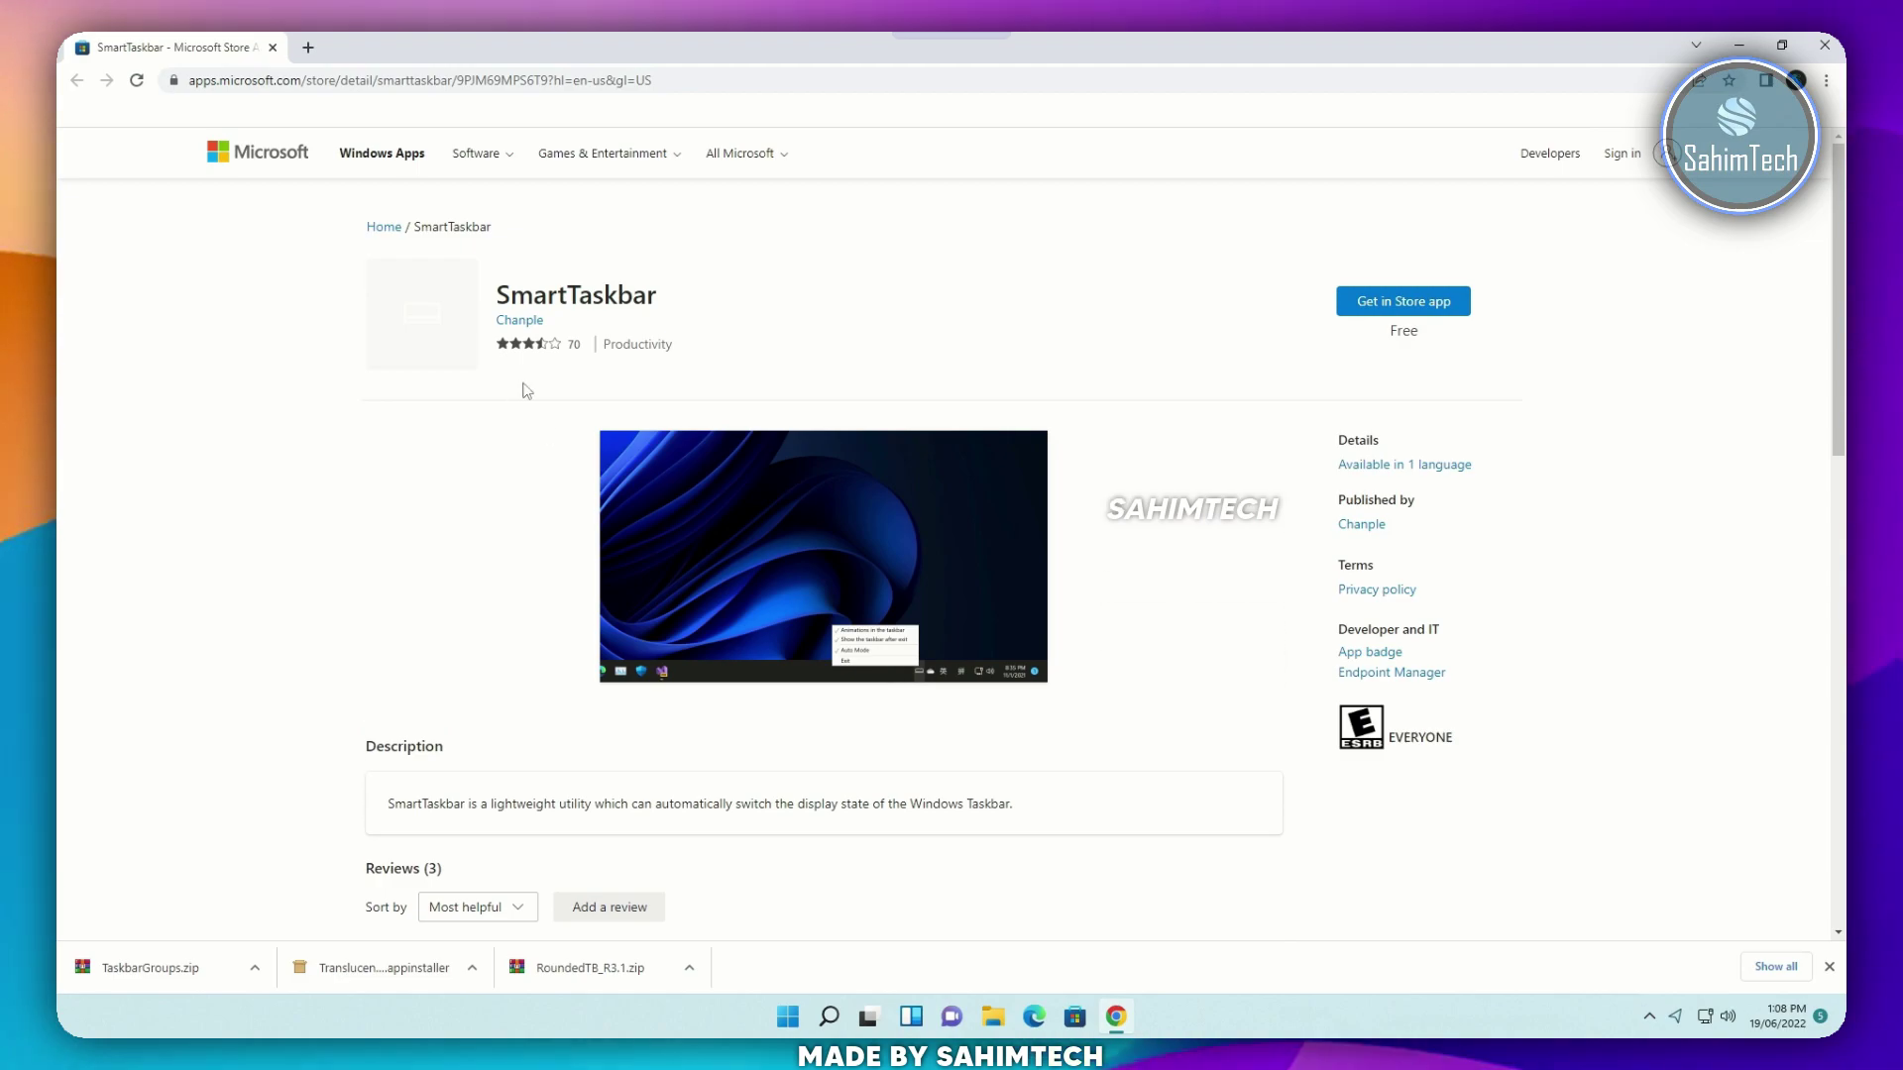
click(1377, 302)
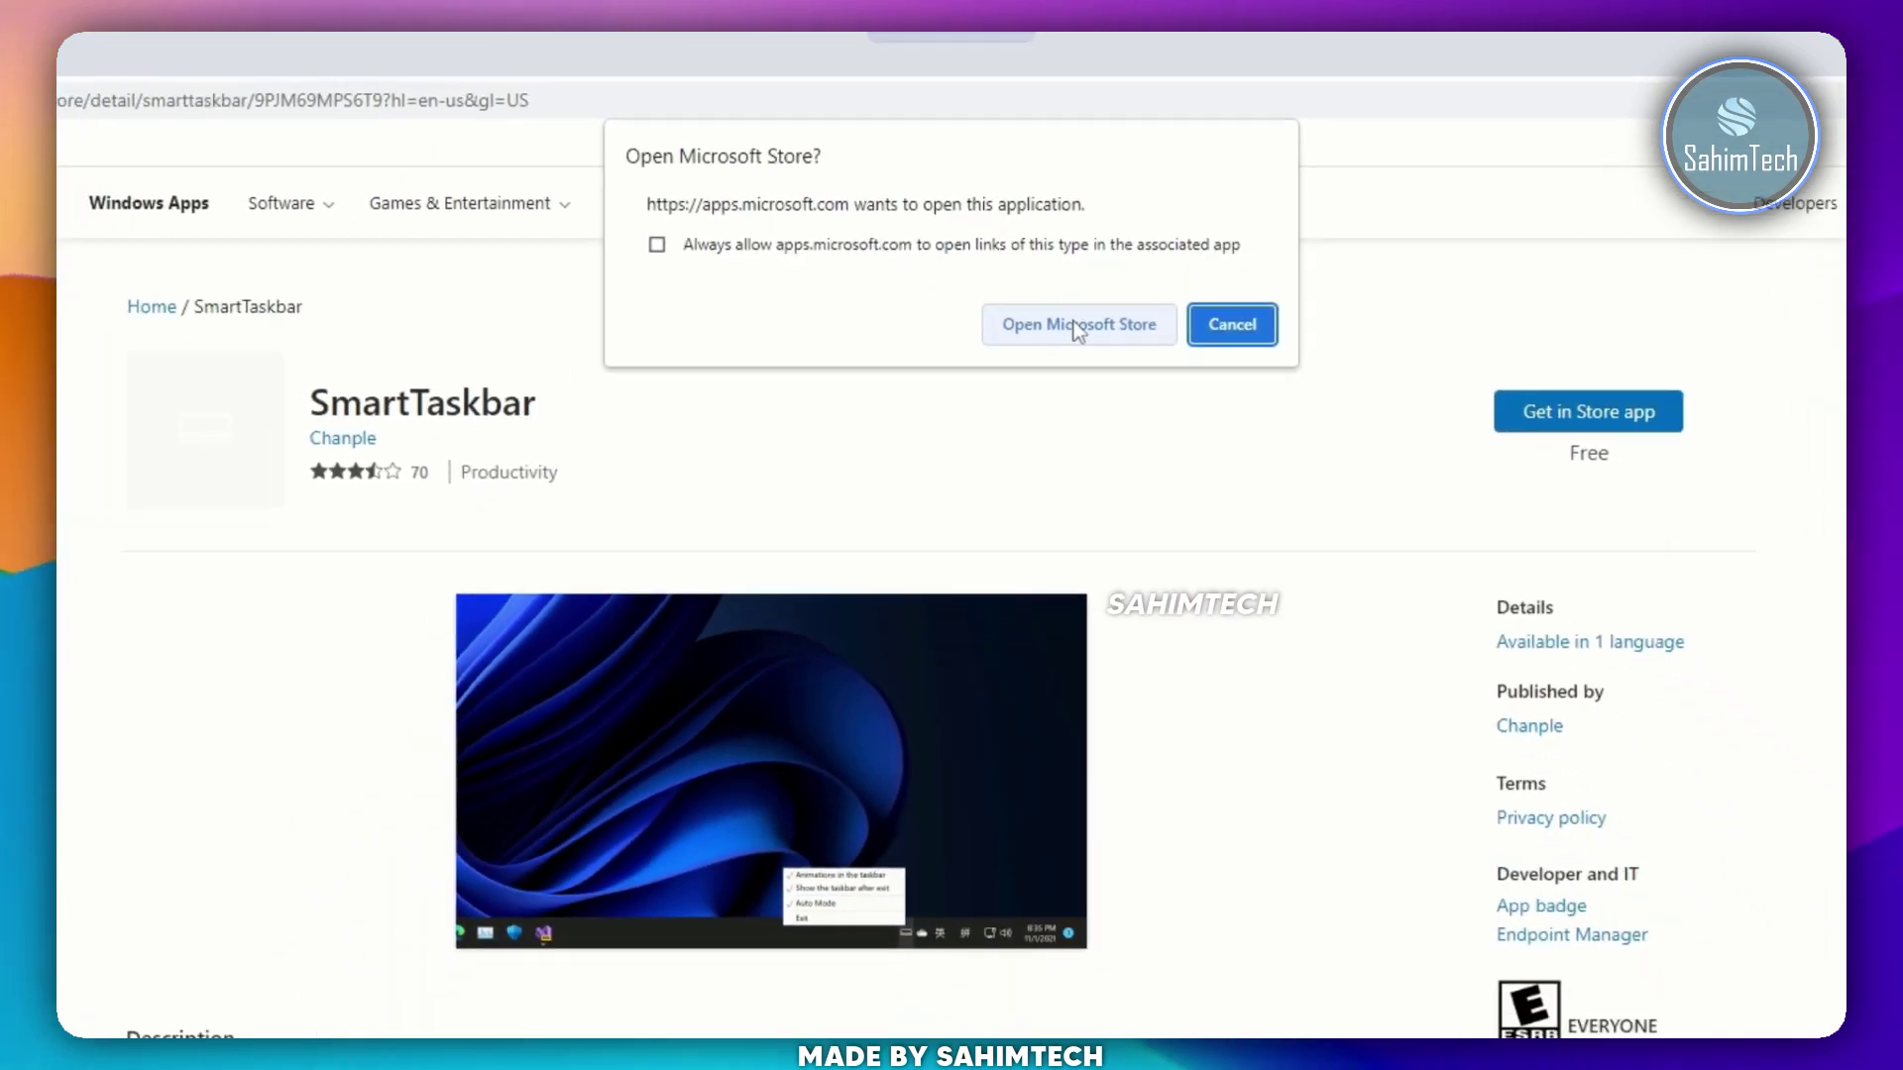
click(1141, 465)
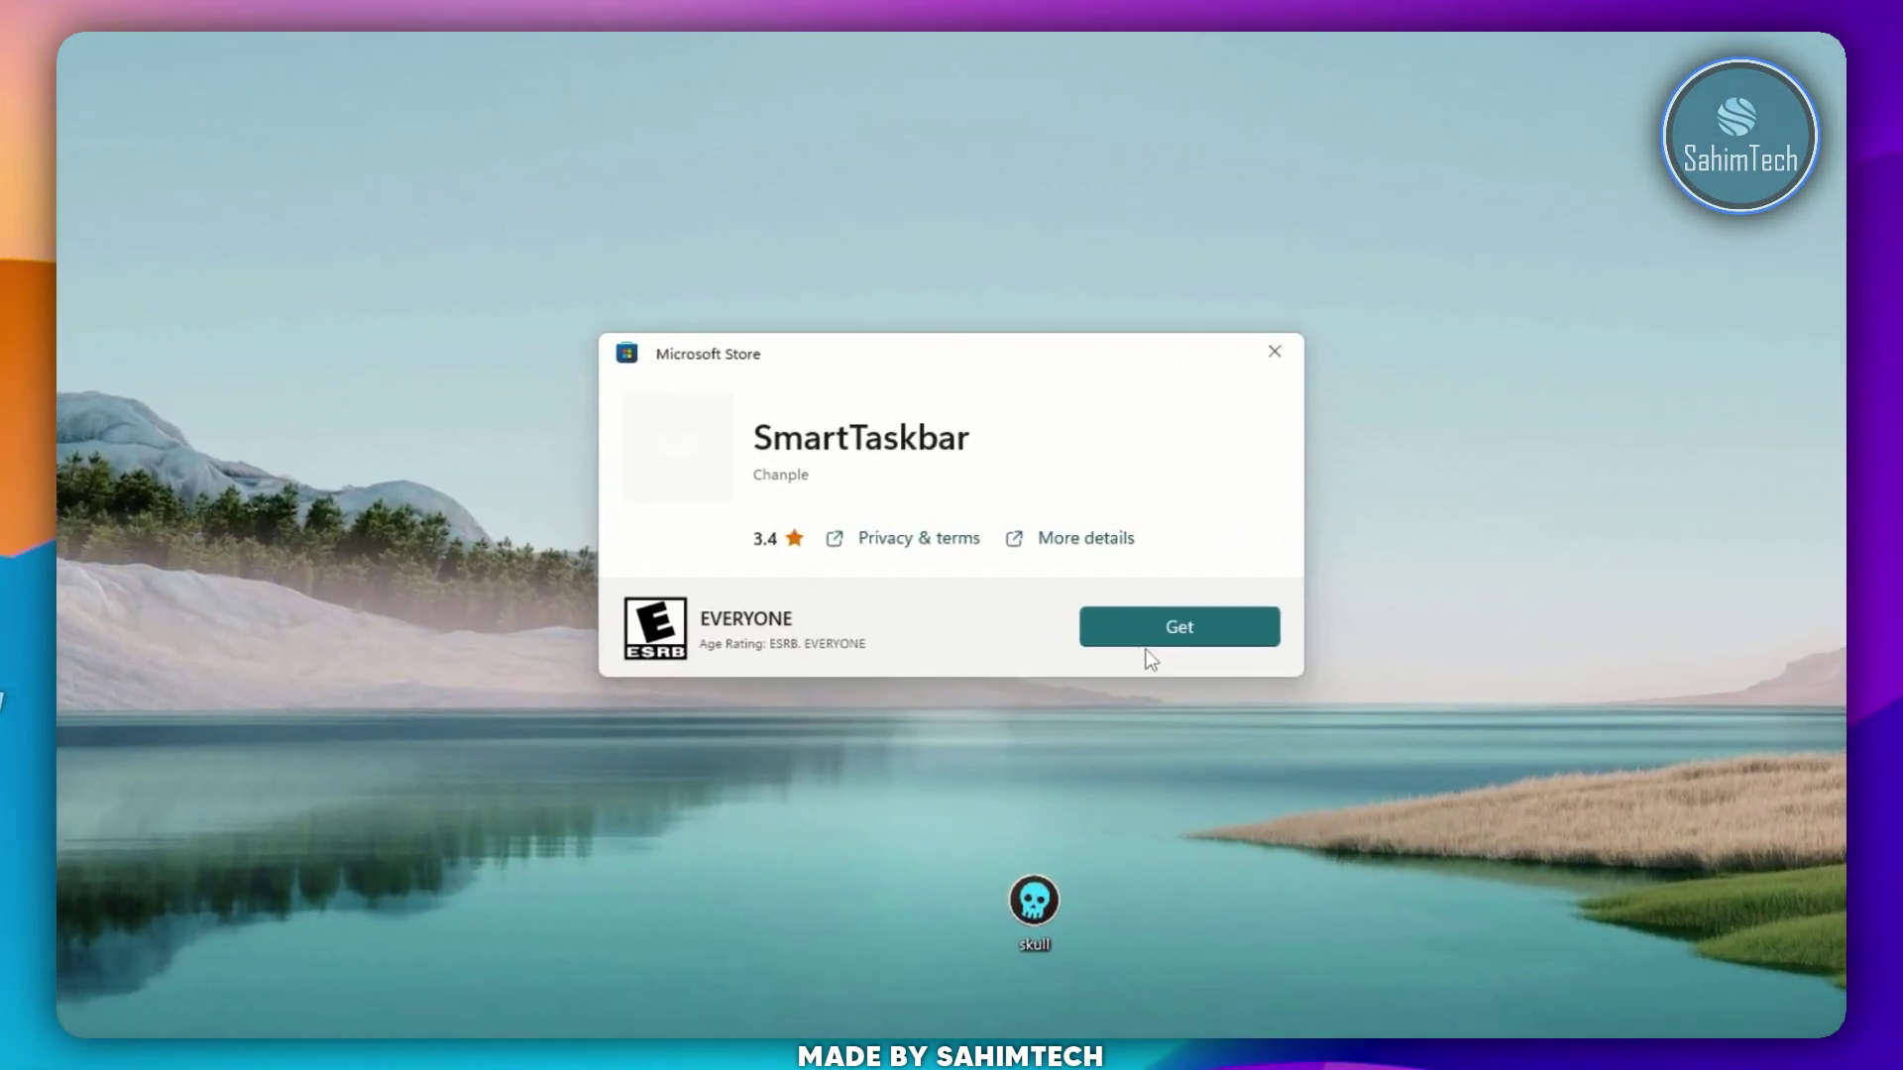
click(1078, 609)
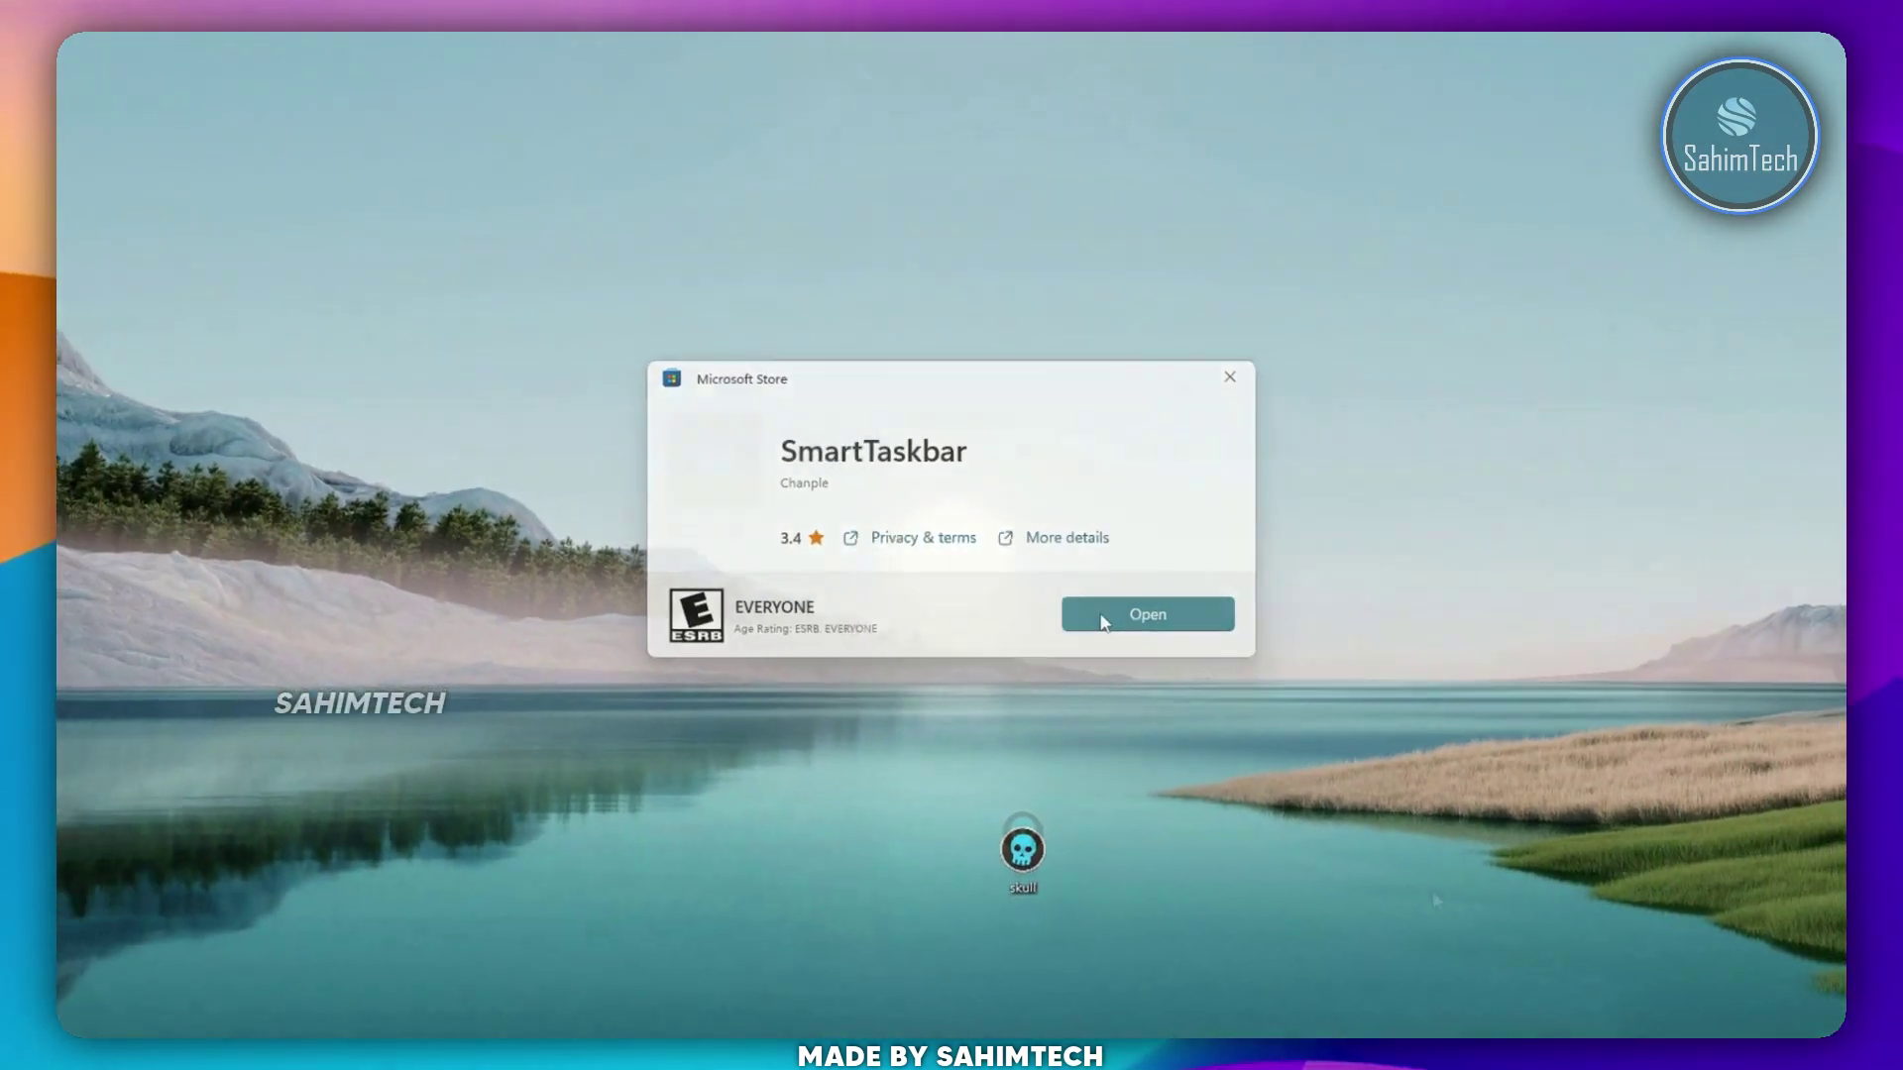
click(1201, 671)
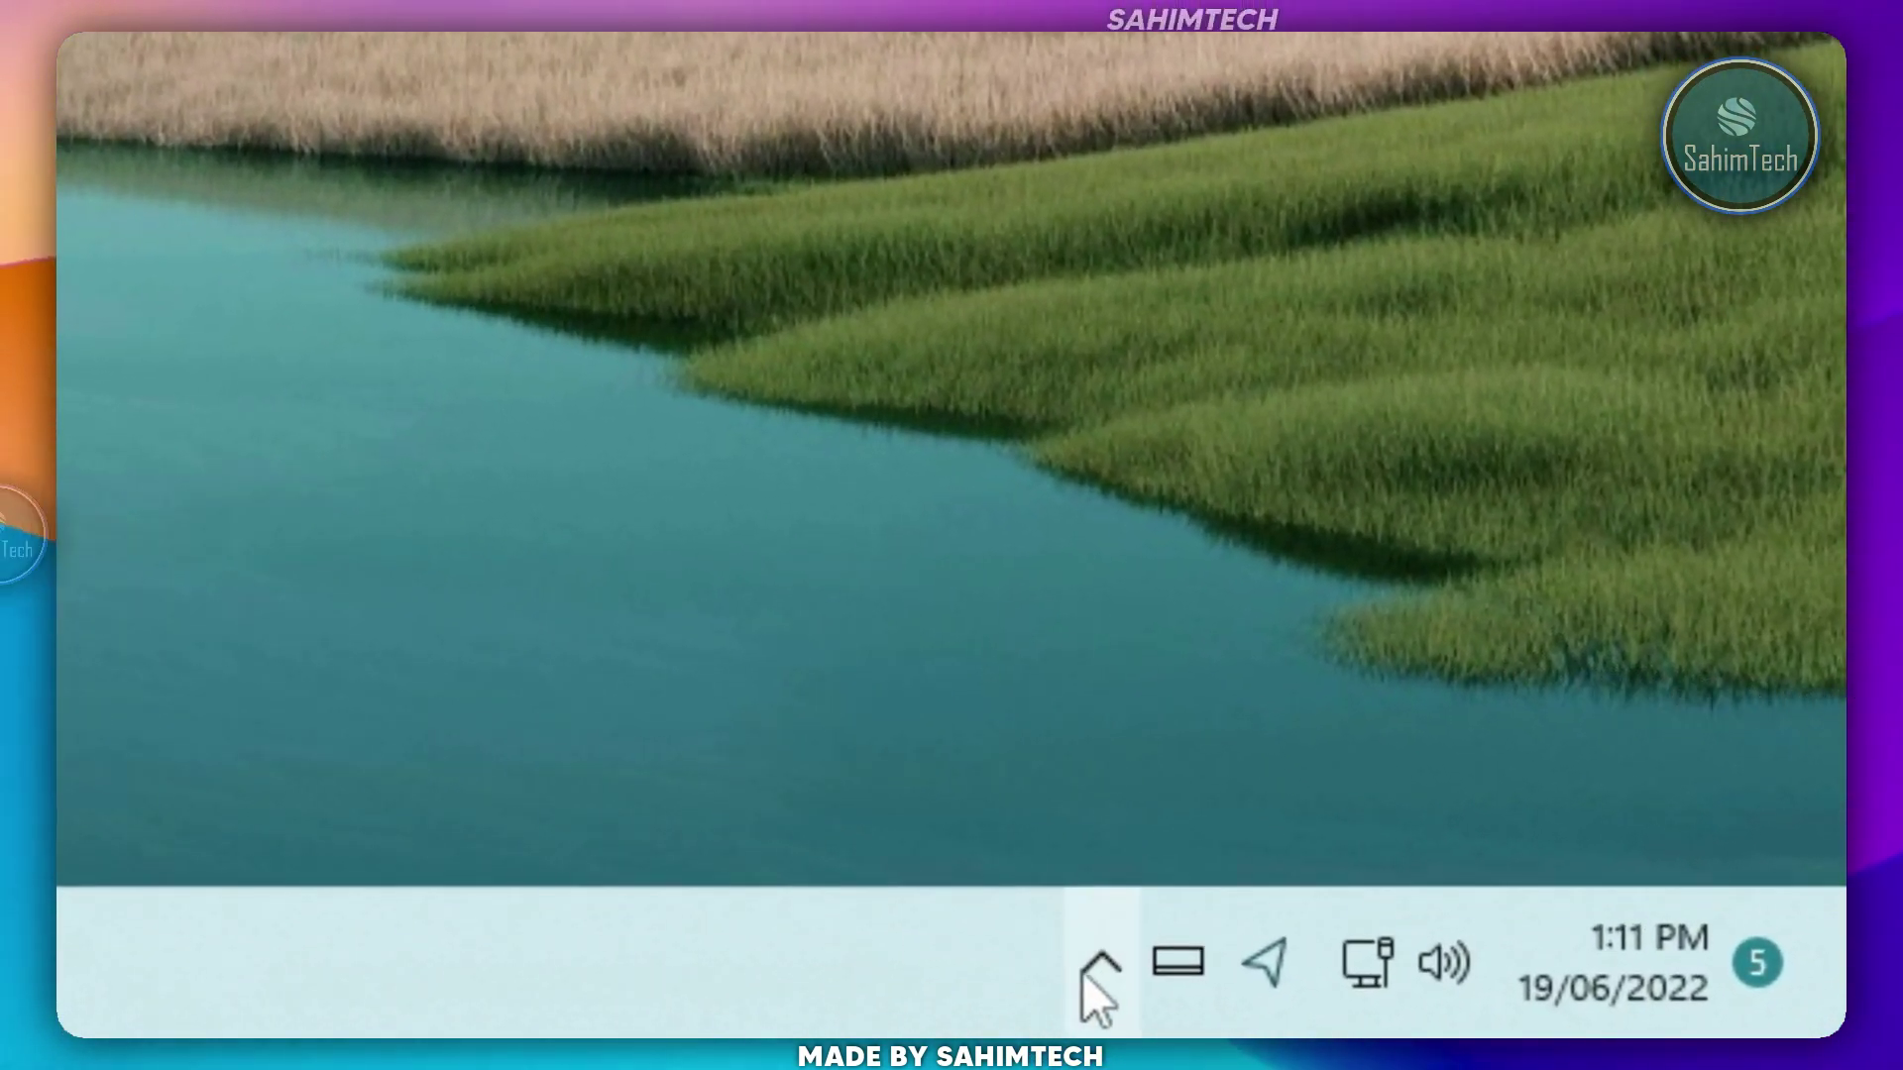
- Reveal the hidden system tray icons and open the options of the SmartTaskbar tray icon
click(1627, 1016)
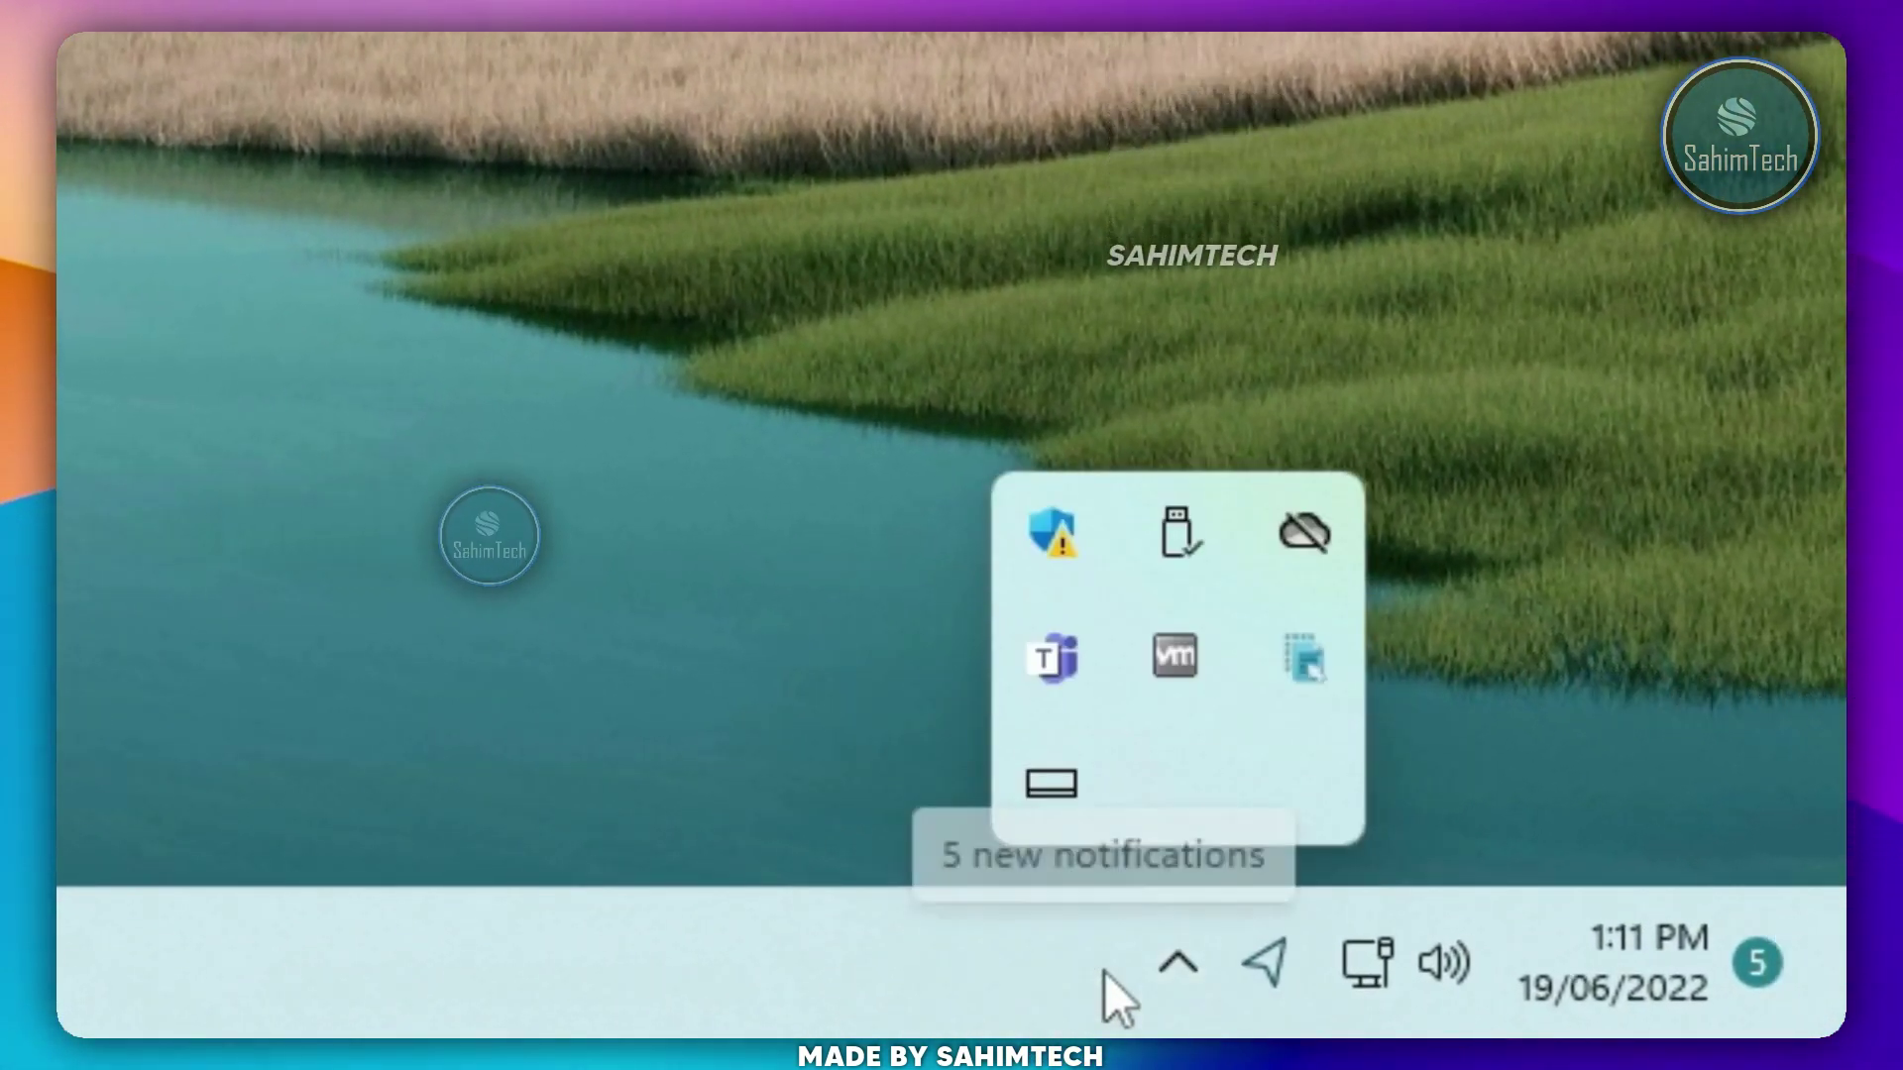
click(1052, 788)
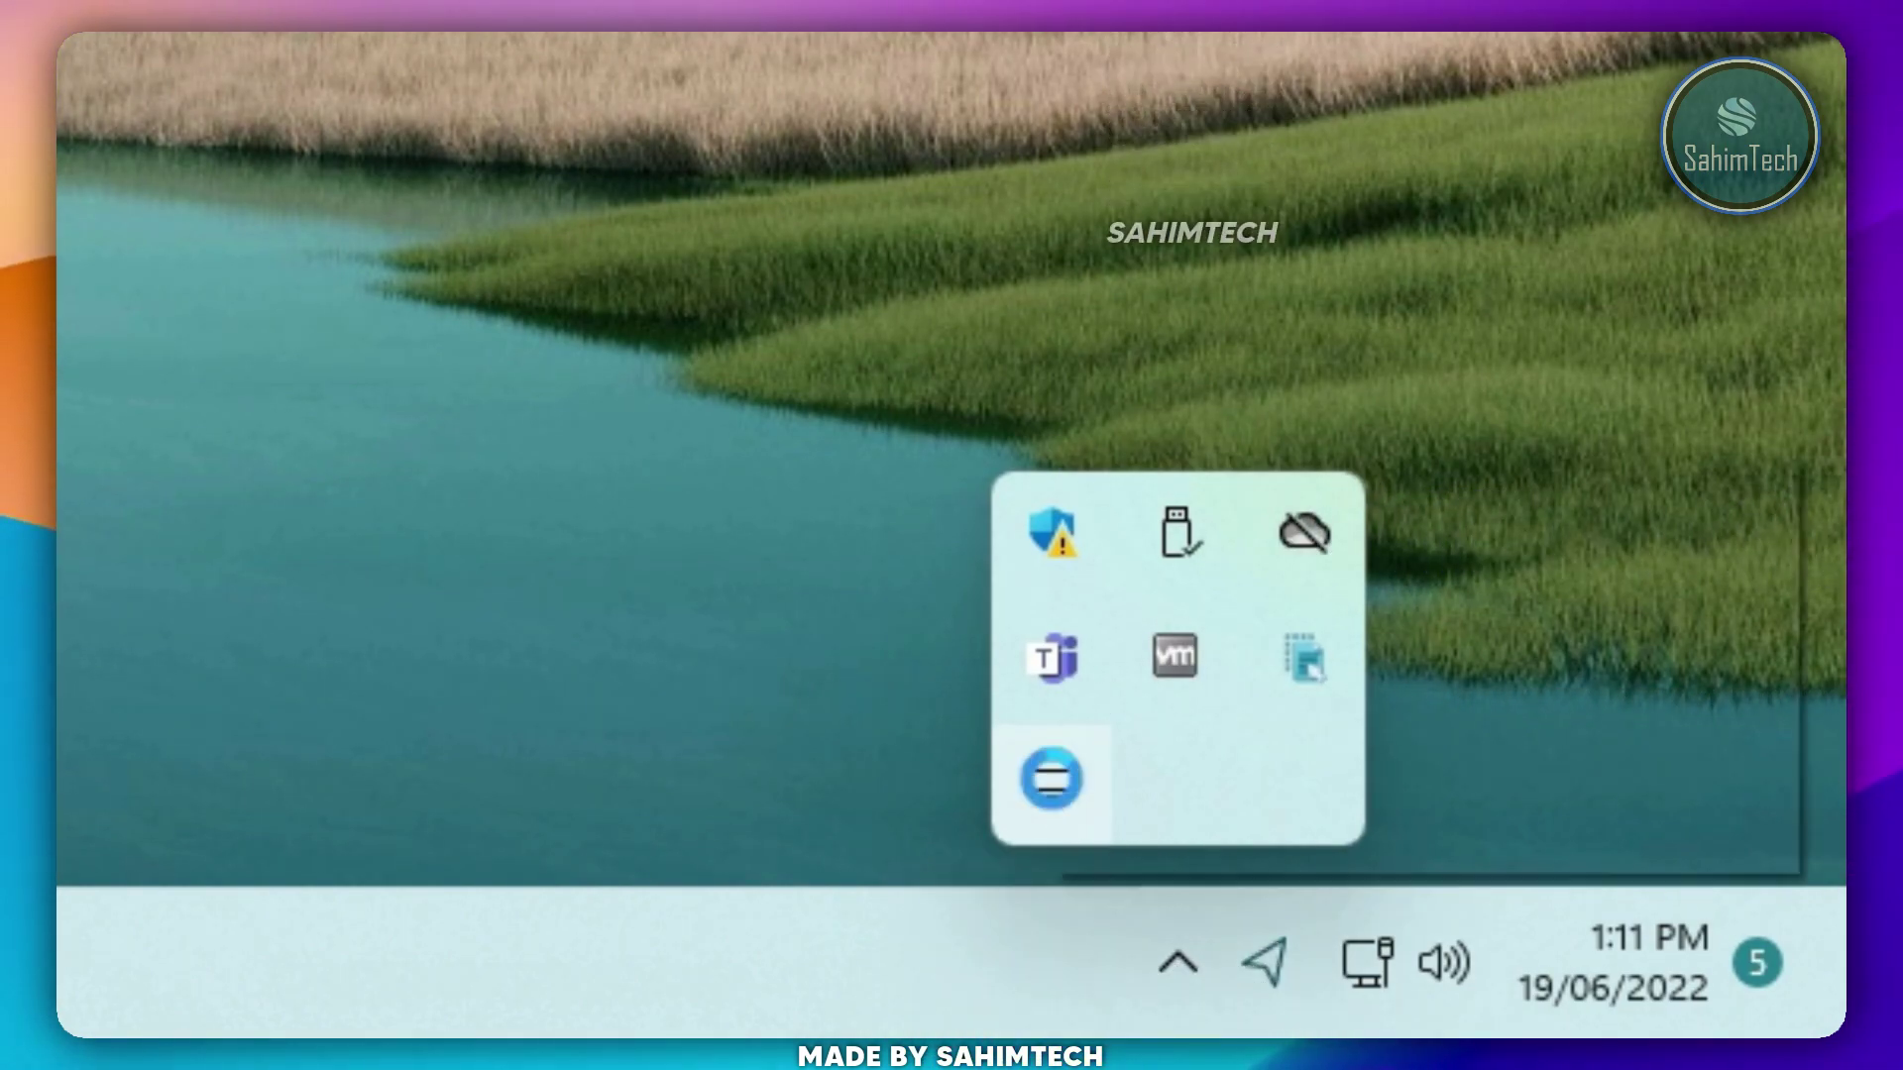
right_click(1054, 785)
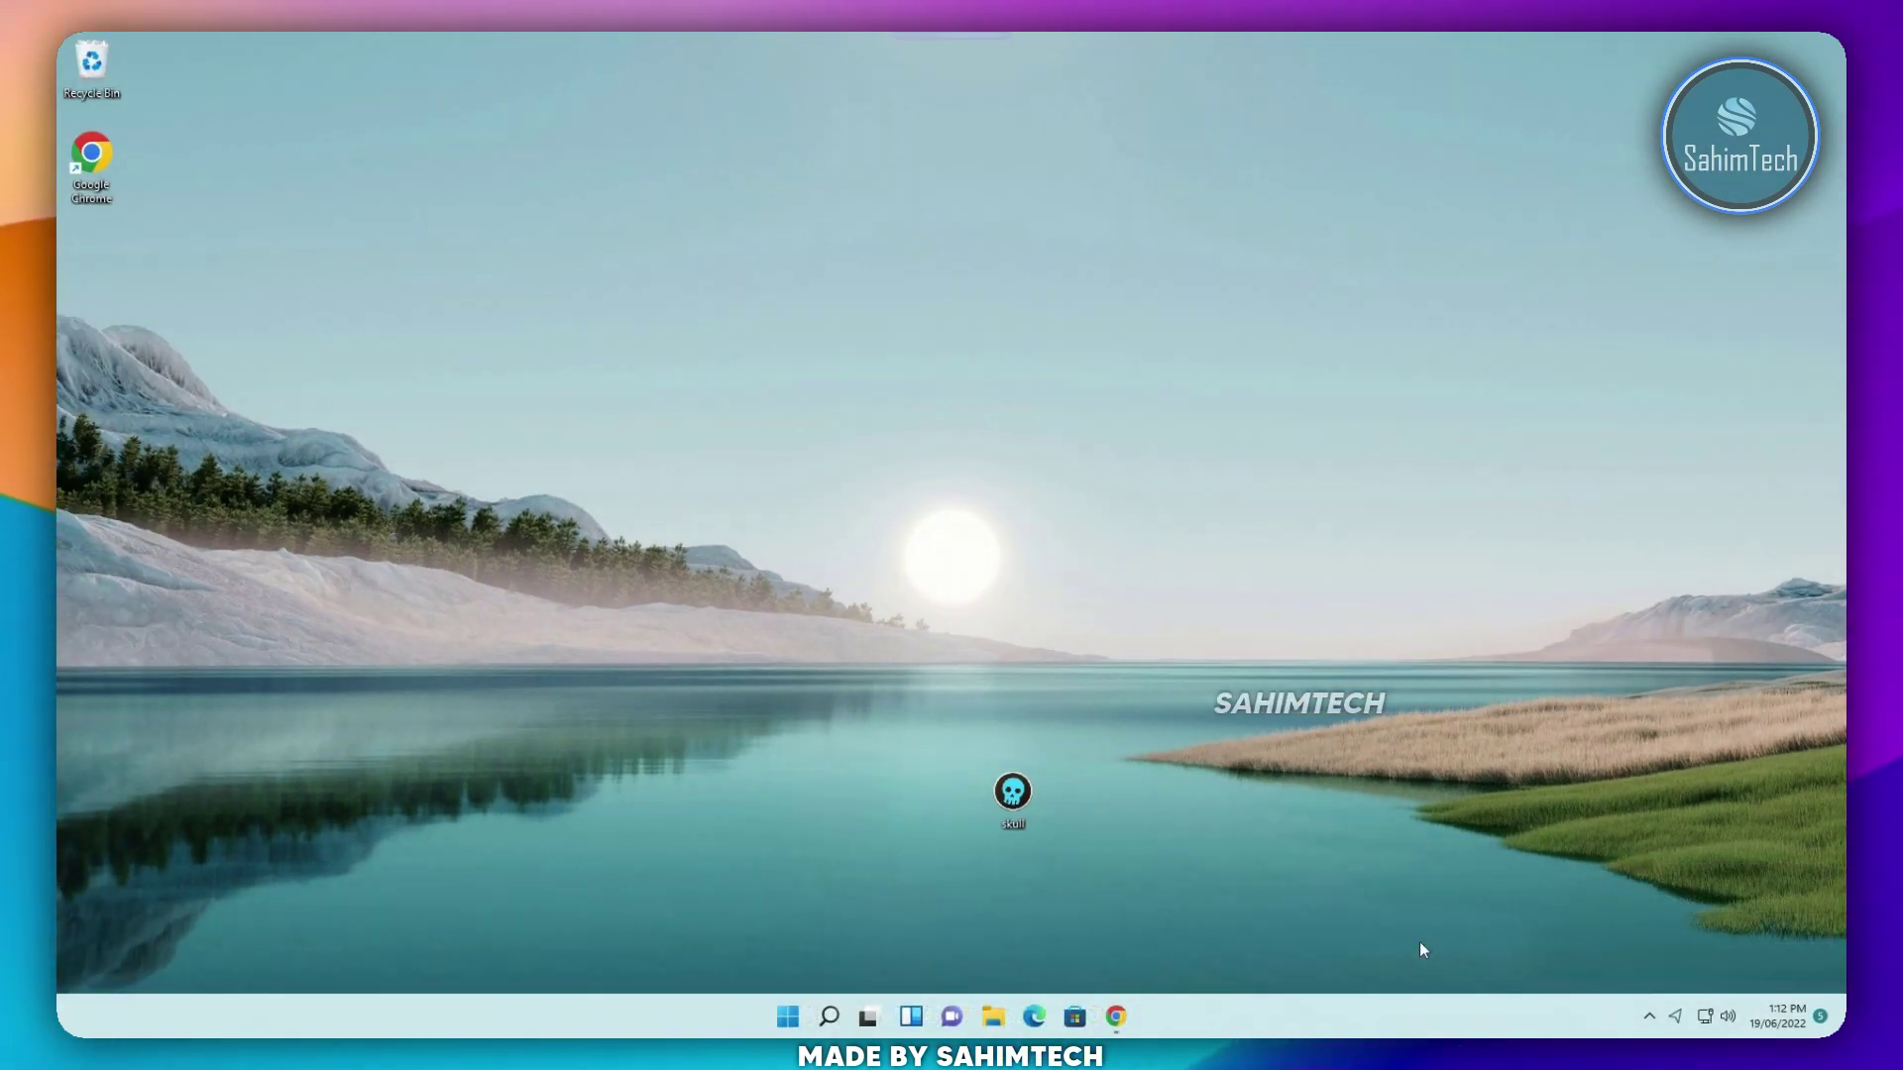
- Test SmartTaskbar's automatic hiding with maximized Chrome and File Explorer windows, temporarily revealing the taskbar before returning to the desktop
key(alt+Tab)
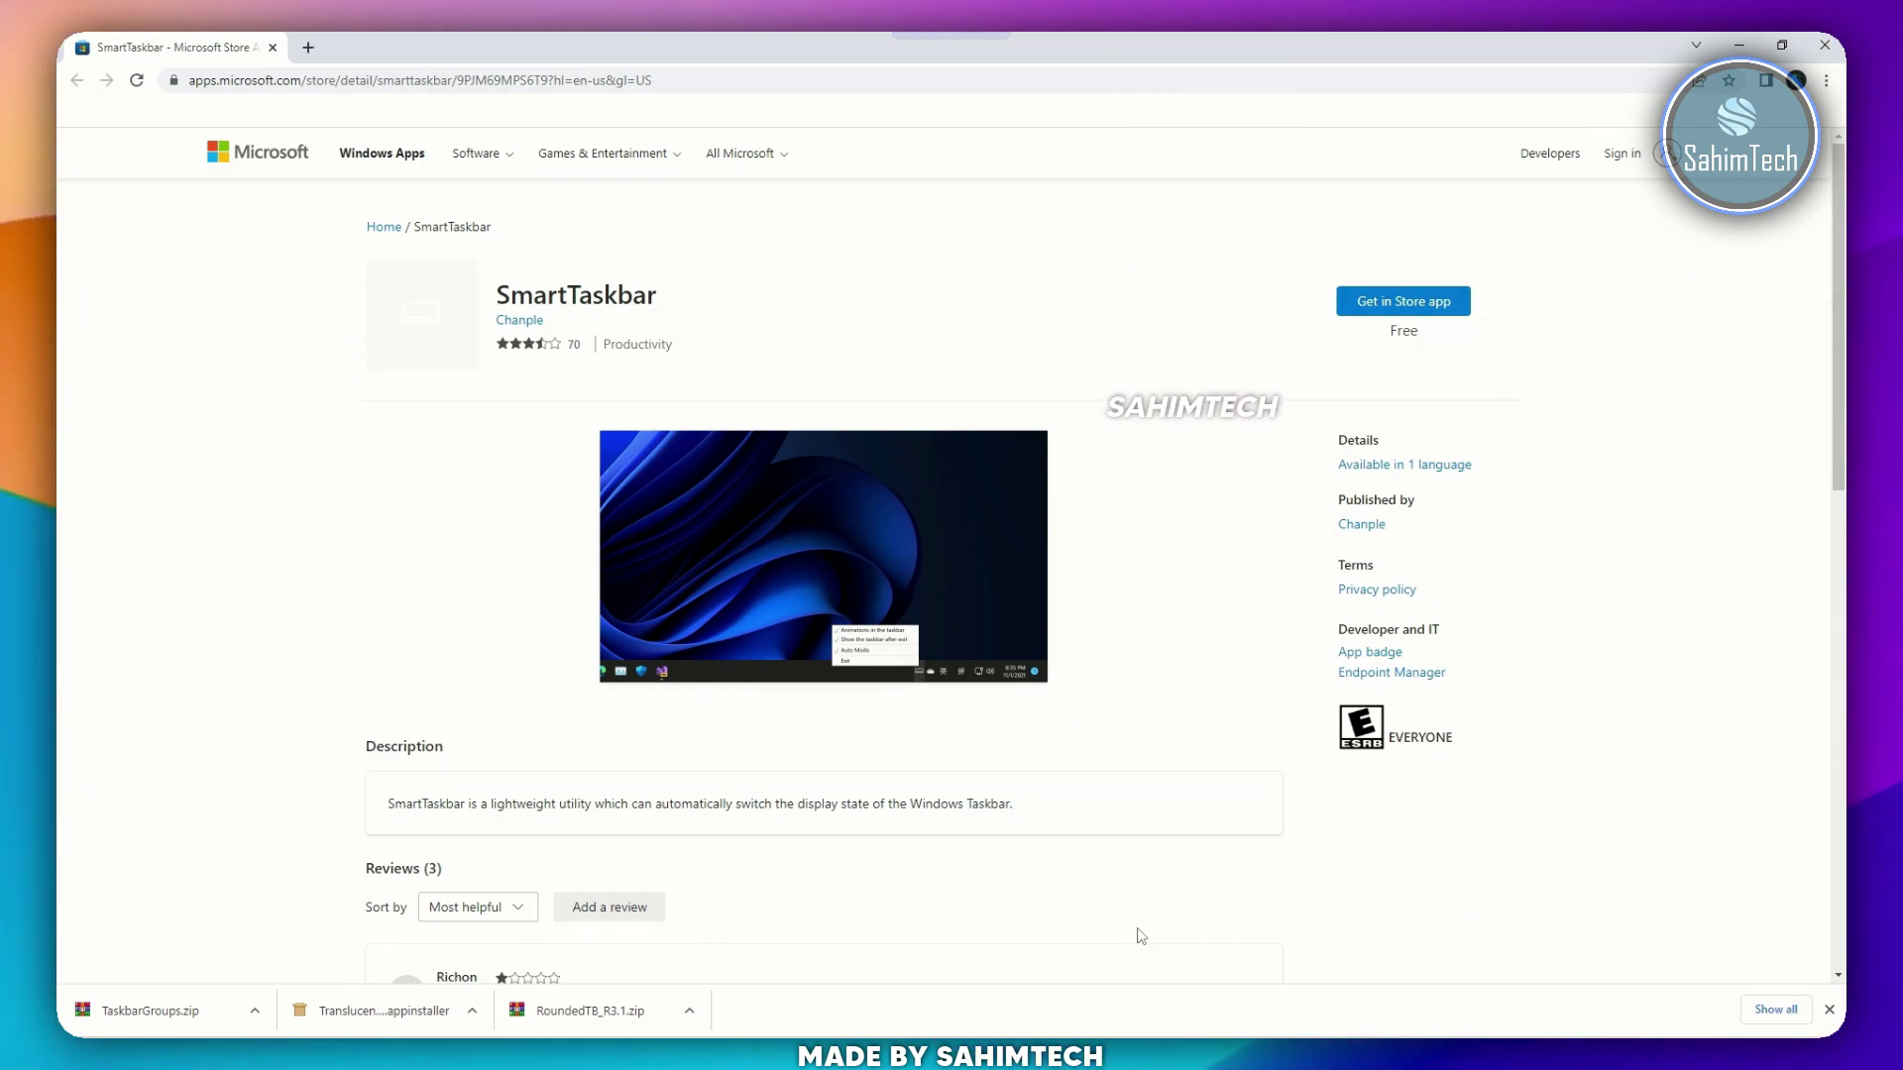
click(1744, 41)
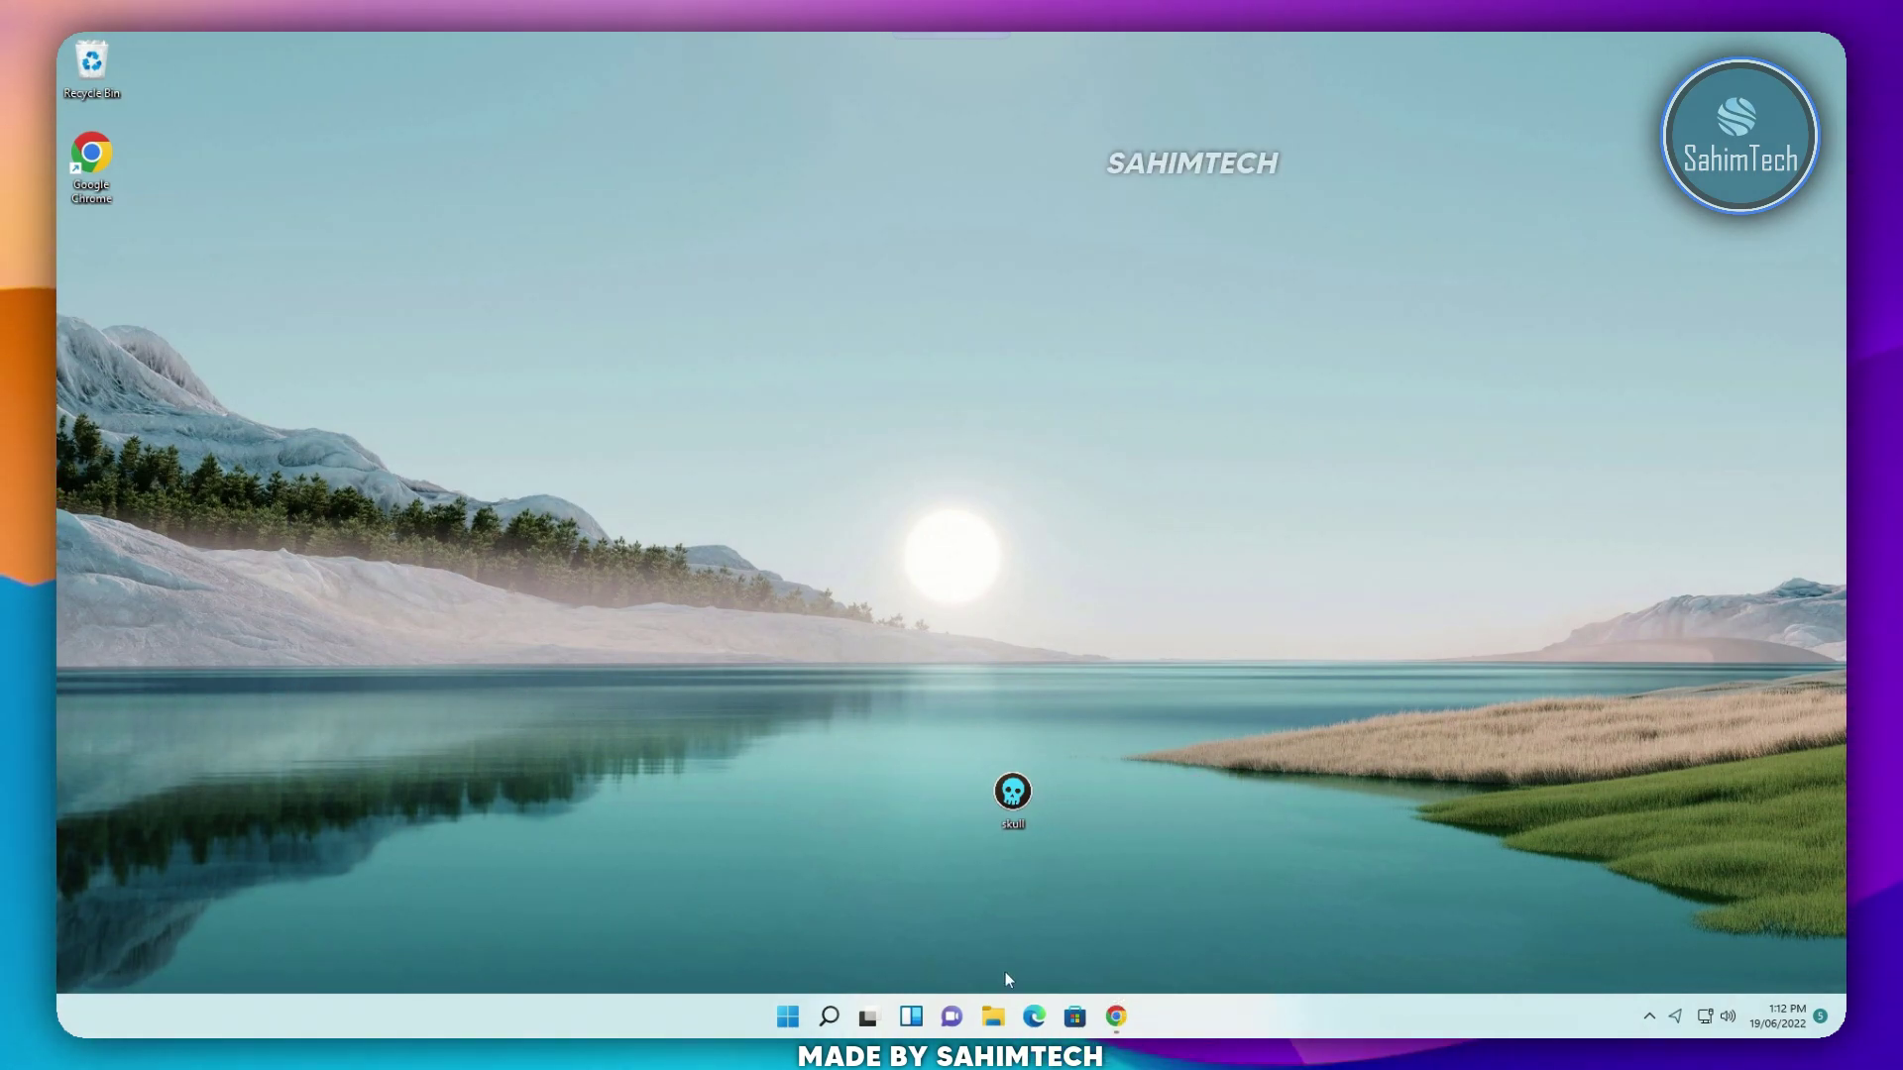
click(999, 1015)
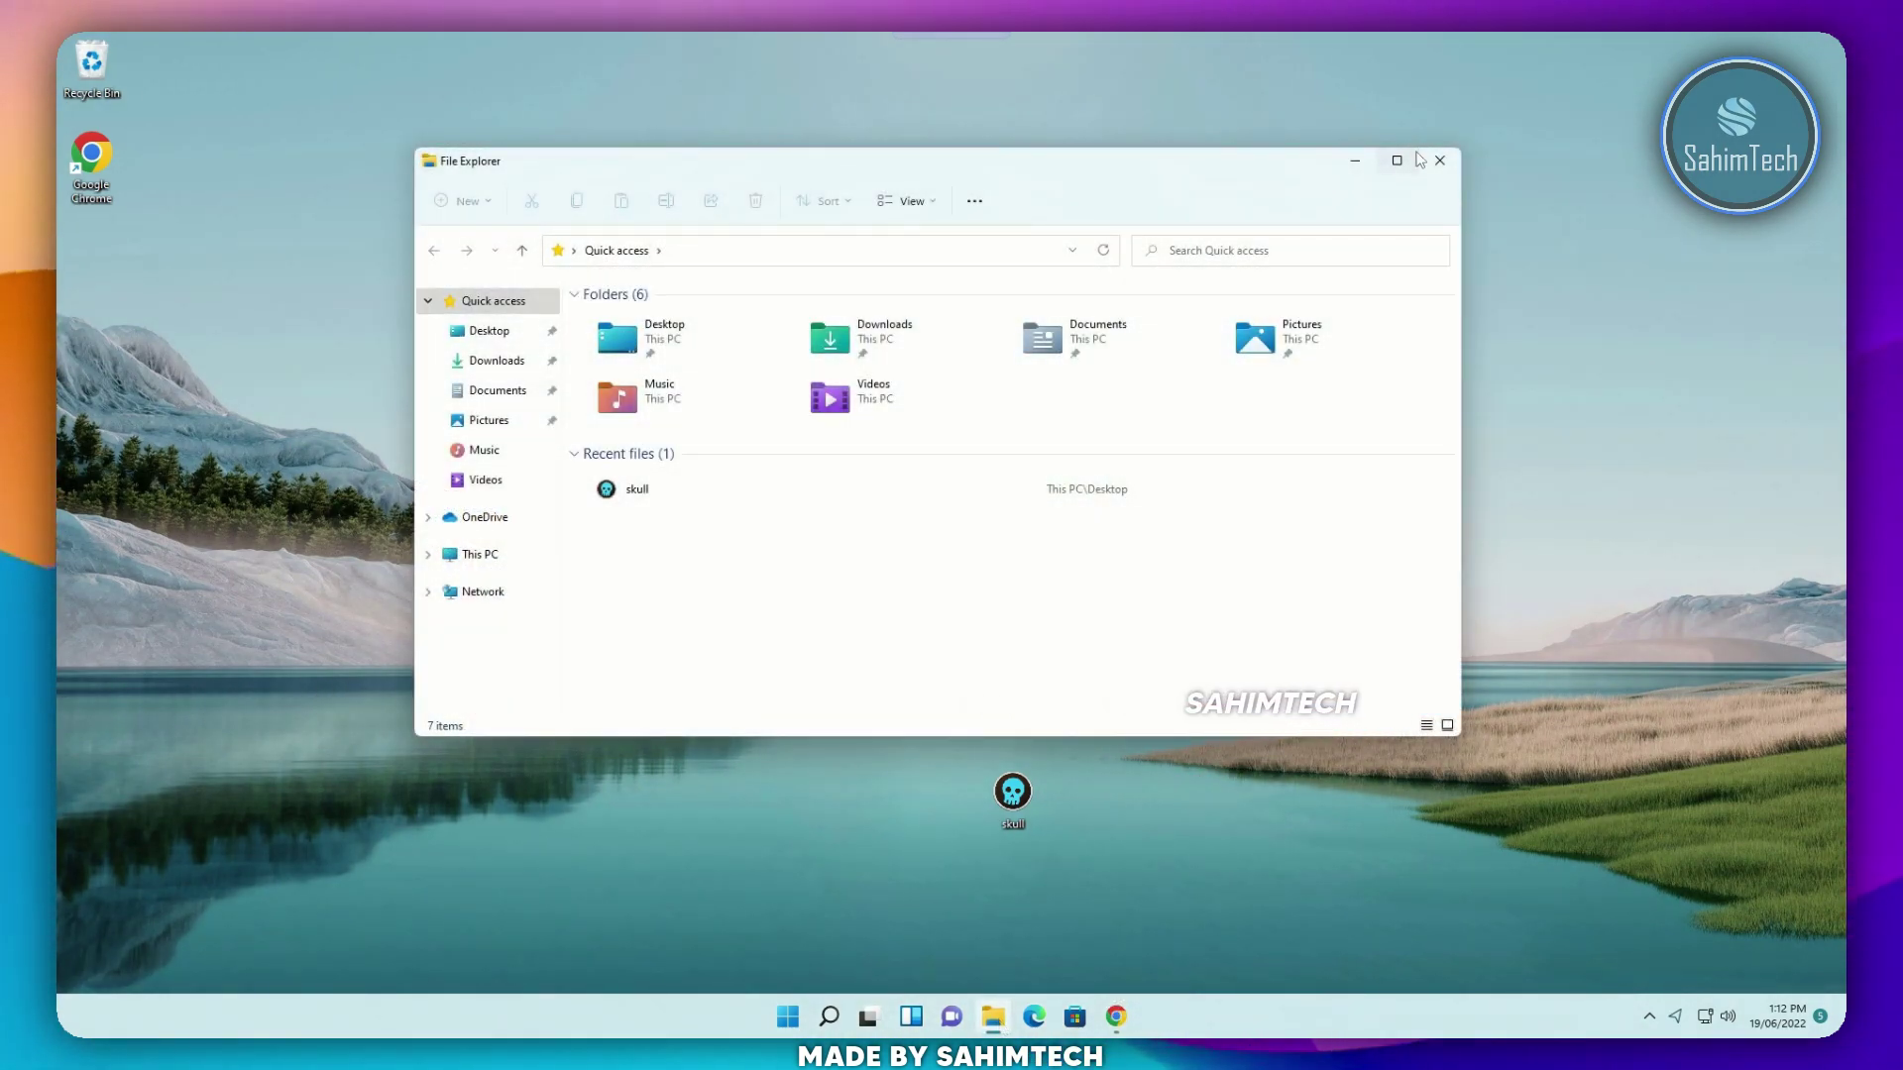
click(1401, 157)
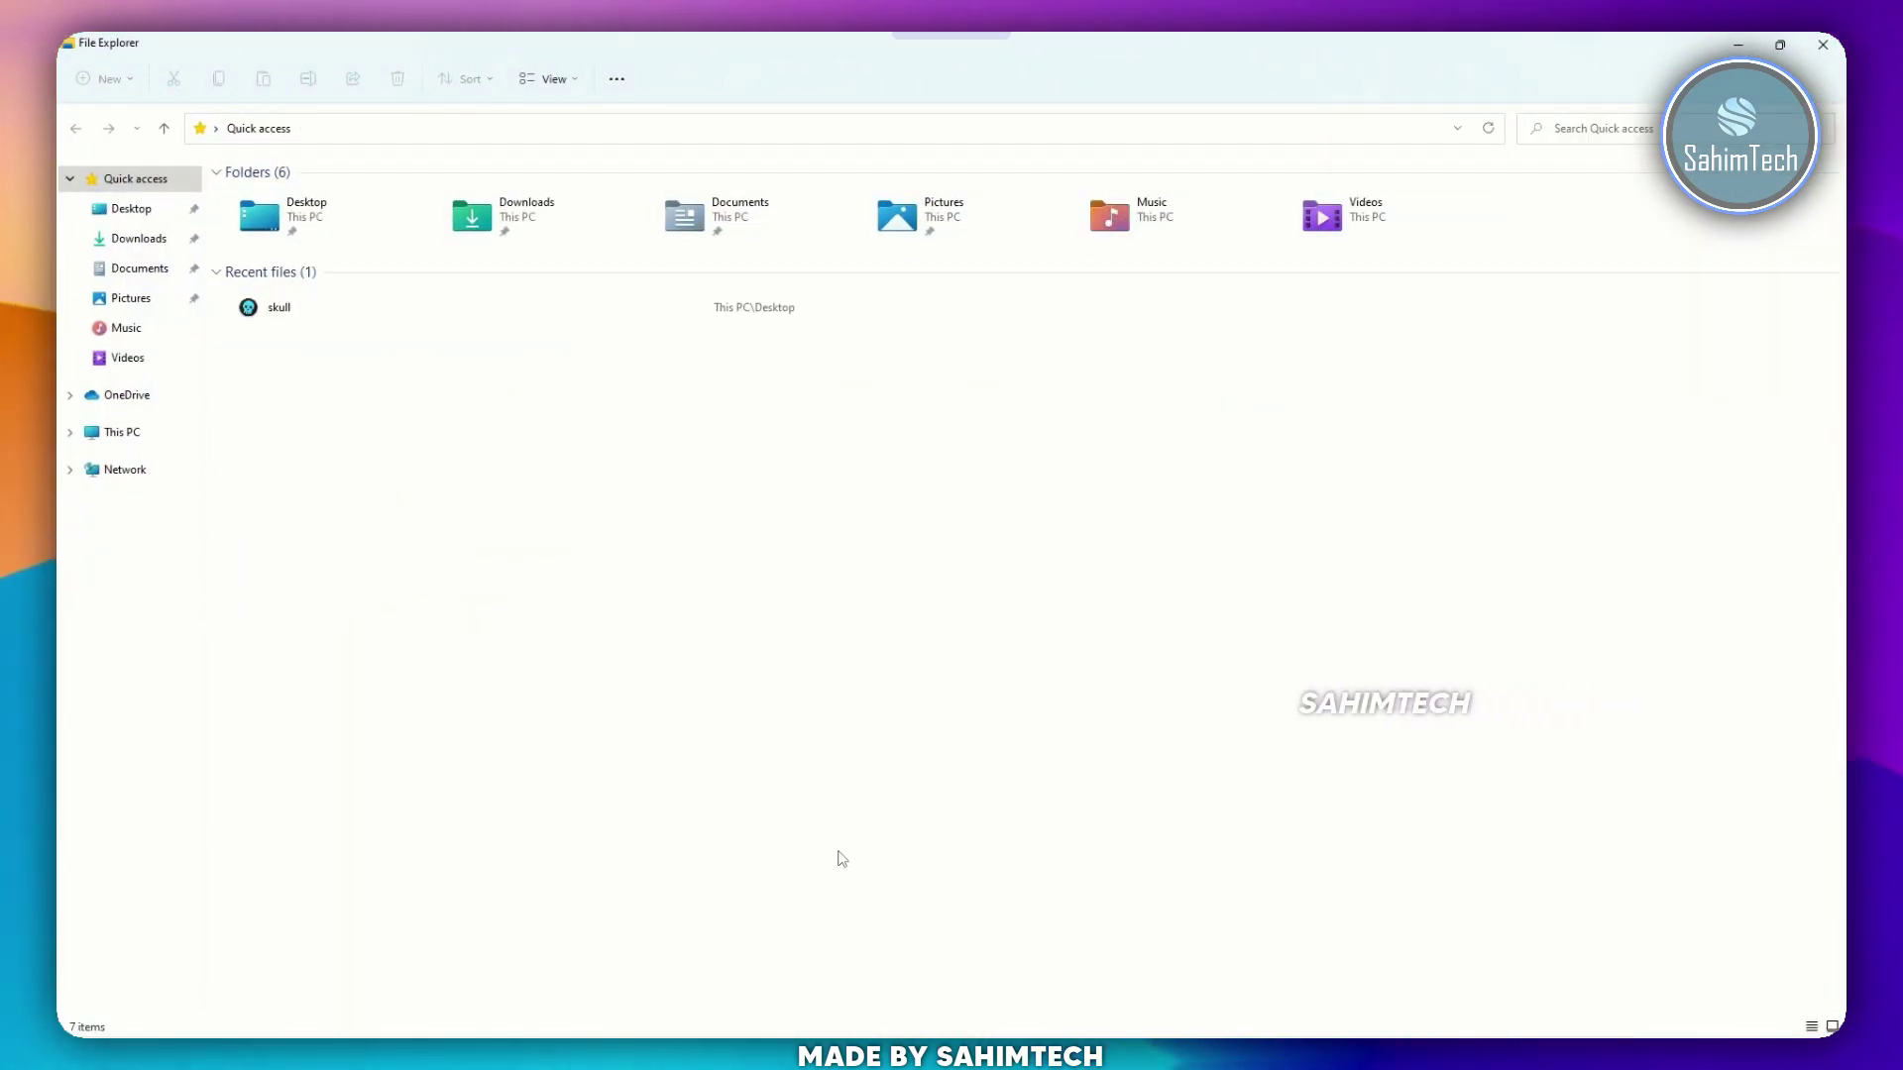
mouse_move(863, 1066)
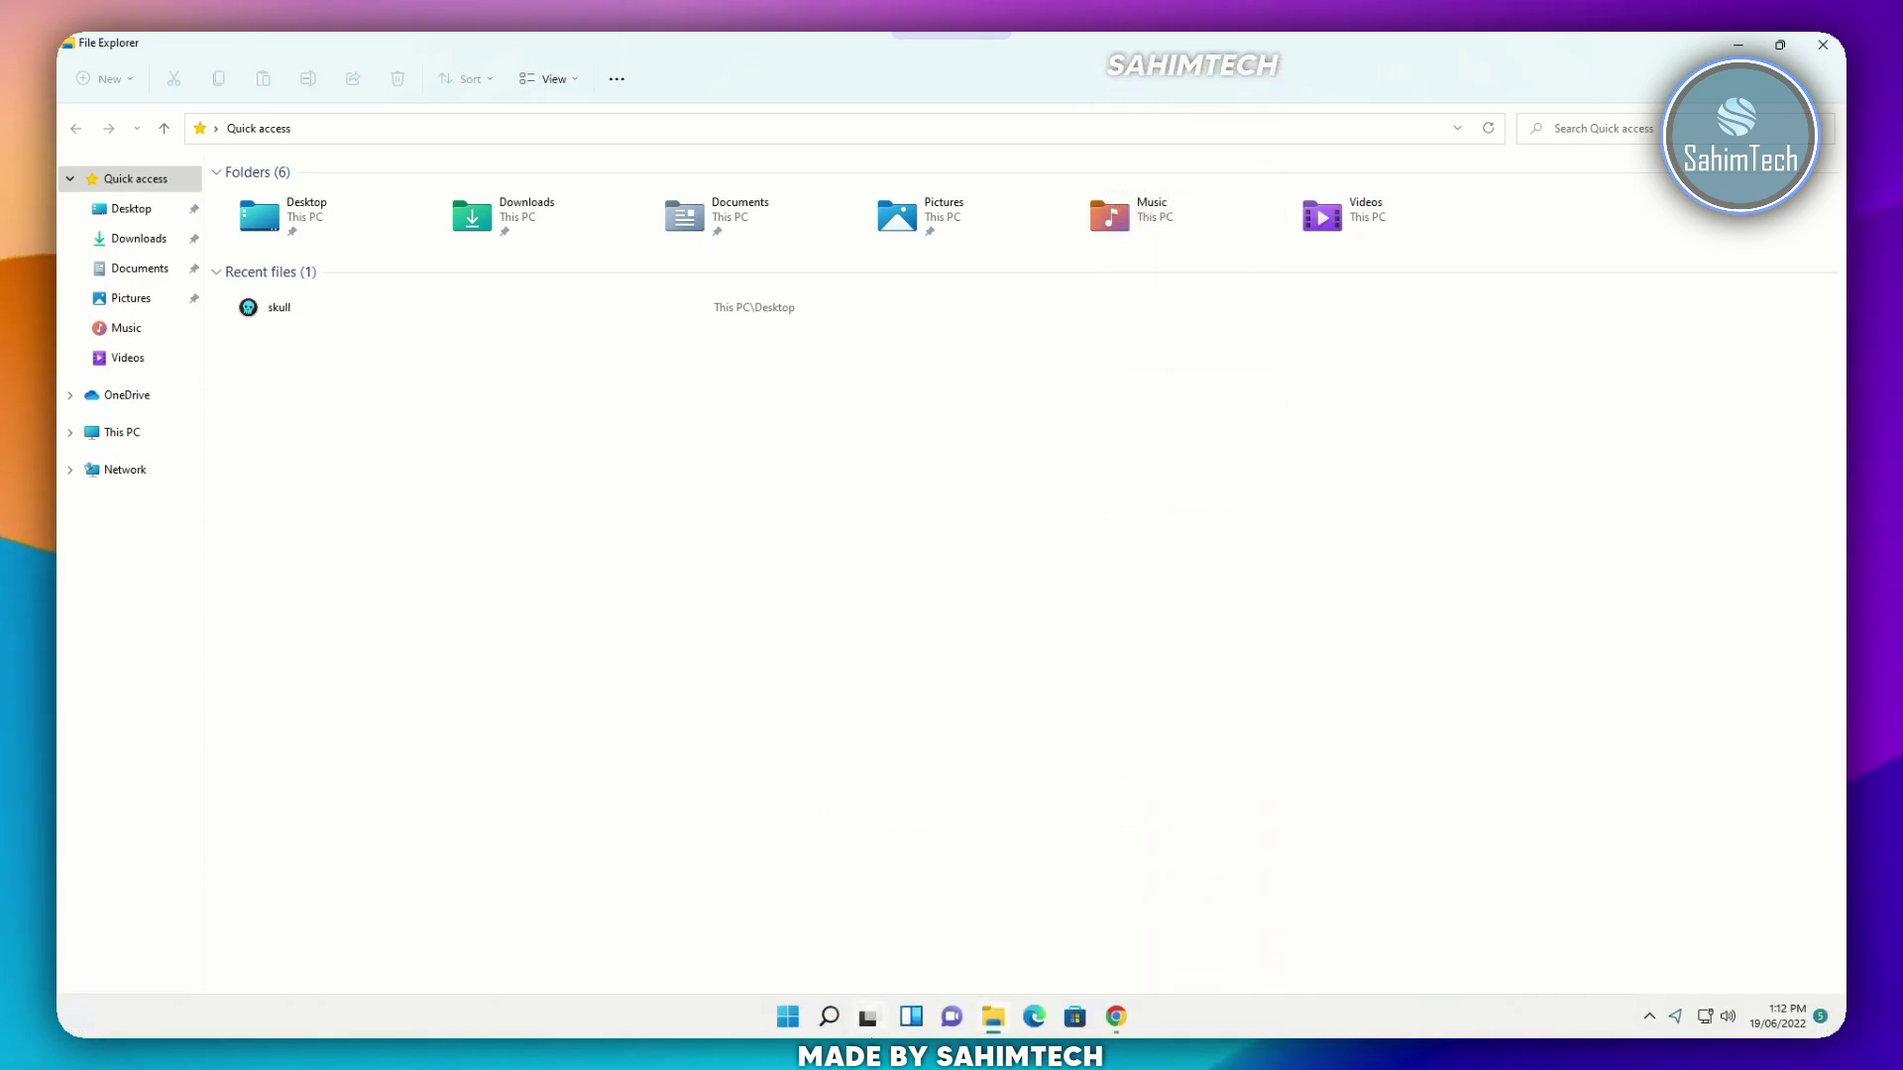
mouse_move(868, 1020)
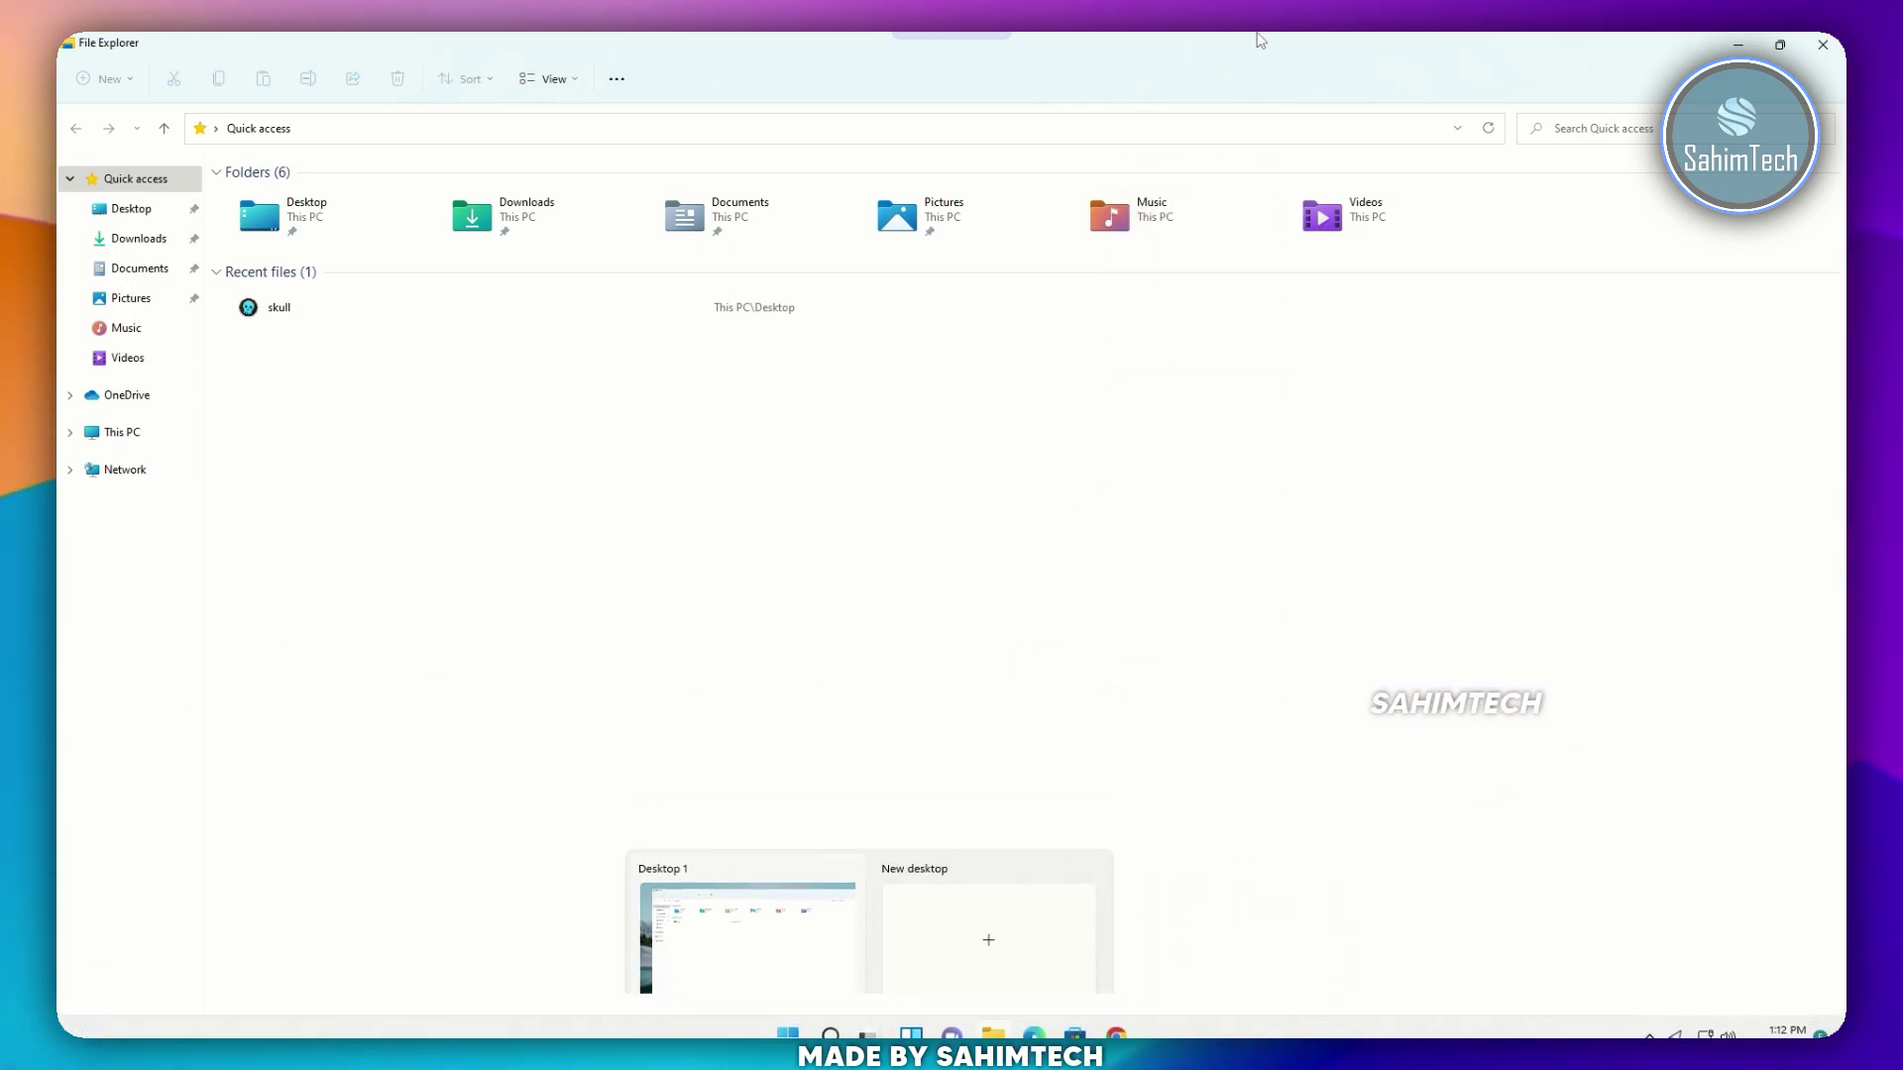
key(super+d)
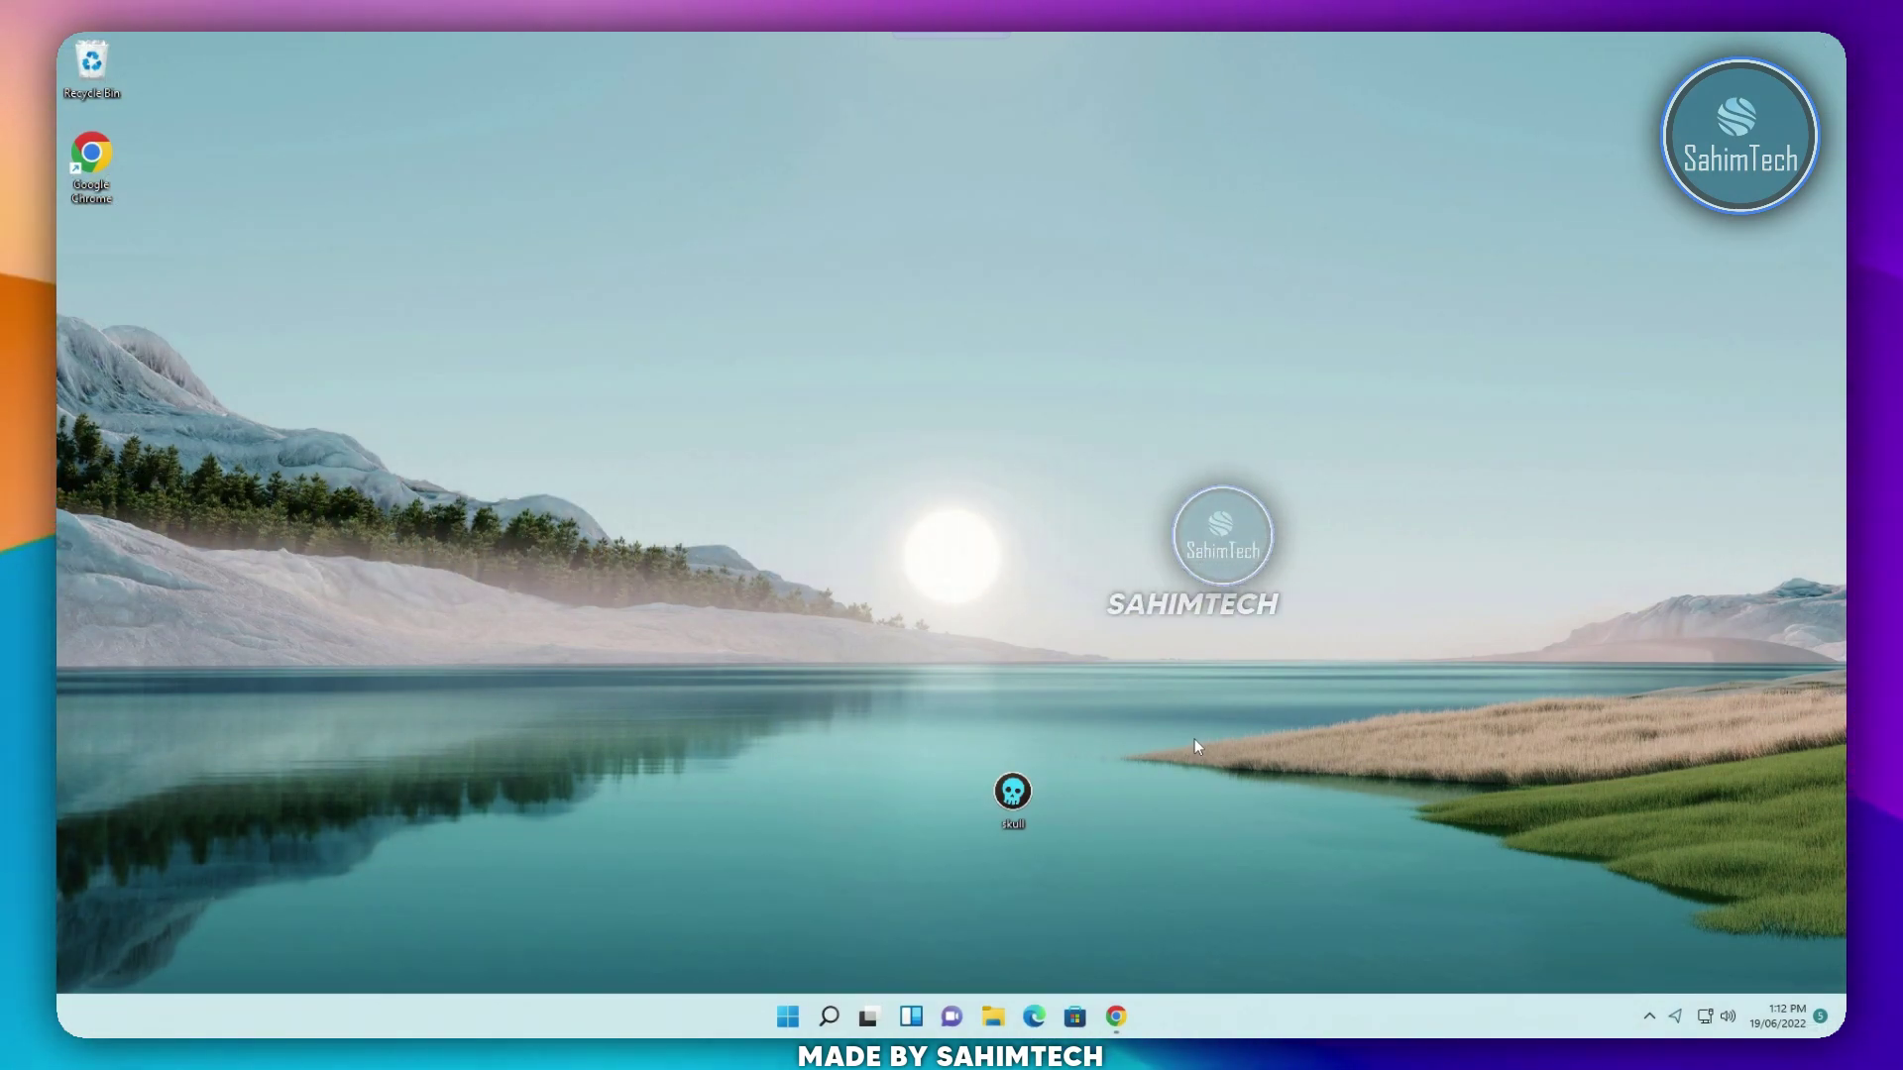